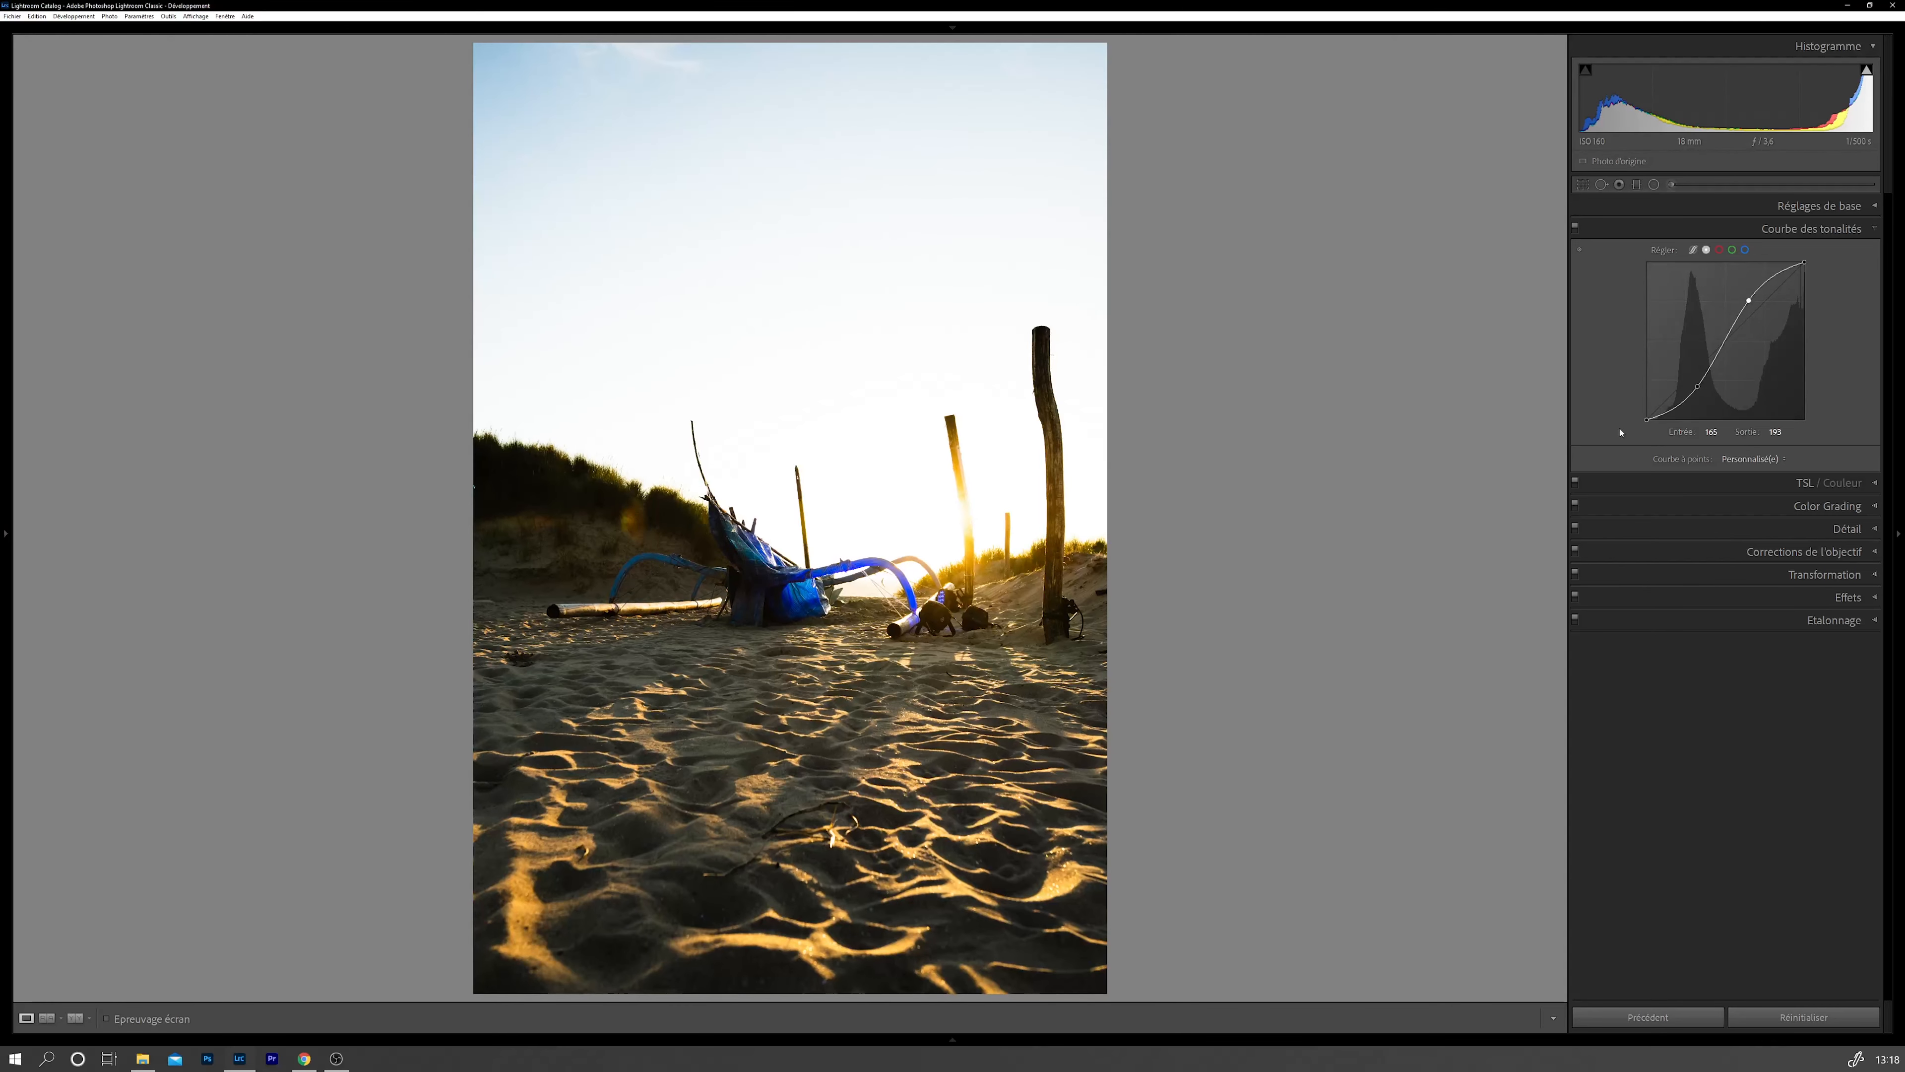
Step: Reshape the RGB point curve with several control points in the shadows and midtones, and reset the curve to linear
drag(1725, 345, 1735, 314)
drag(1709, 392, 1725, 370)
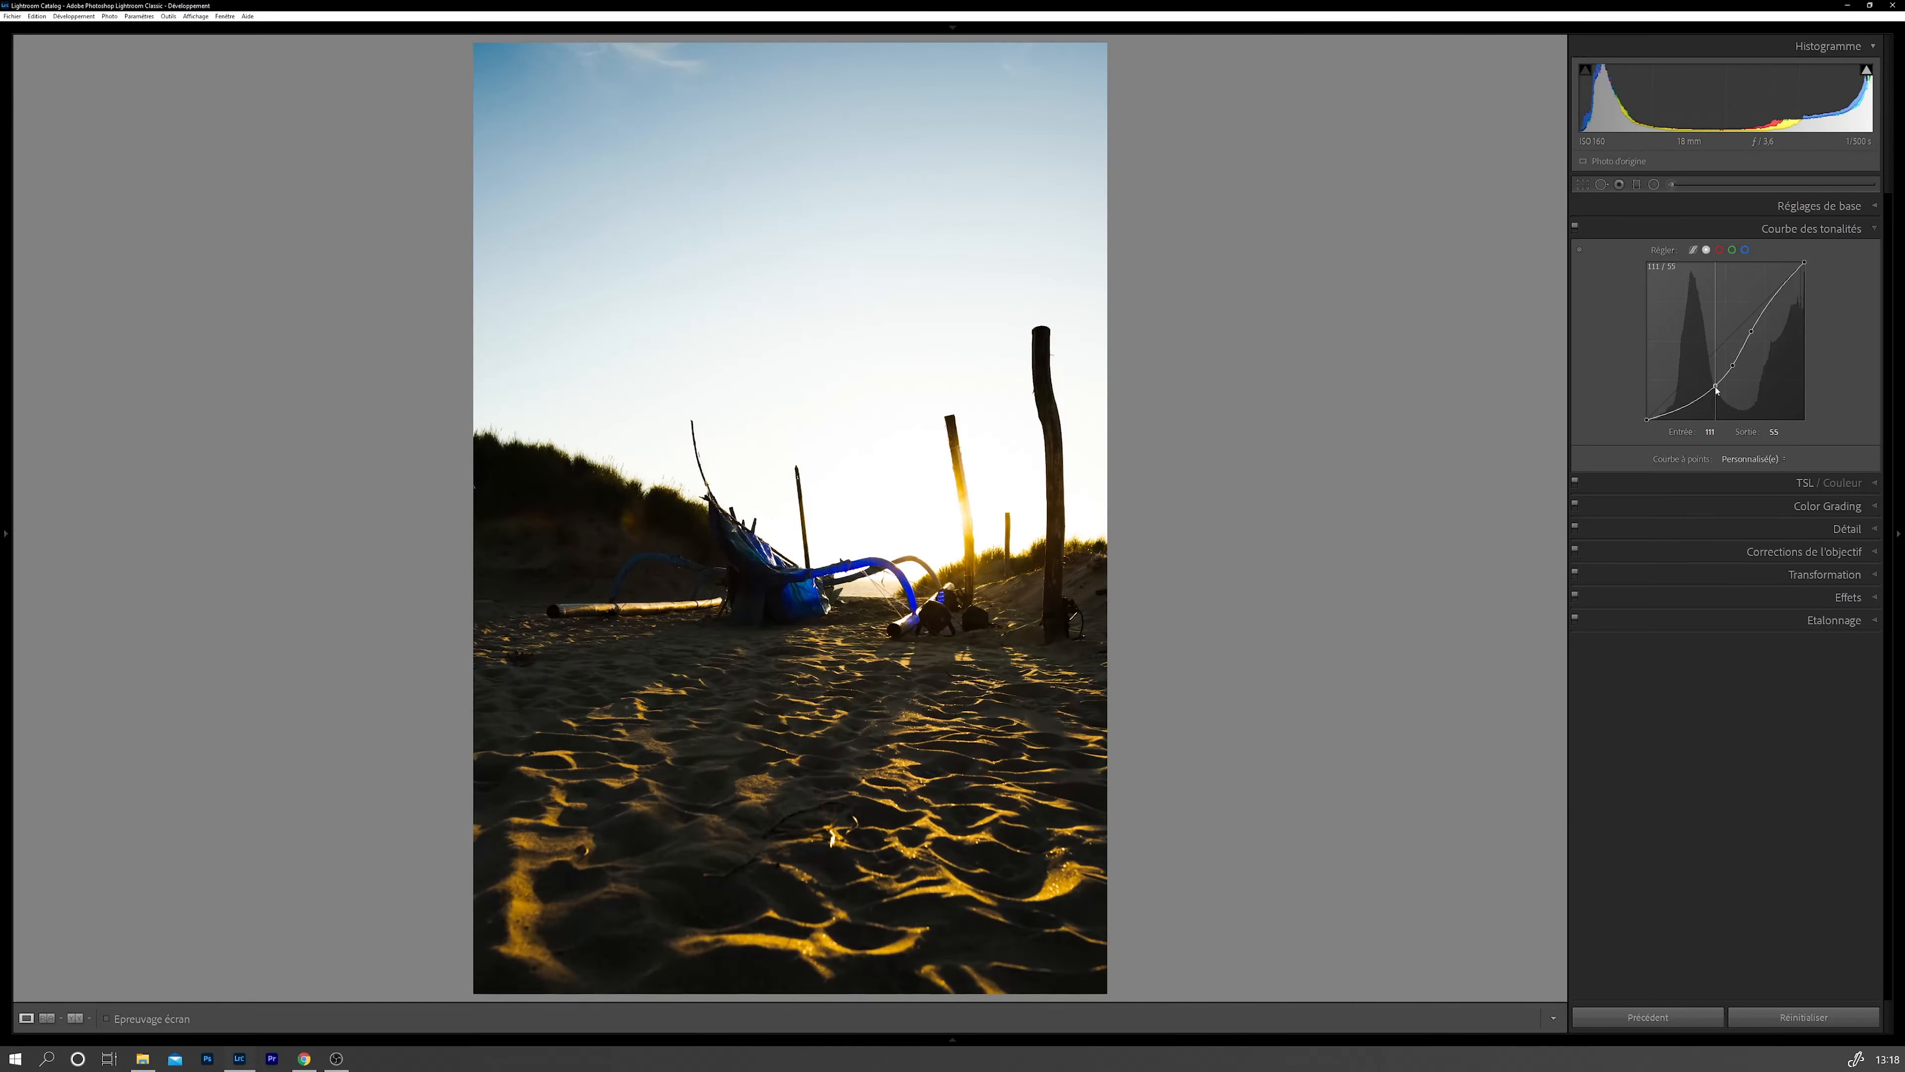
drag(1716, 391, 1693, 402)
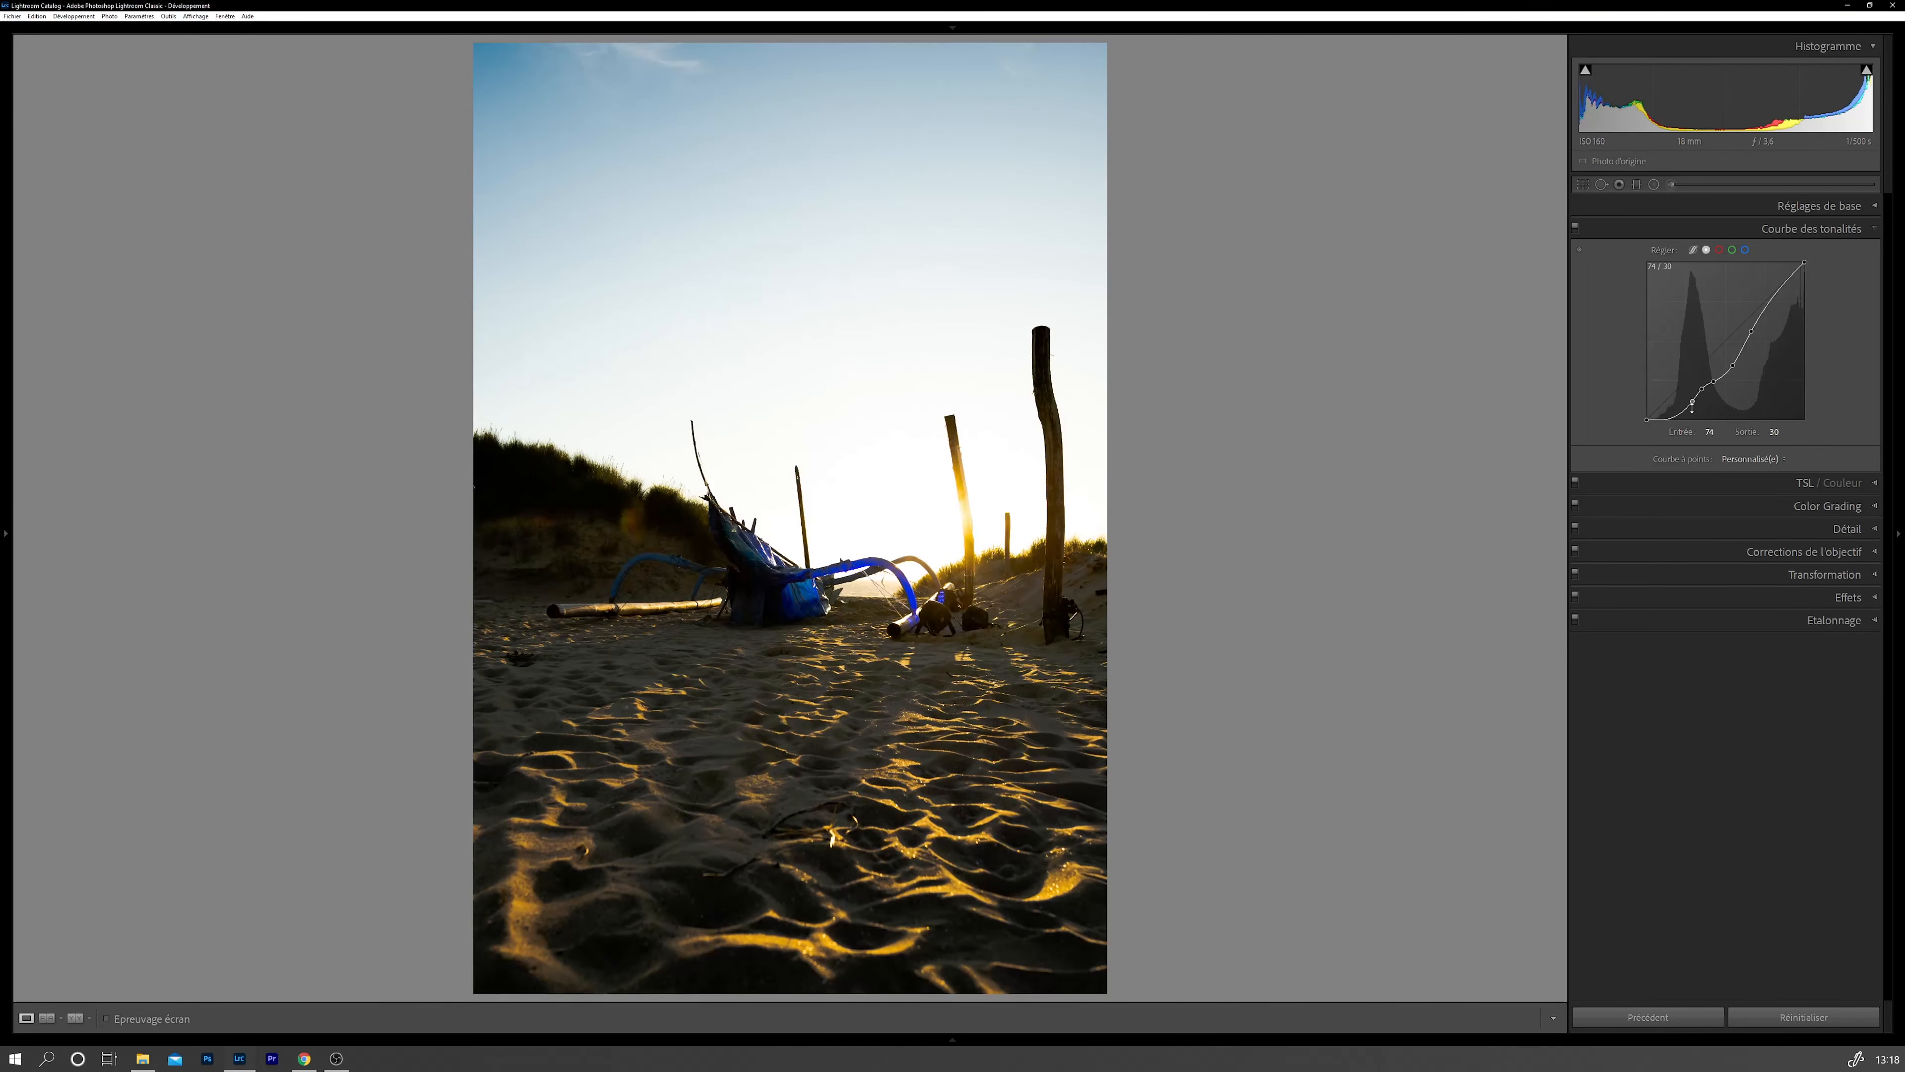
click(1666, 410)
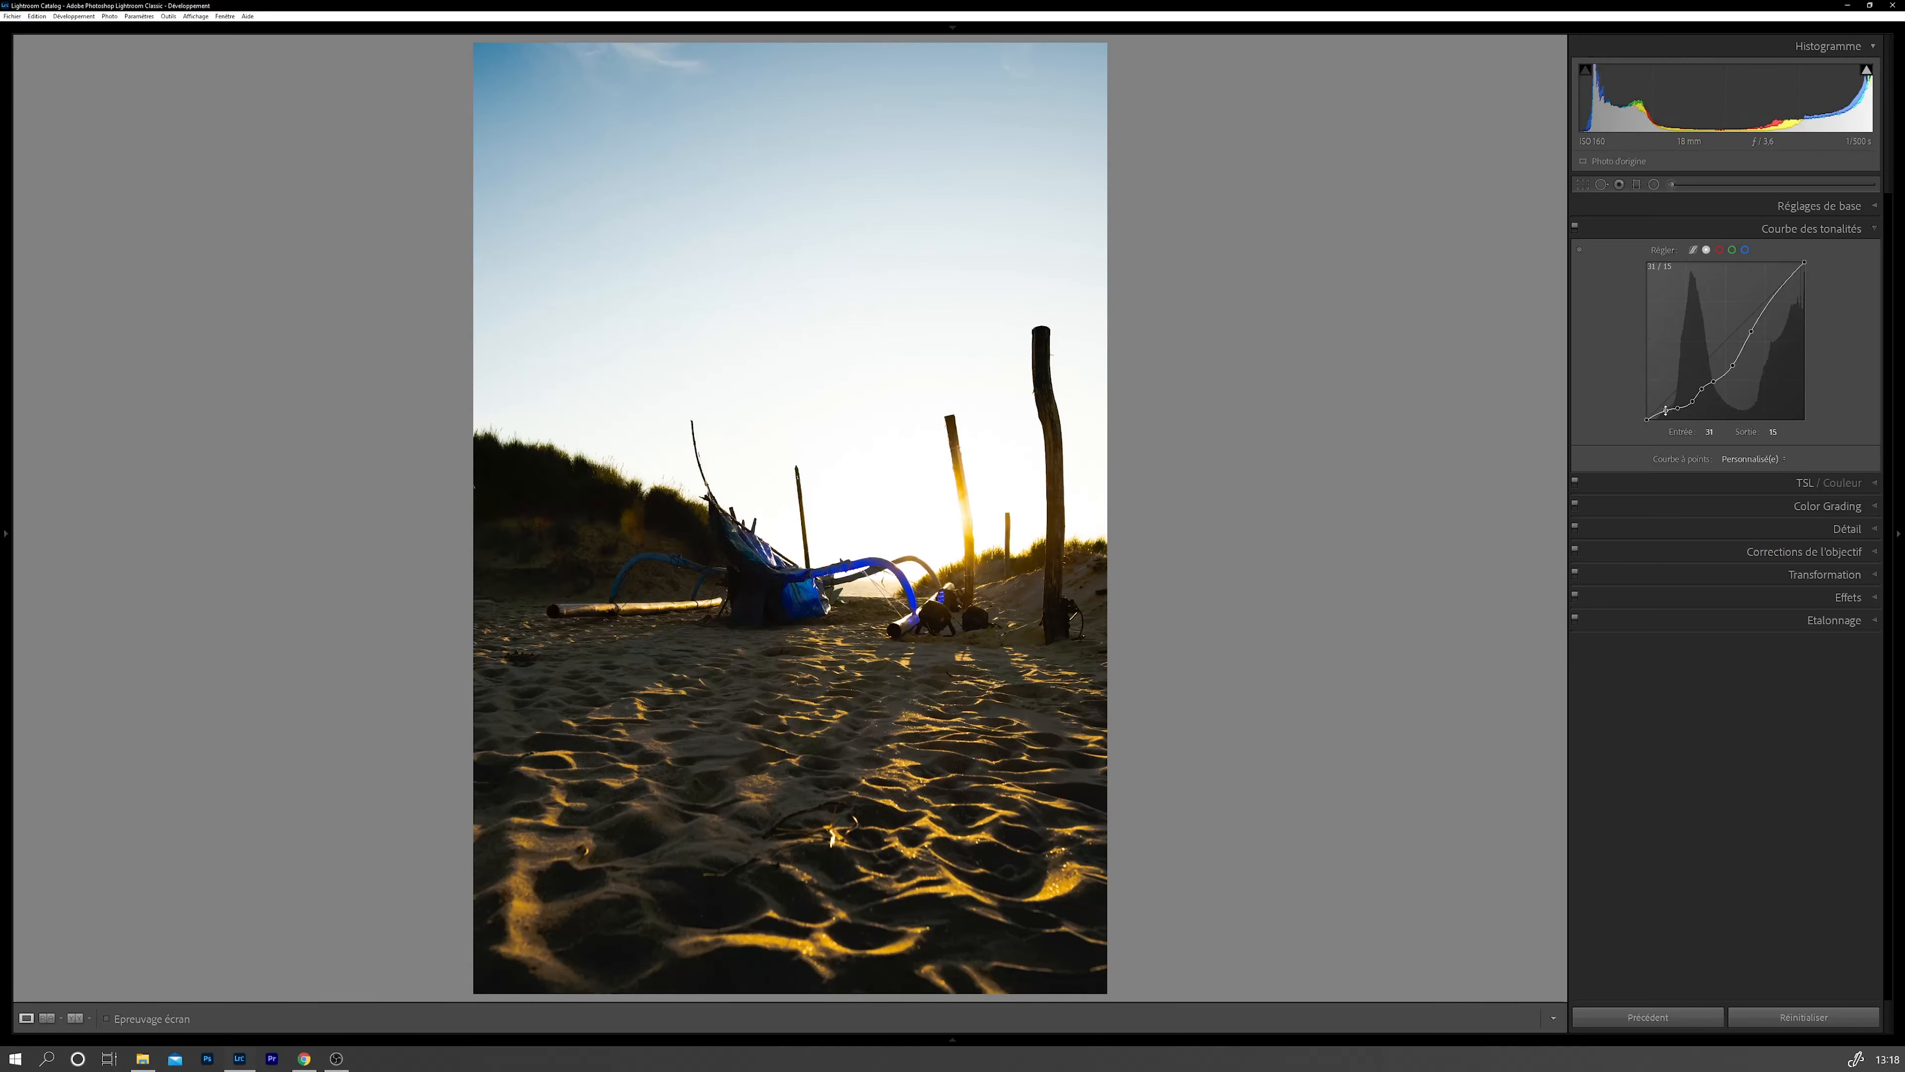
click(1731, 366)
right_click(1741, 349)
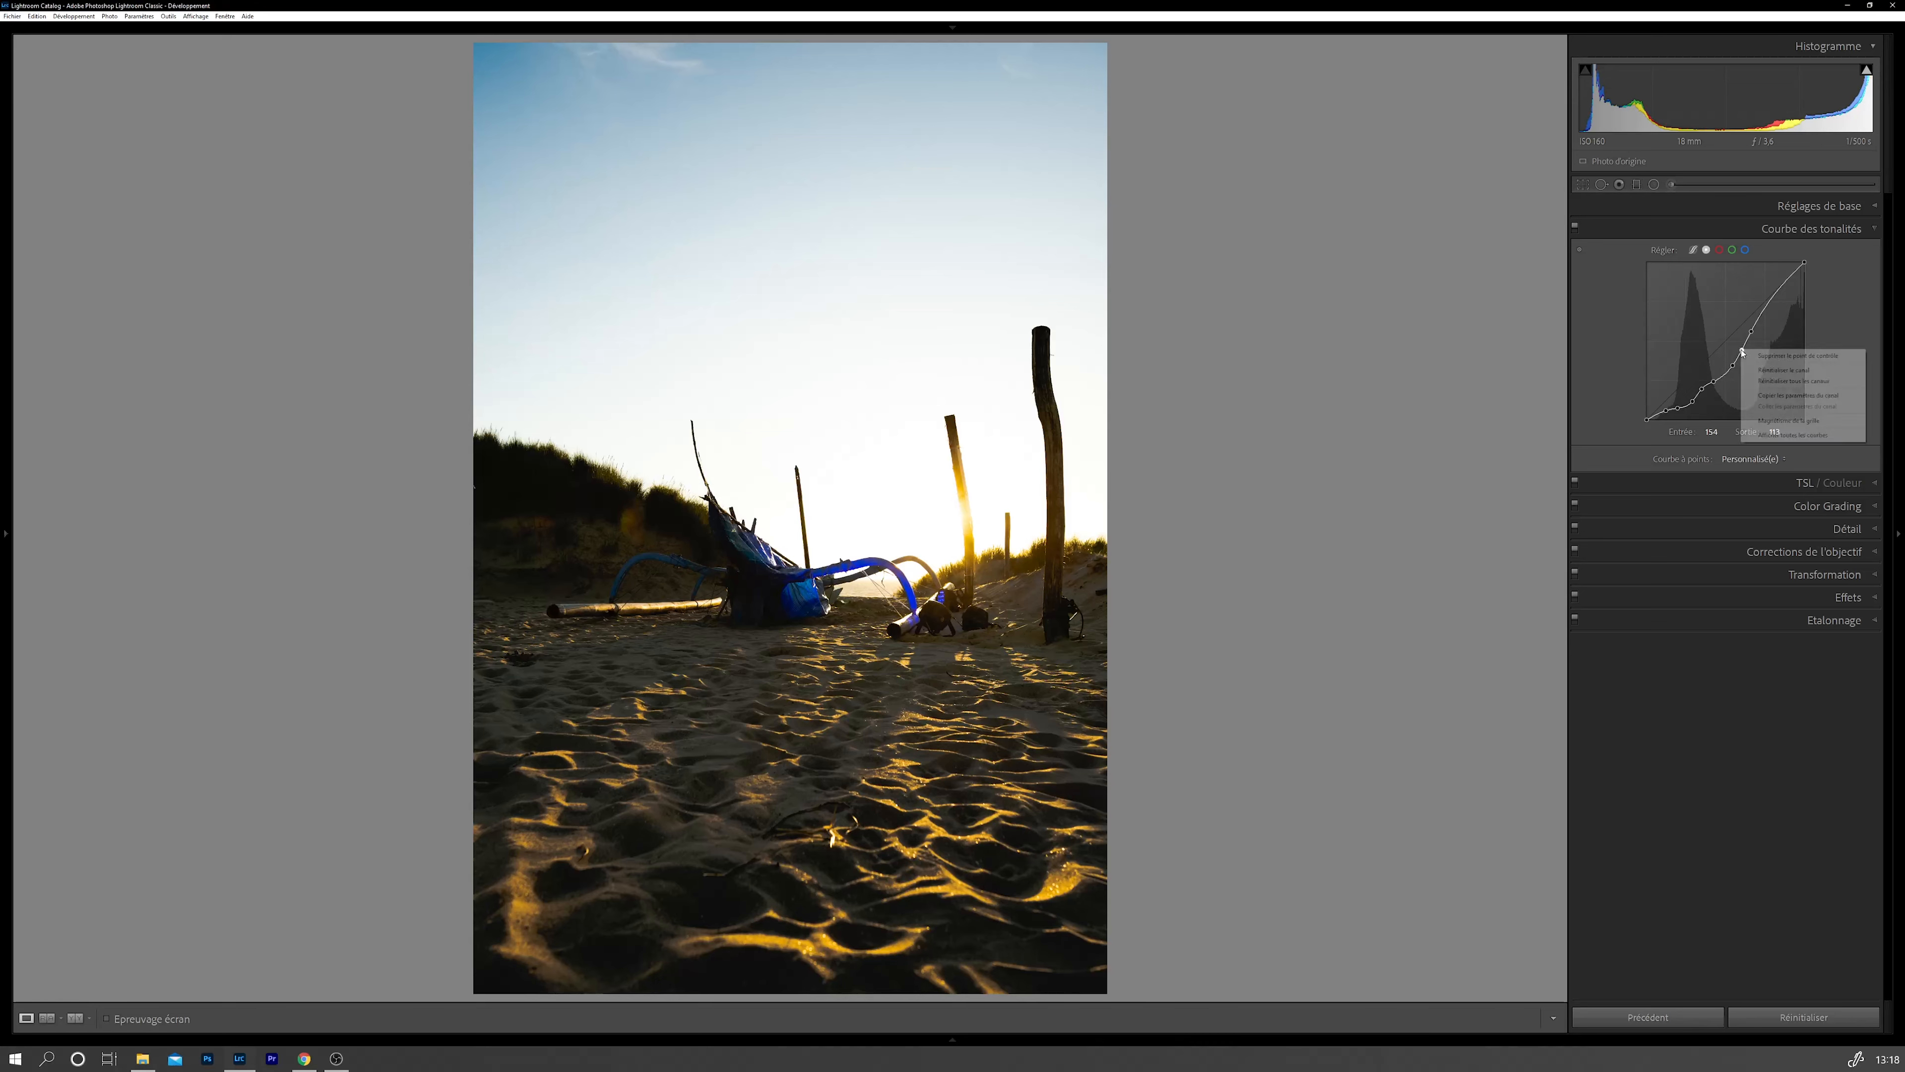
click(1774, 382)
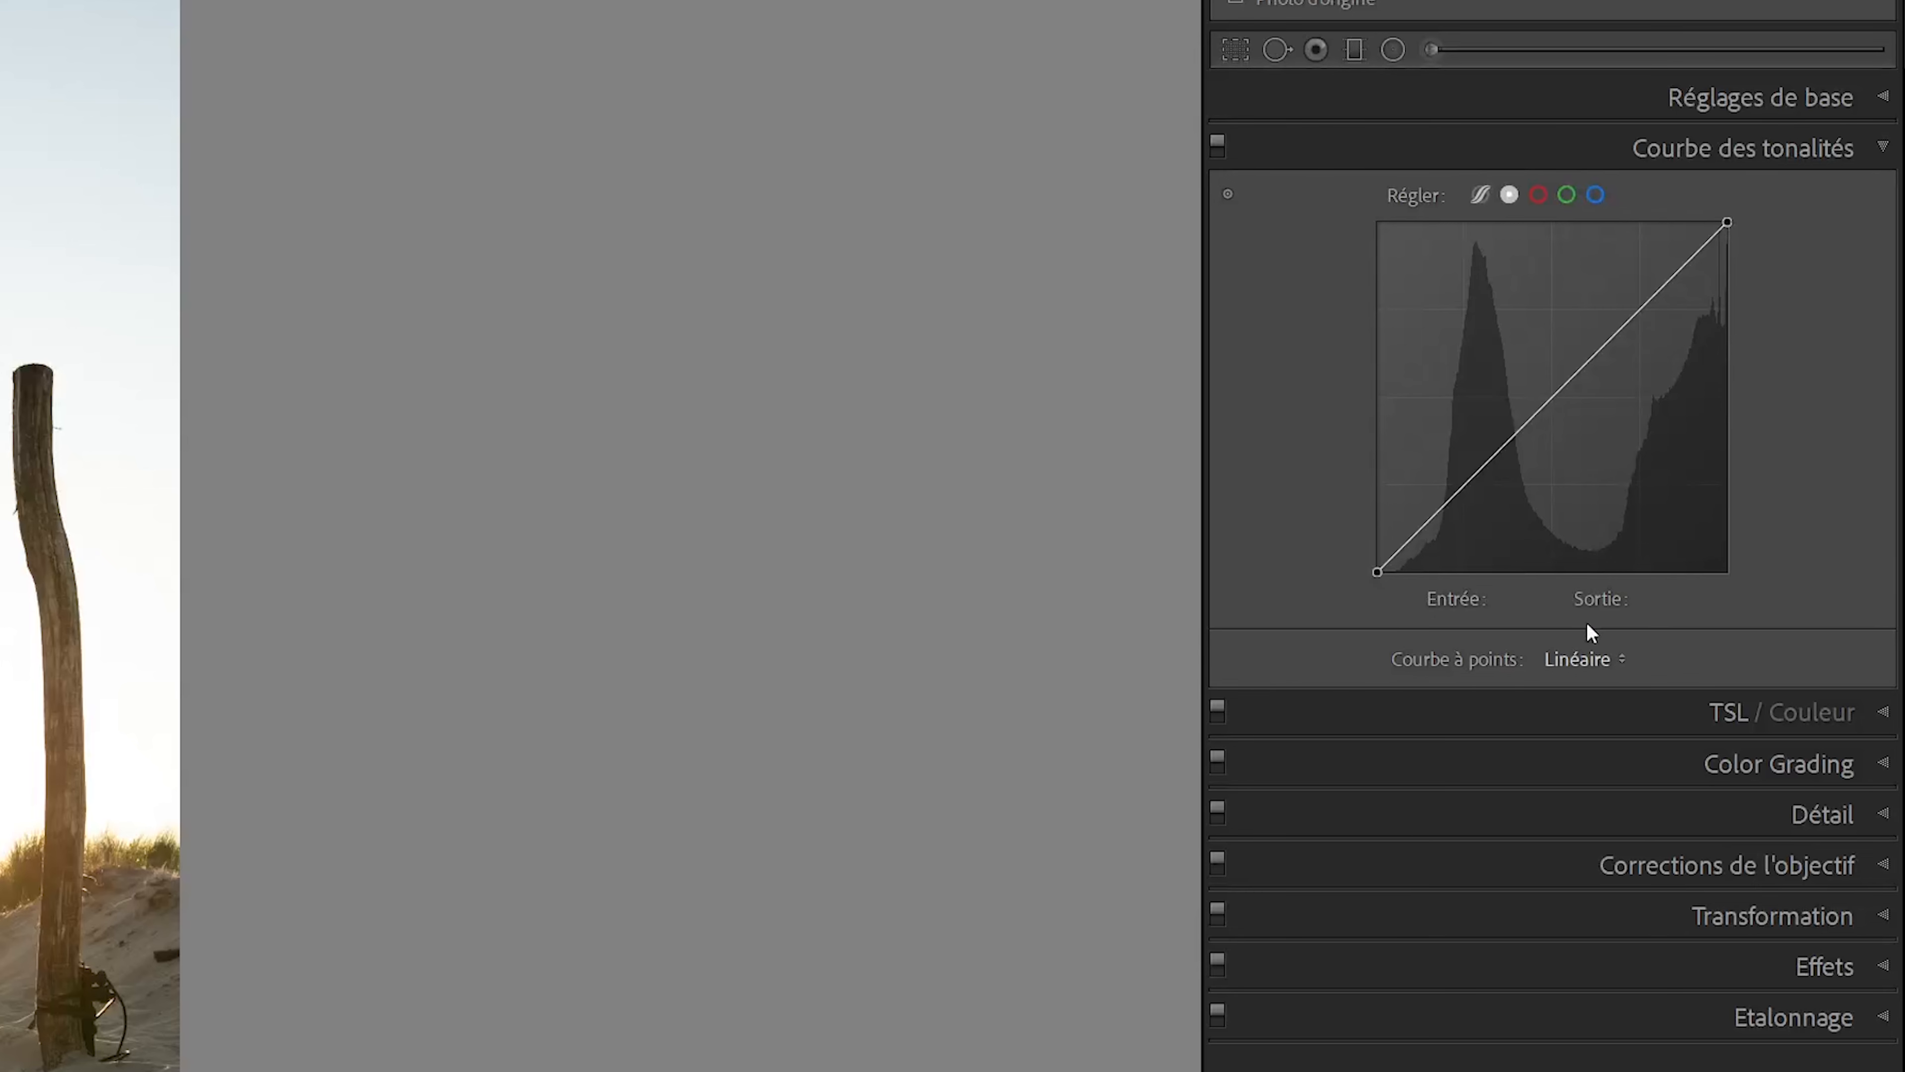
Step: Display the red, green and blue channel curves one after another
click(1538, 194)
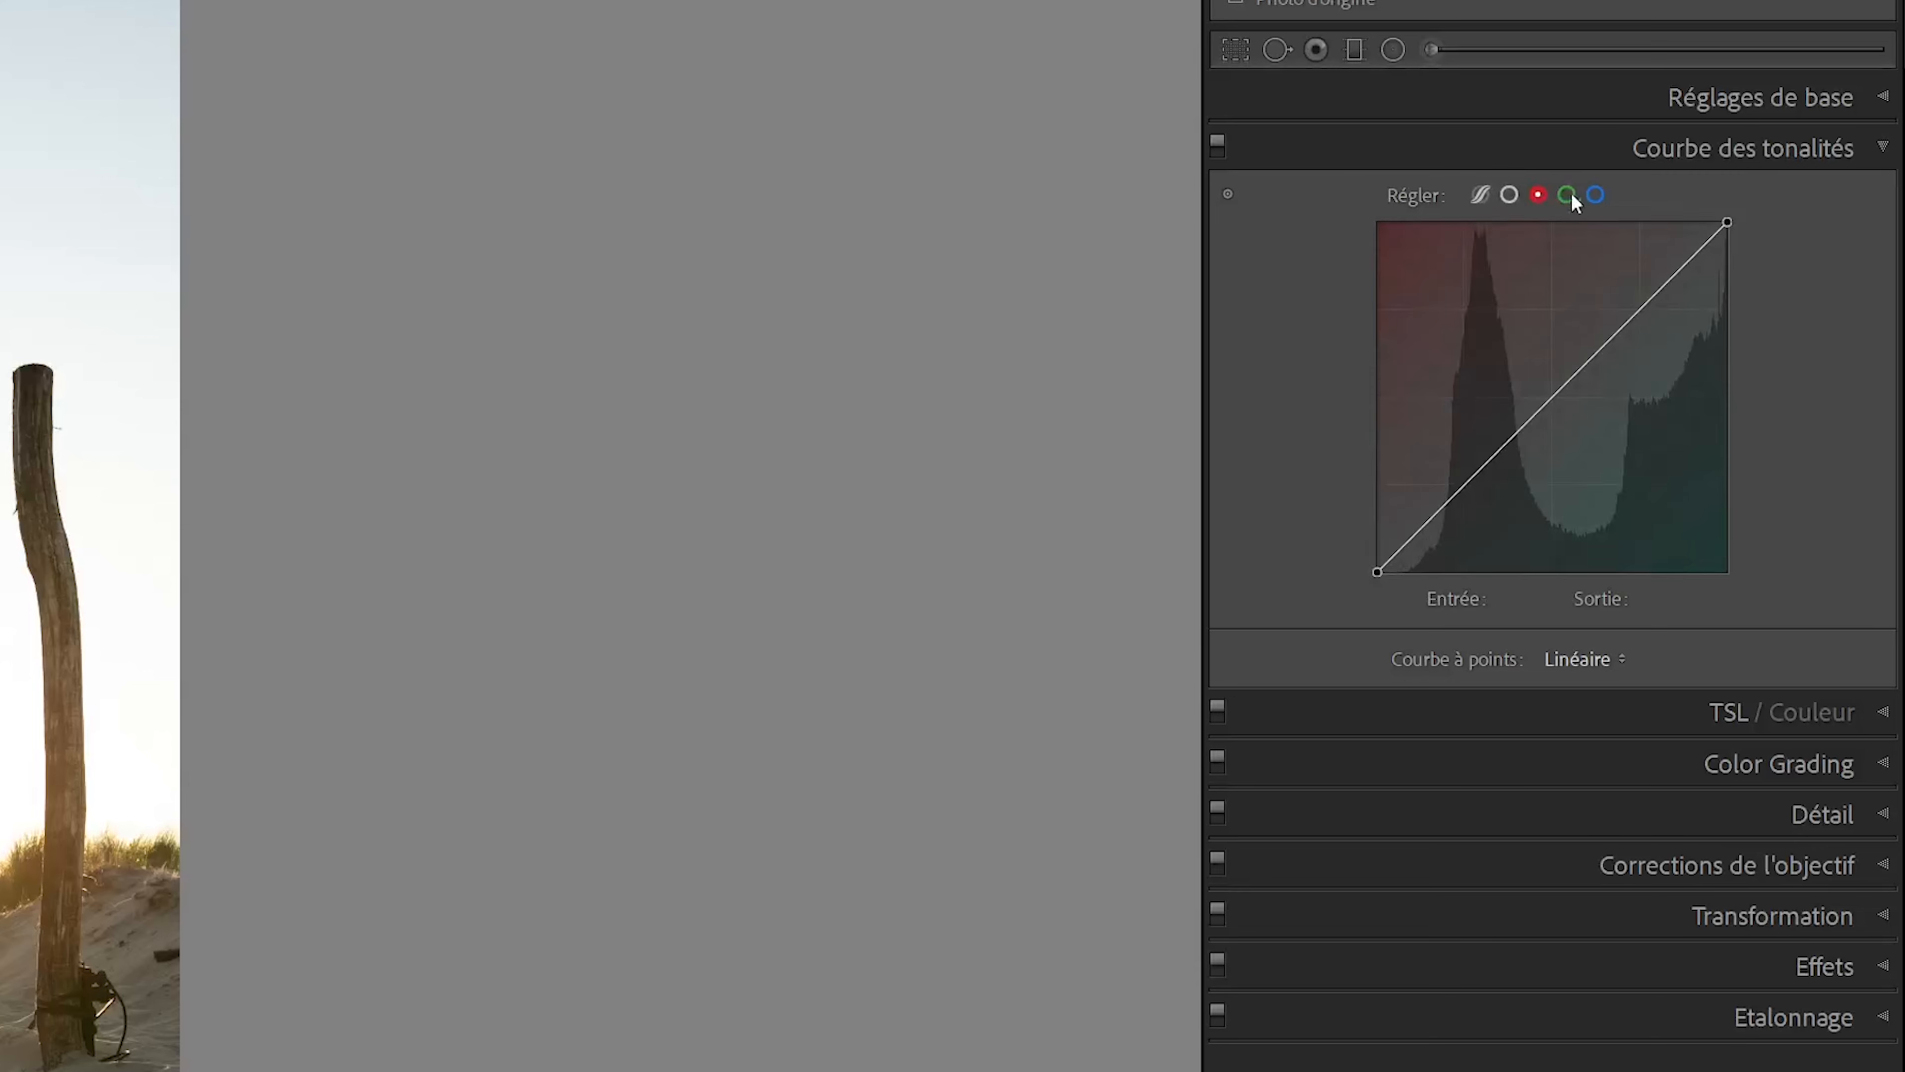
click(1568, 193)
click(1593, 195)
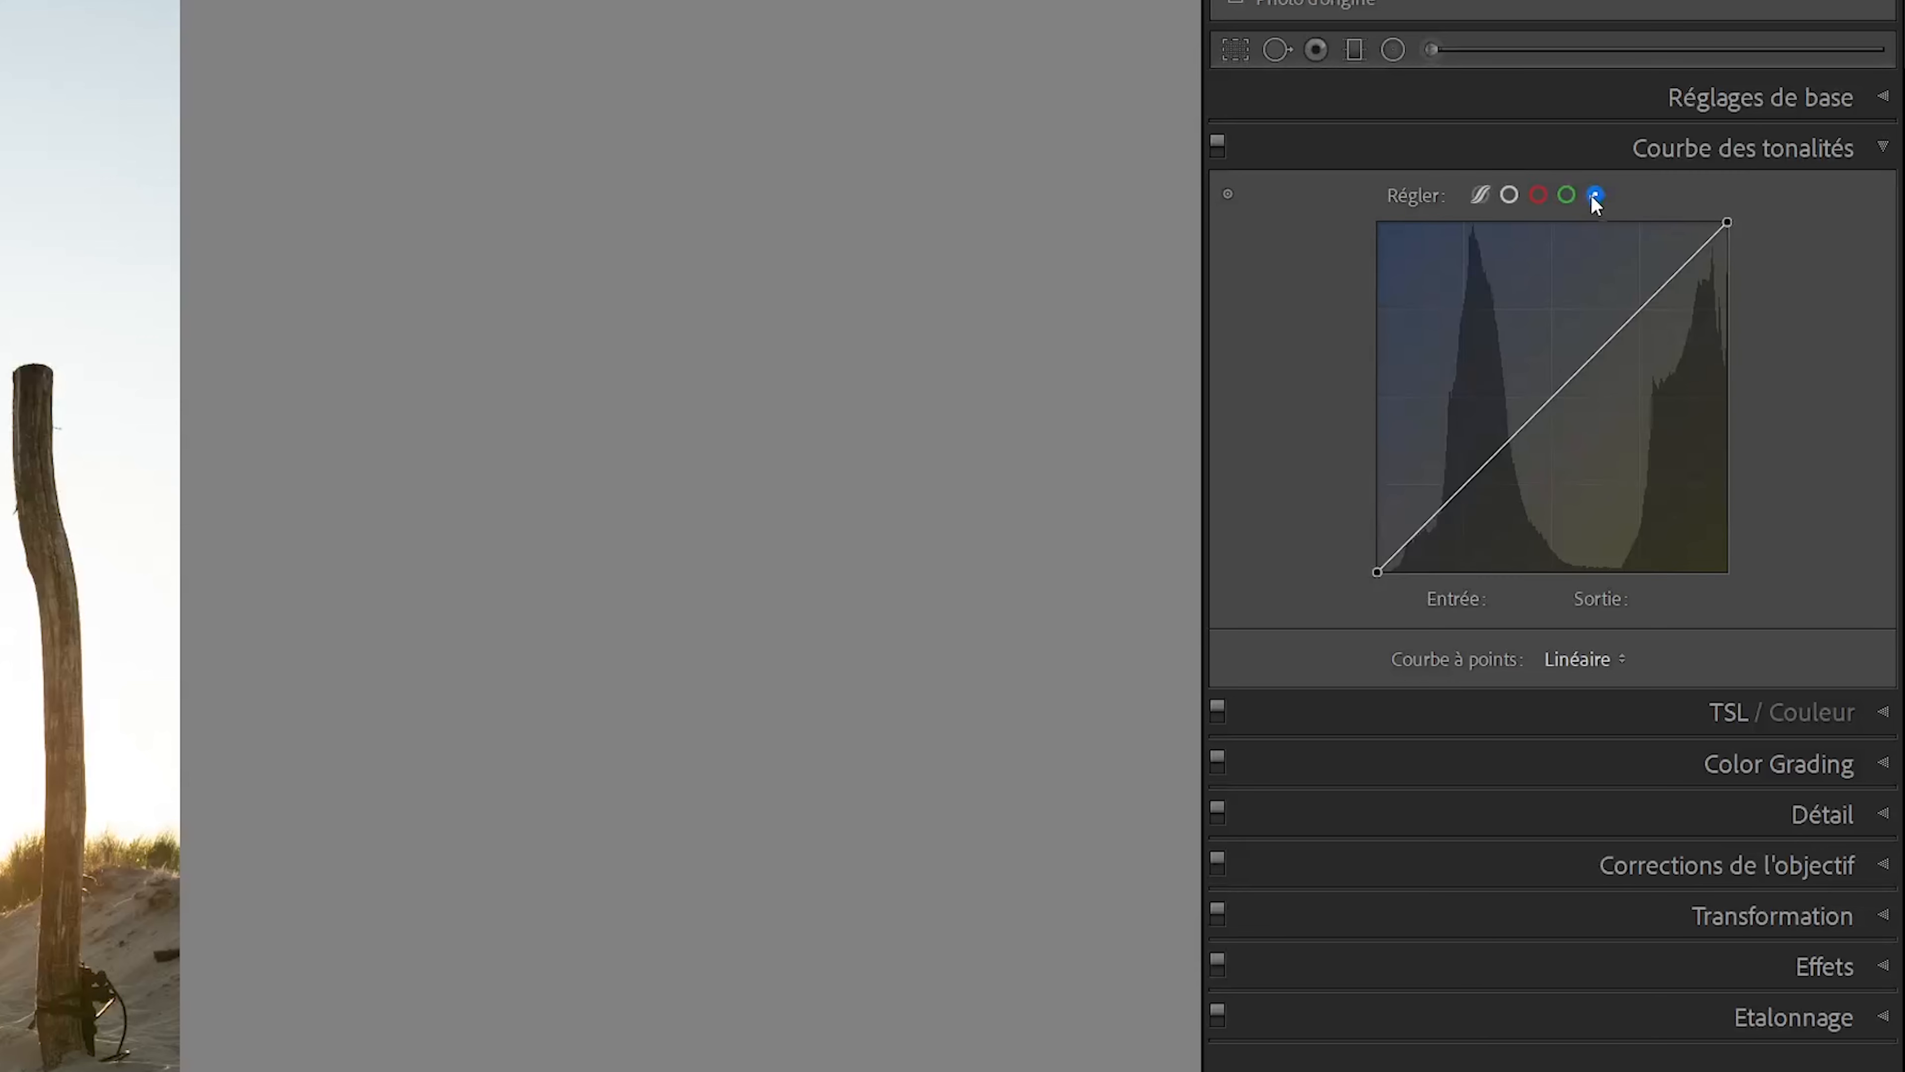
Step: Raise and lower the midtones of the red channel curve, and remove the added control point
click(1538, 195)
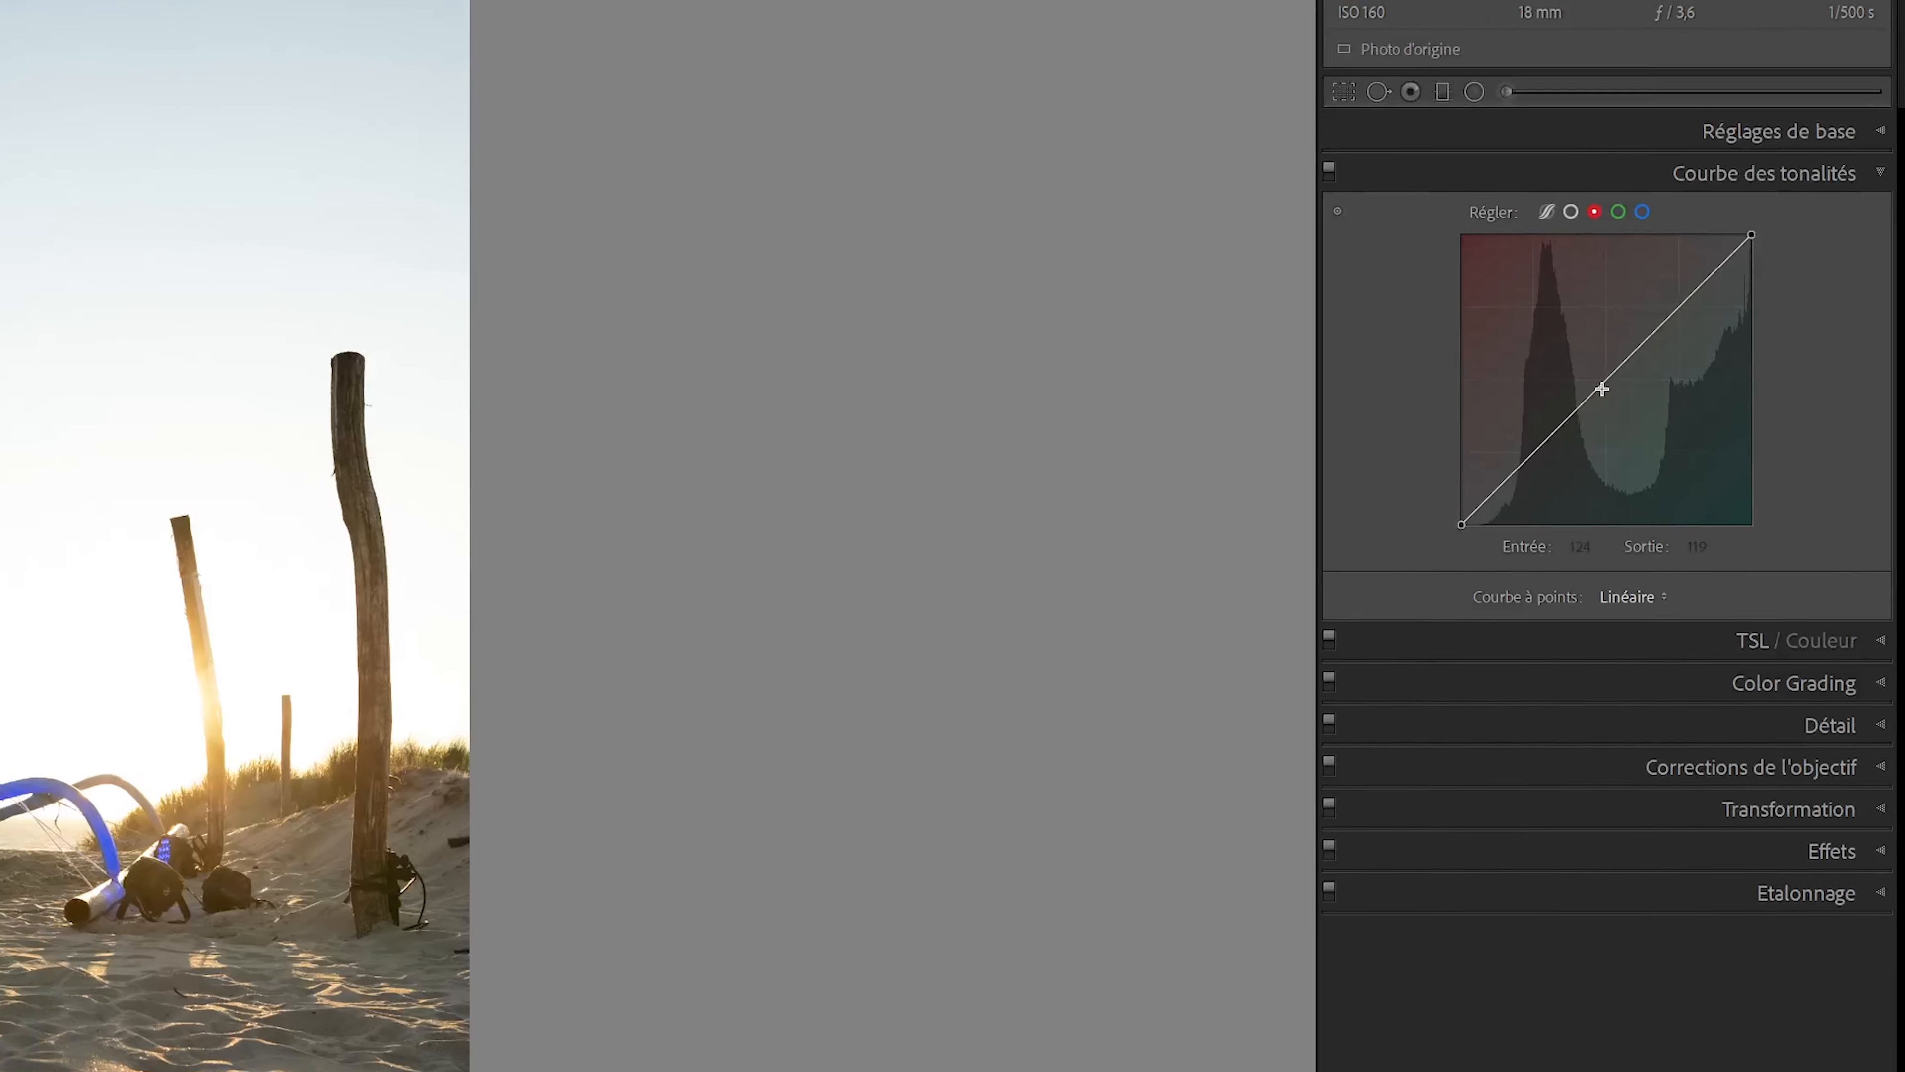
drag(1540, 409, 1540, 384)
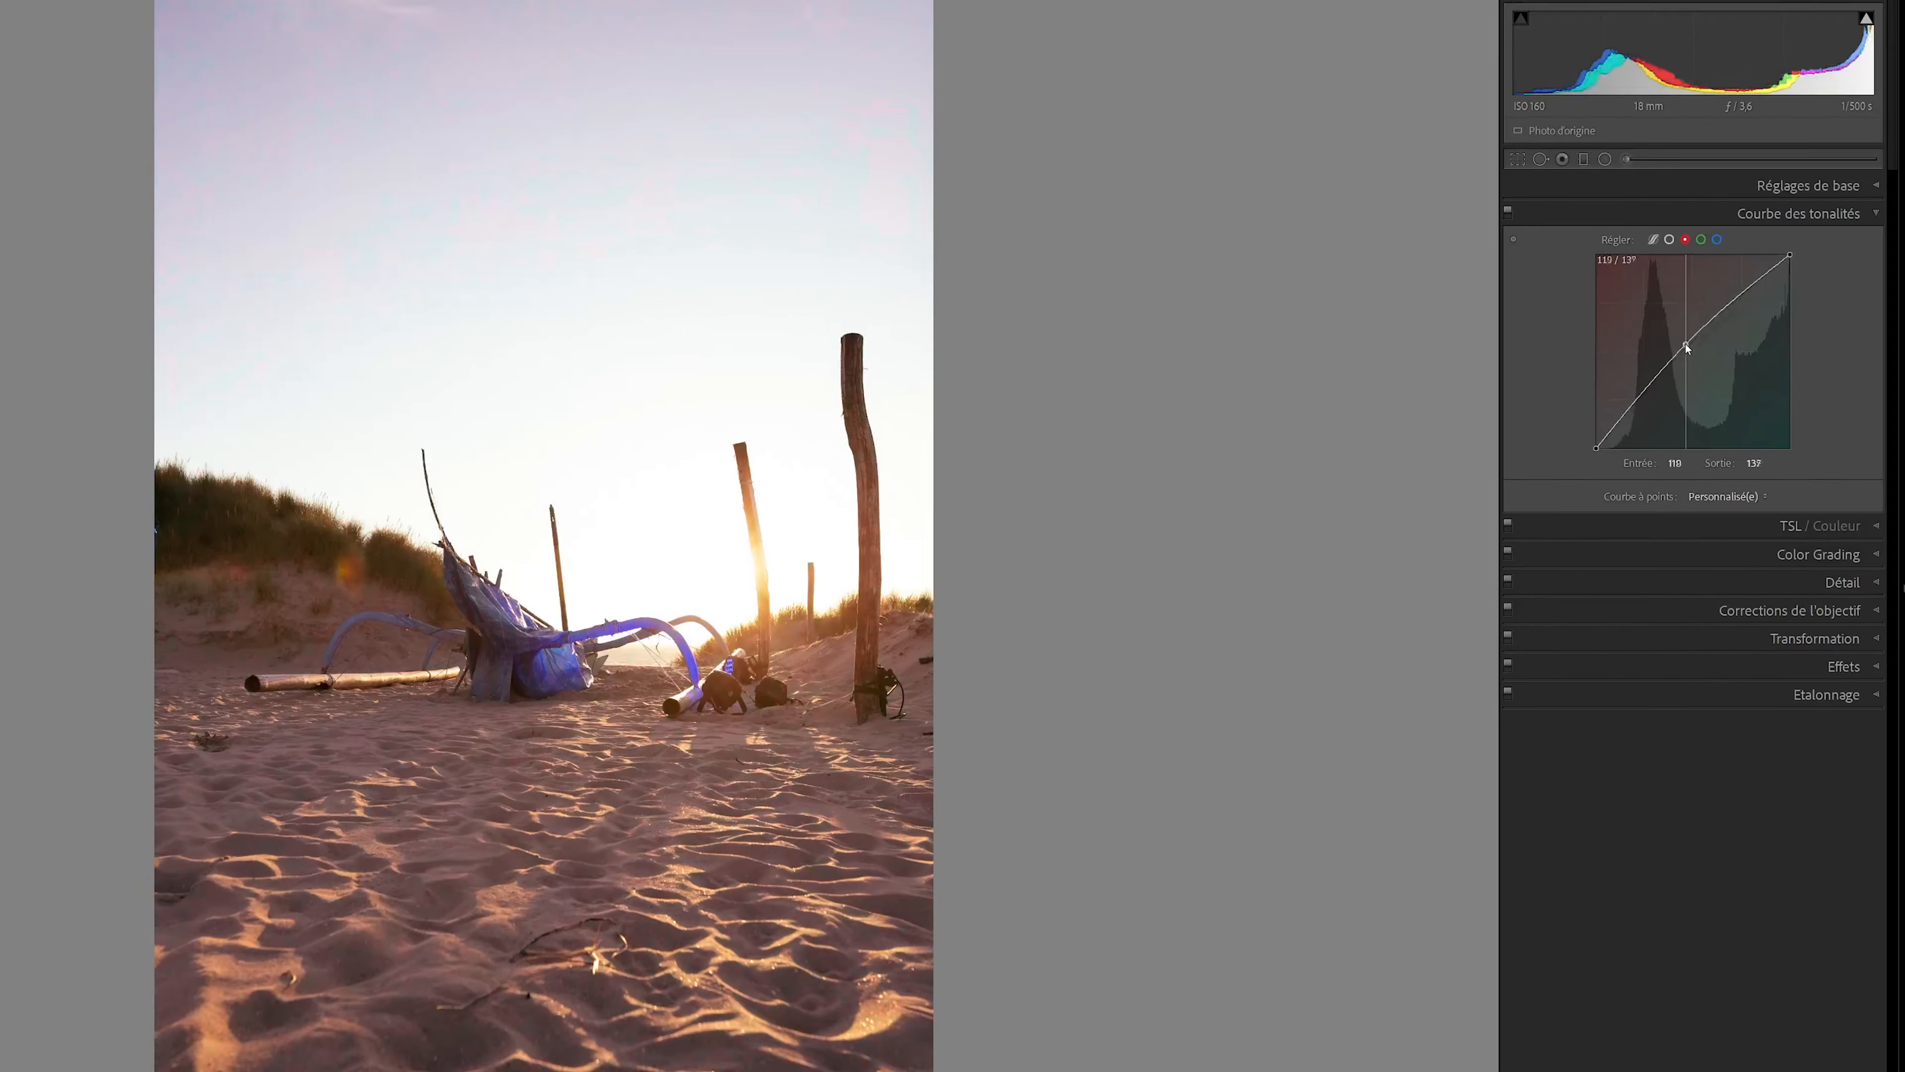
drag(1686, 347, 1748, 365)
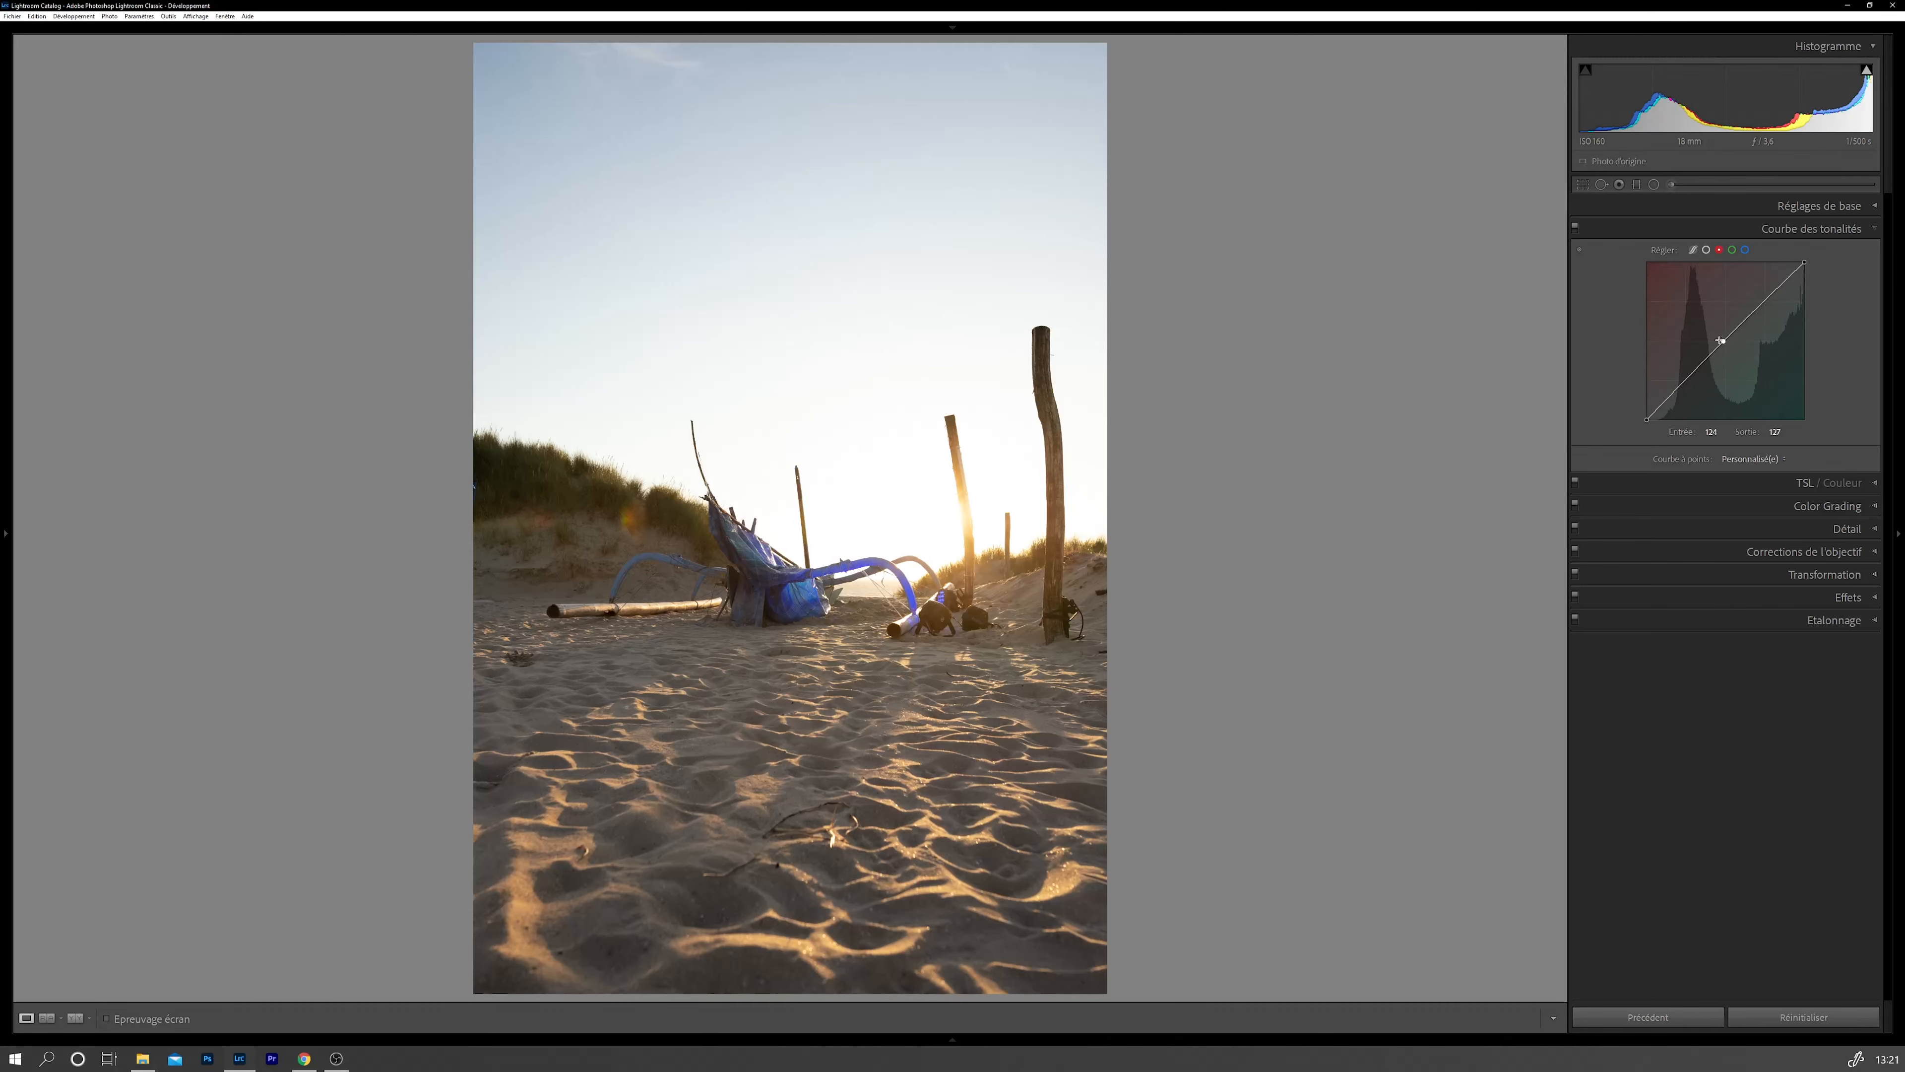
mouse_move(1723, 342)
mouse_down()
mouse_move(1701, 296)
mouse_move(1740, 367)
mouse_up()
double_click(1739, 367)
Step: Lower the midtones of the green channel curve and display the blue channel
click(1732, 249)
mouse_move(1718, 342)
mouse_down()
mouse_move(1710, 315)
mouse_move(1740, 356)
mouse_up()
click(1745, 250)
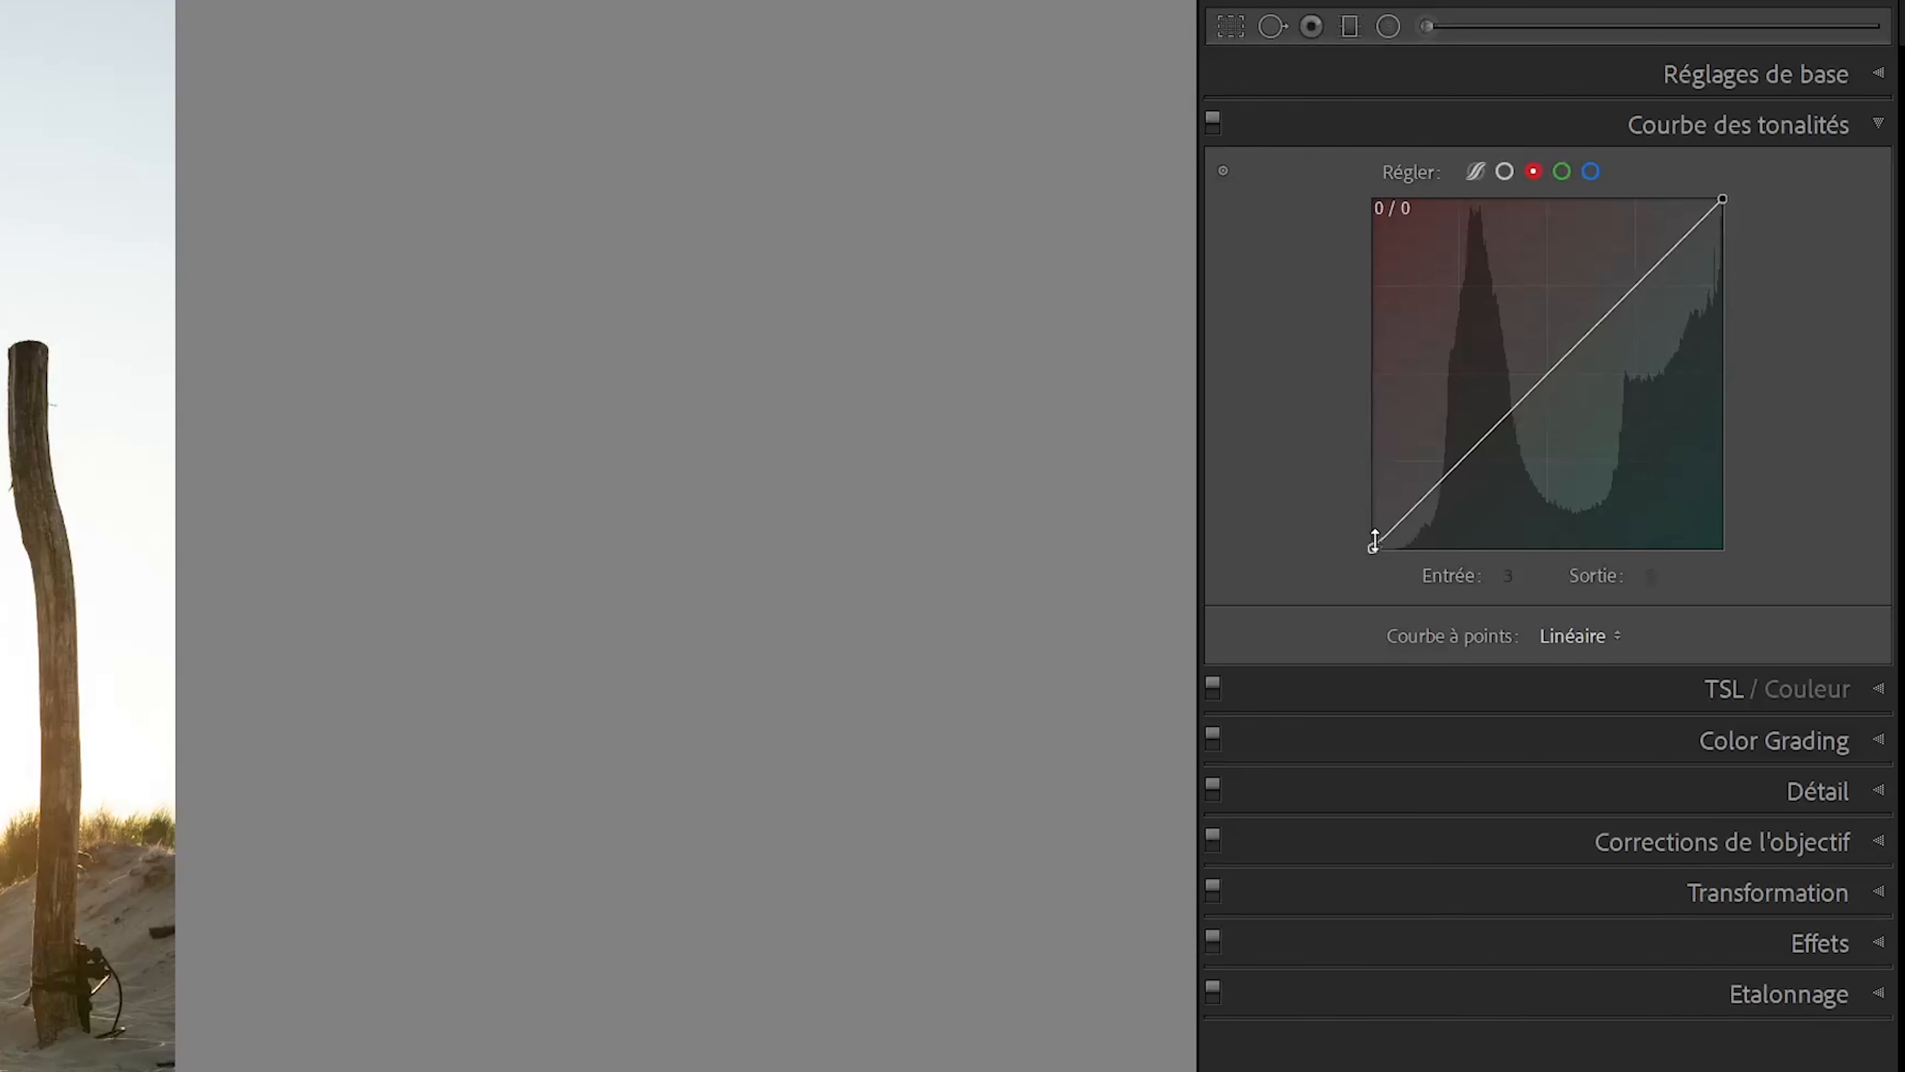
Step: Raise the red channel's black point to output 25 and anchor the rest of the curve with points including 63/67 and 105/109
drag(1373, 548, 1365, 517)
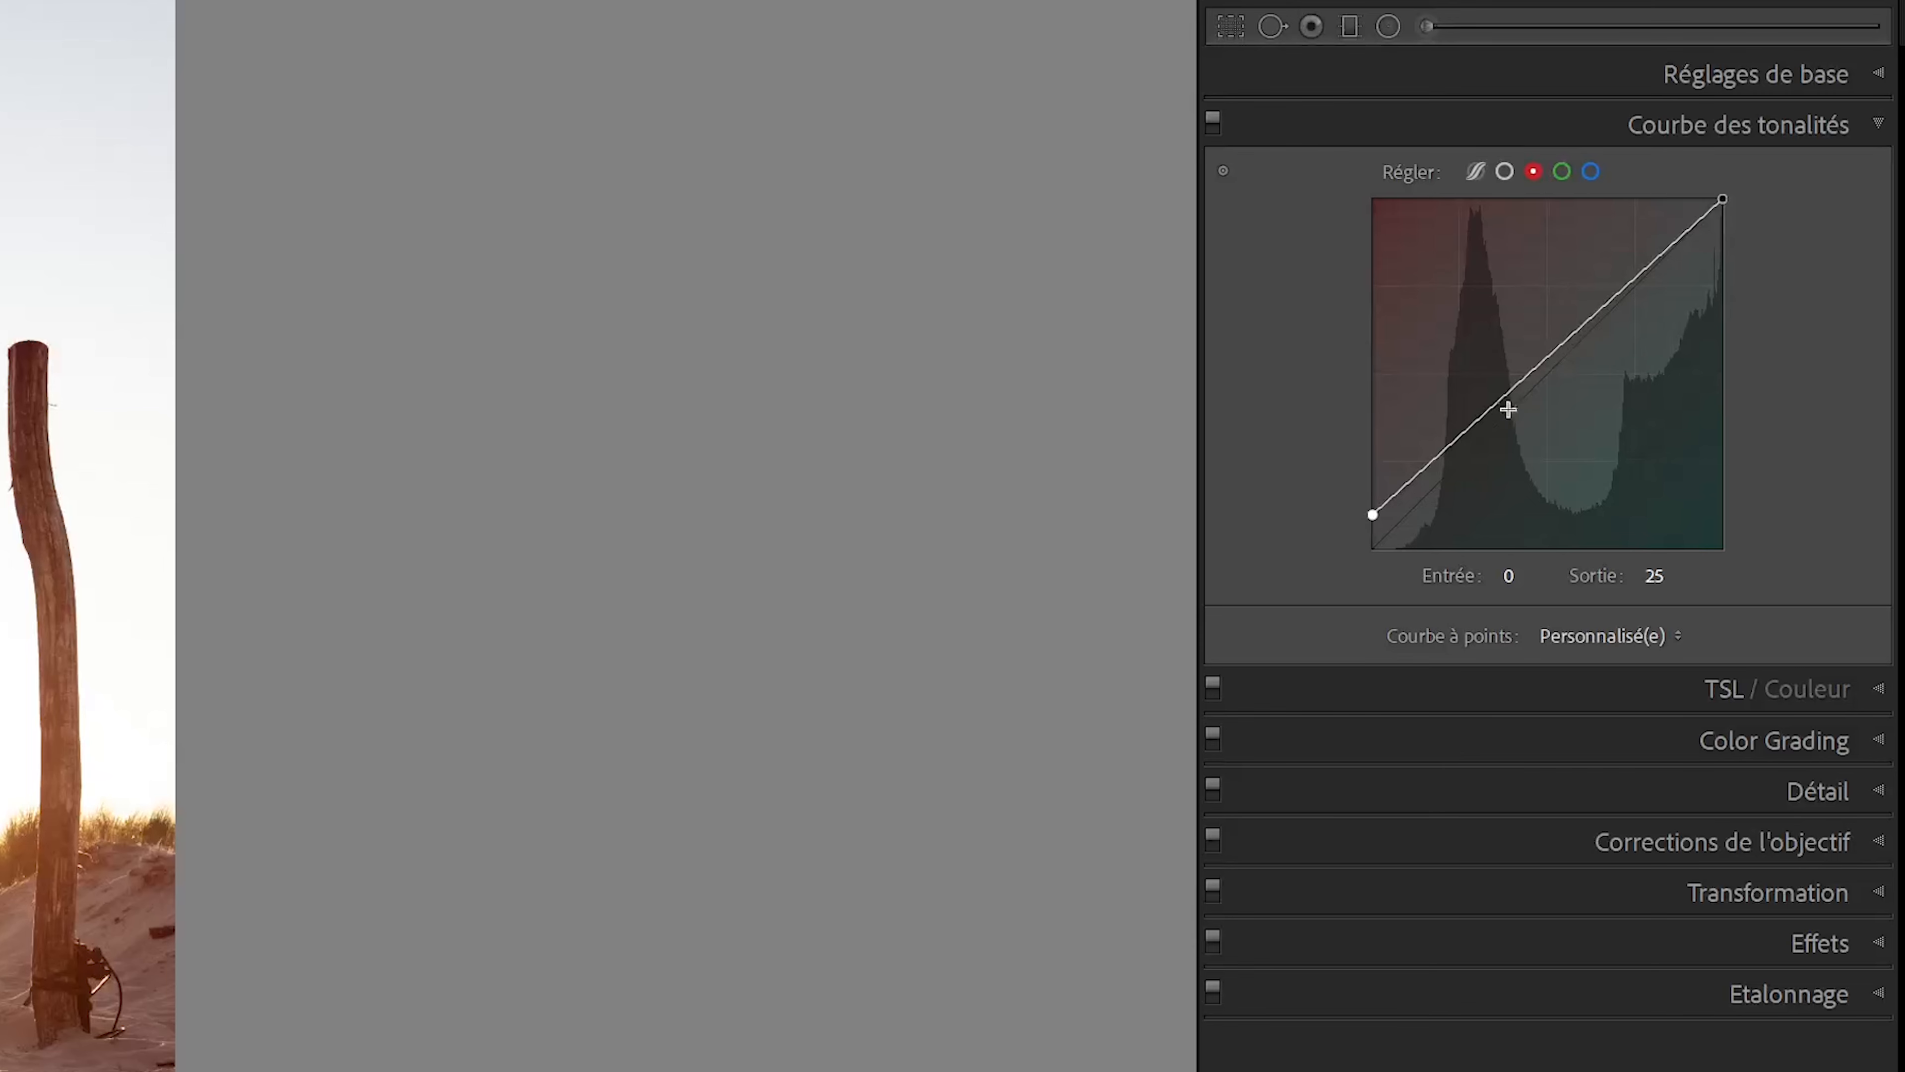
click(1453, 443)
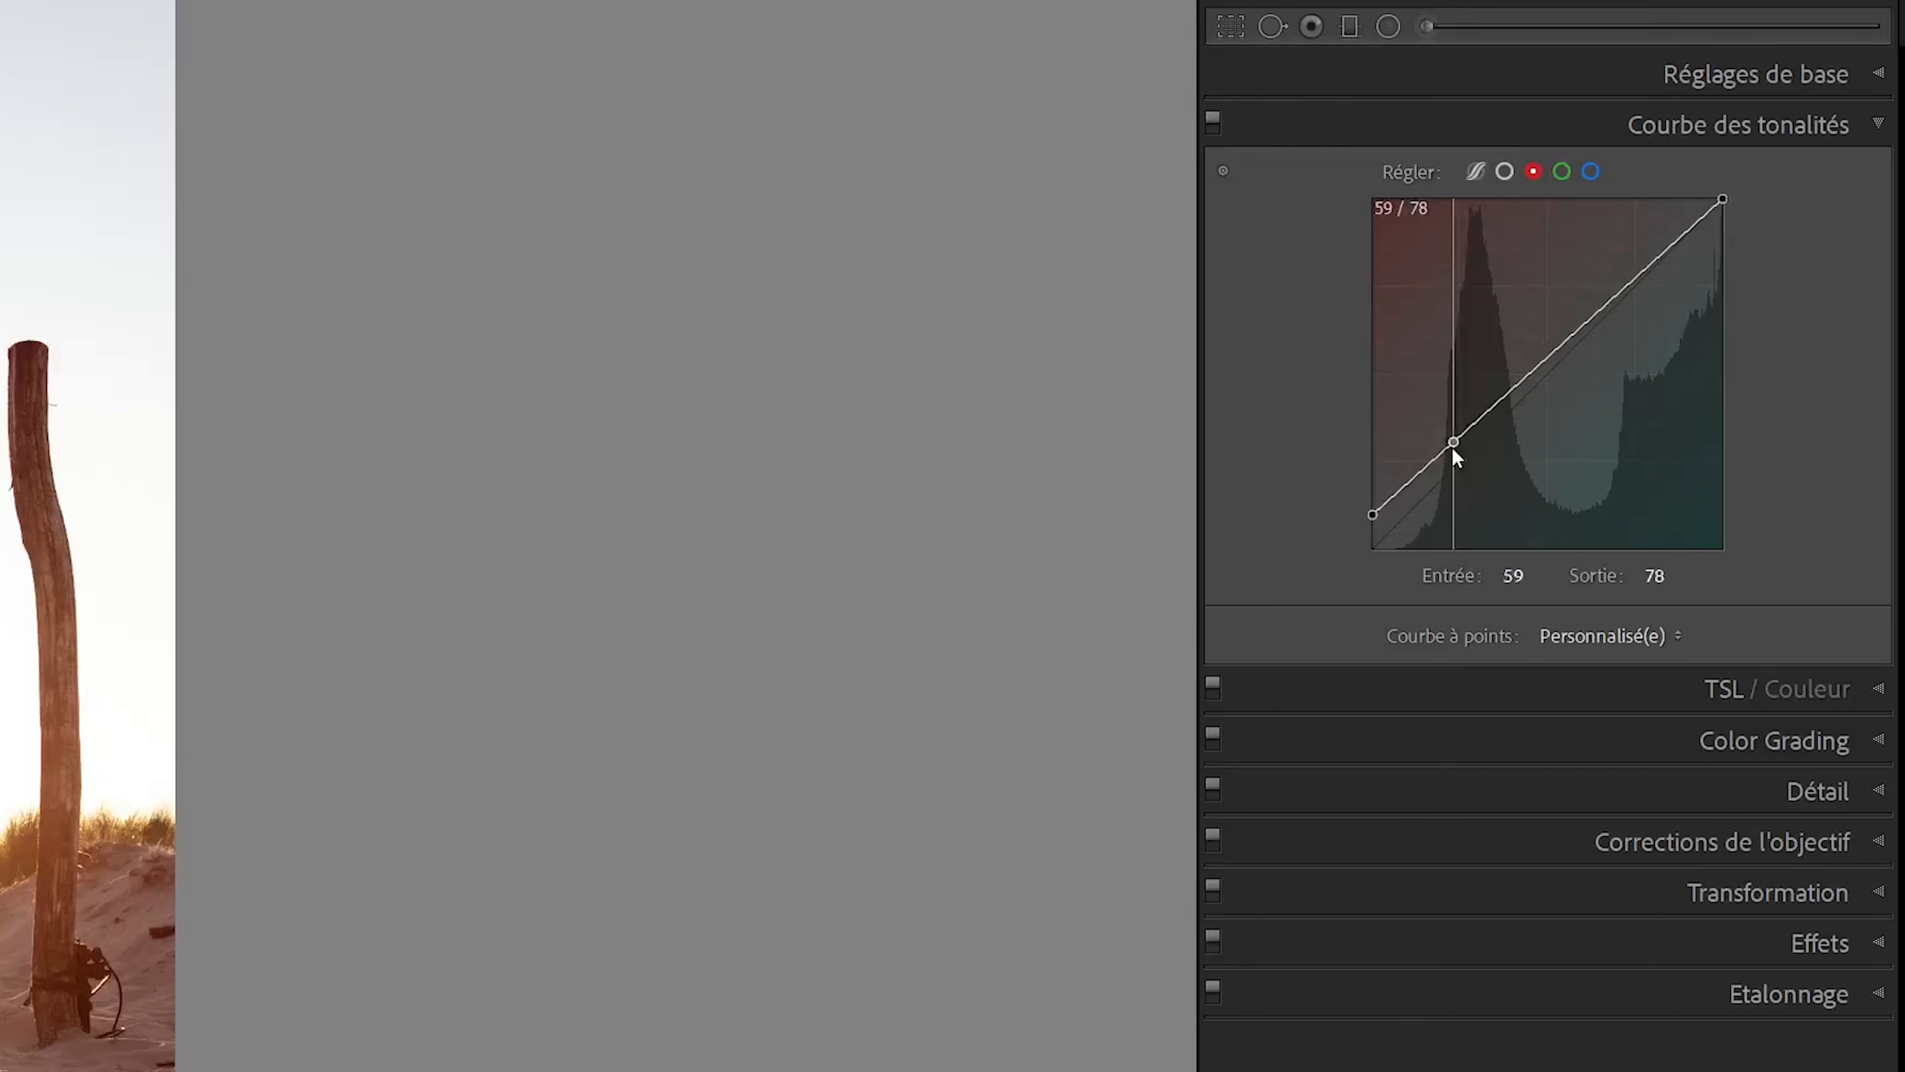
drag(1454, 445, 1459, 456)
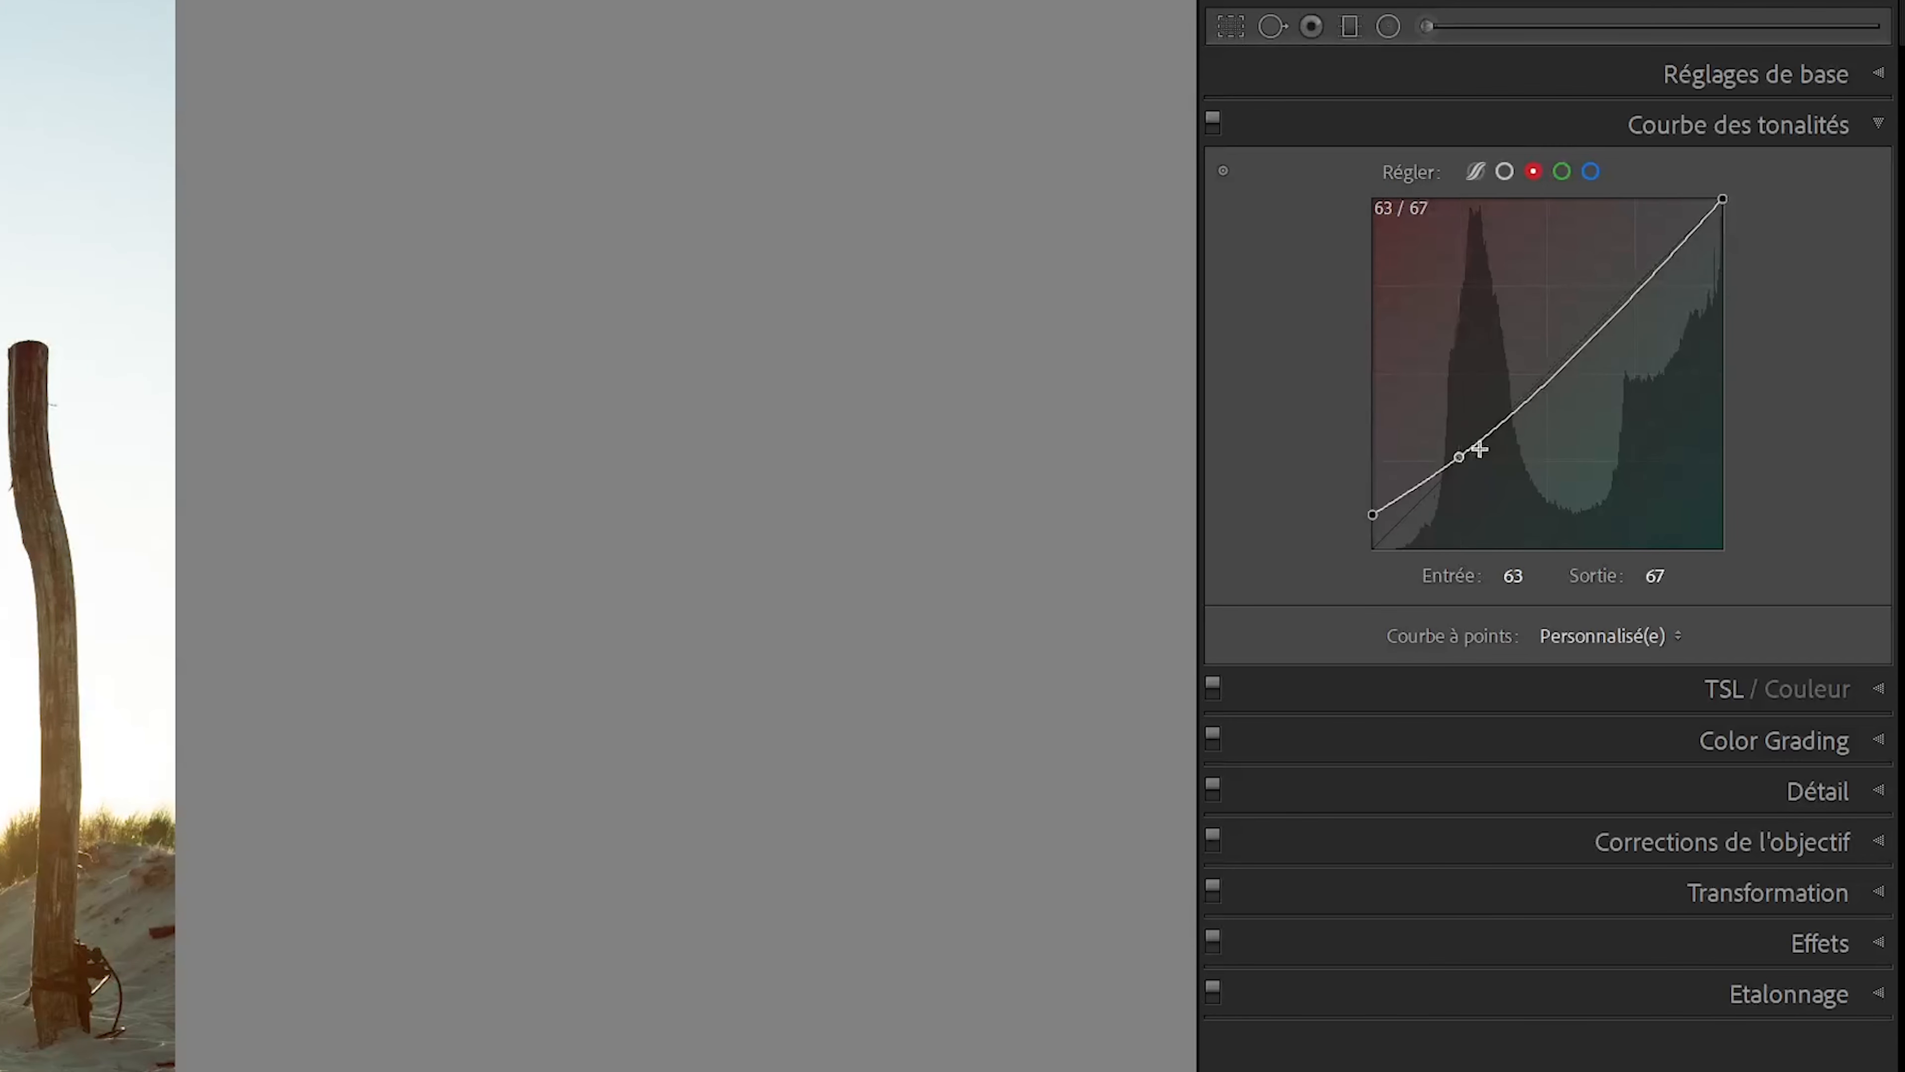
drag(1596, 334, 1601, 314)
drag(1416, 487, 1418, 501)
click(1516, 400)
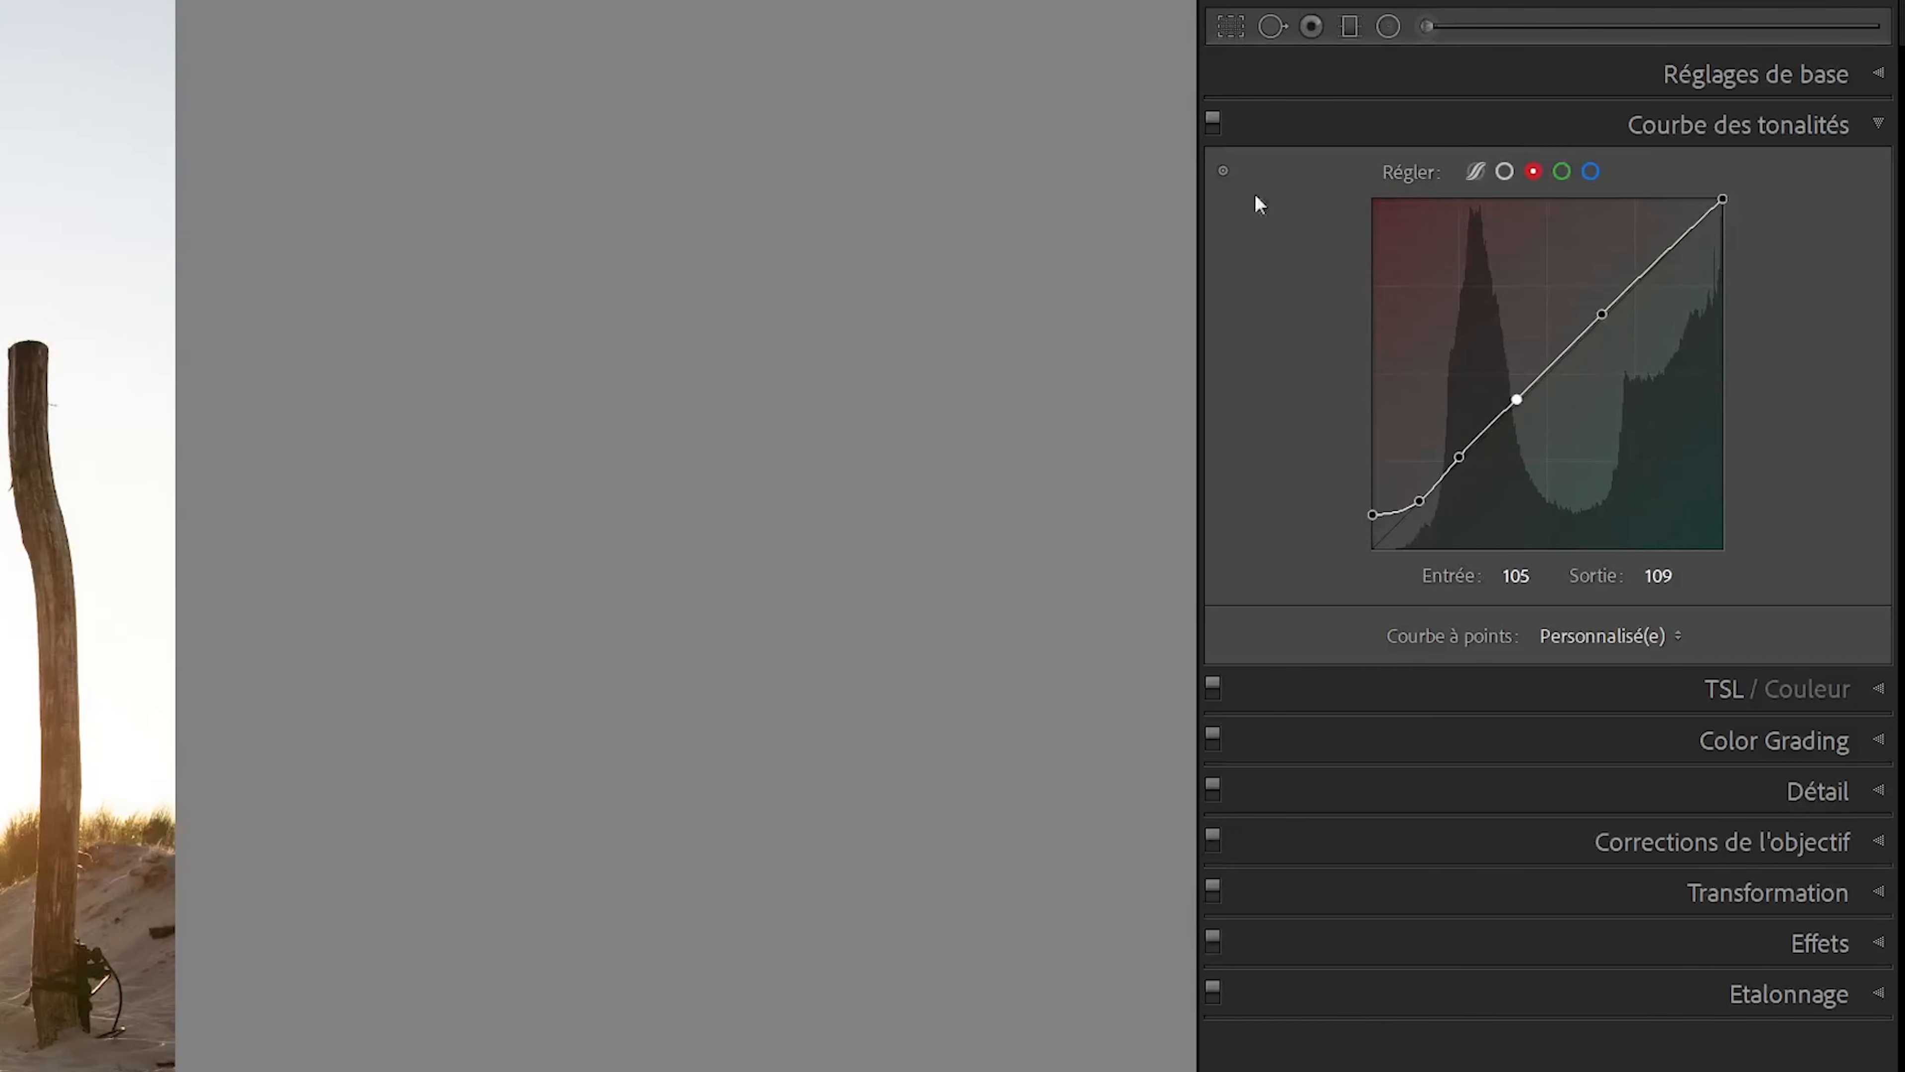
Step: Toggle the tone curve adjustments off and on to compare the photo with and without the red channel edit
click(1214, 123)
click(1214, 119)
click(1213, 129)
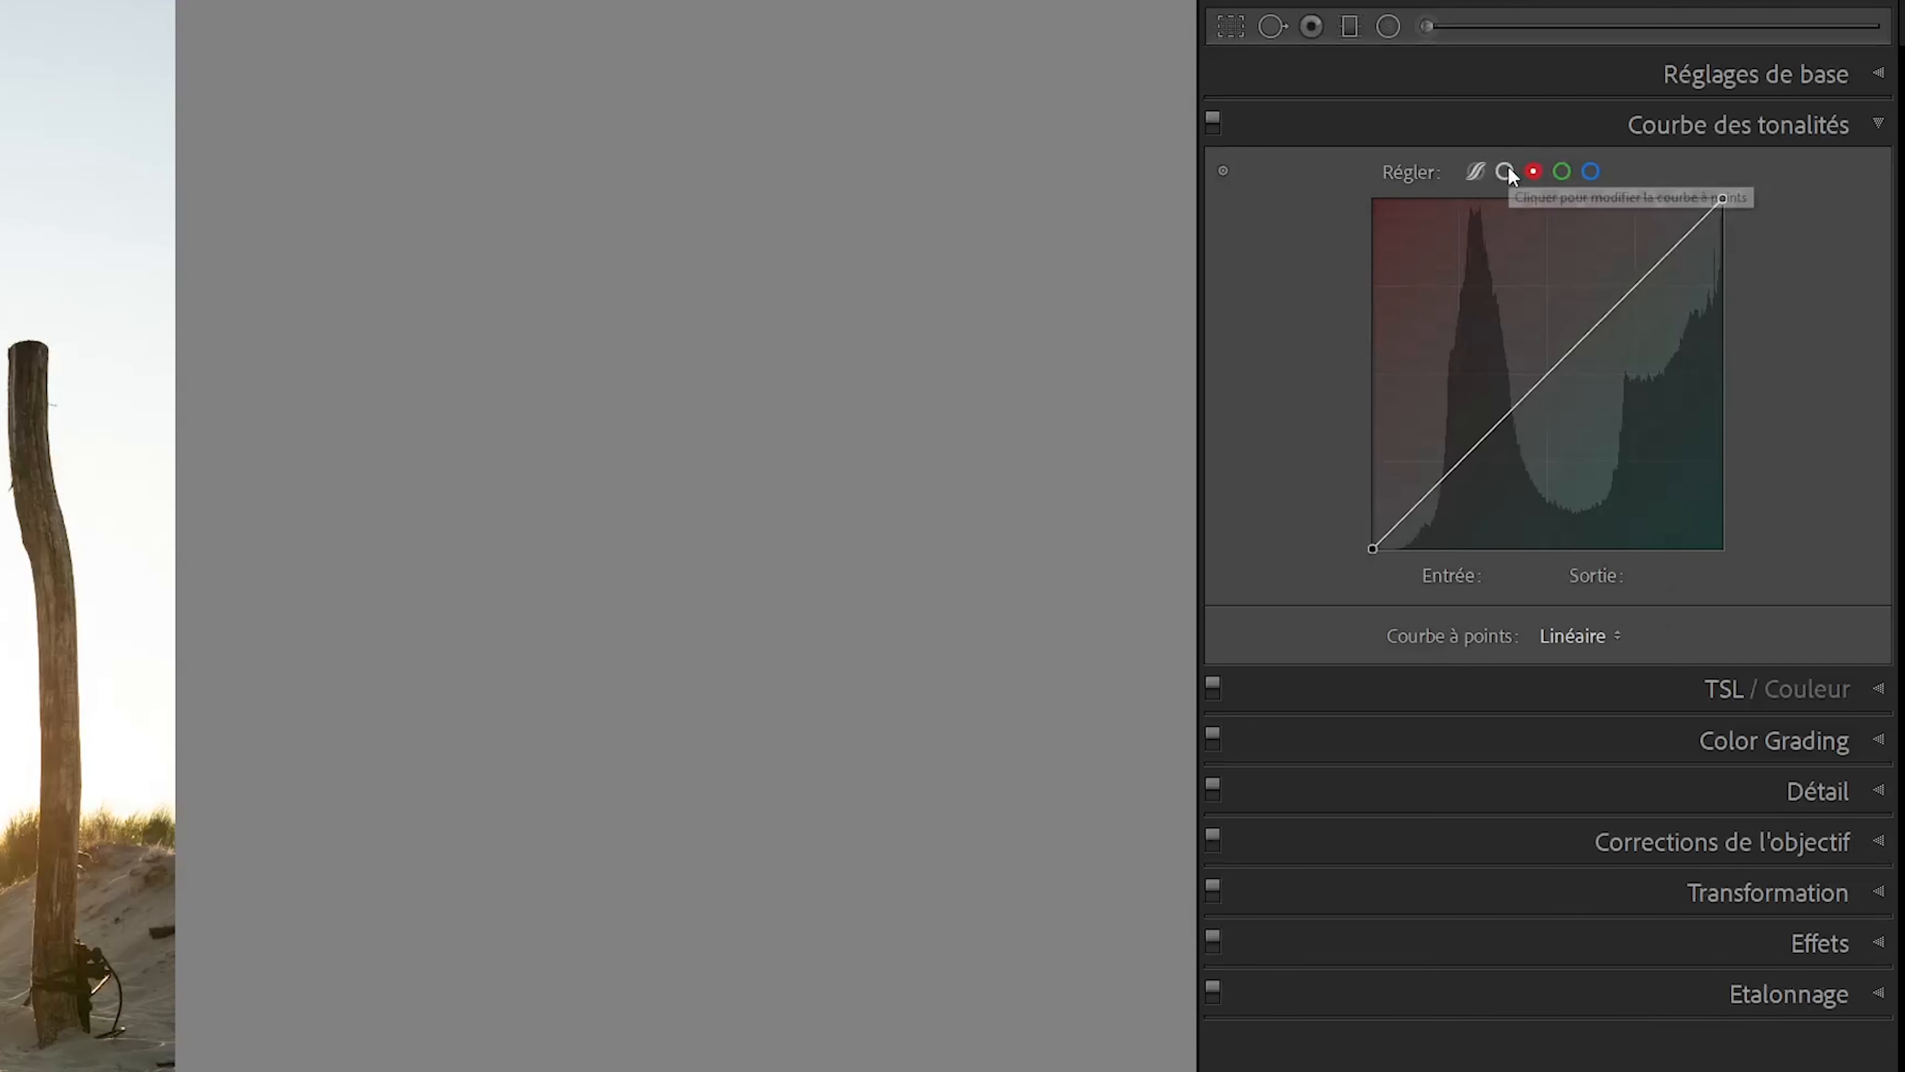
Step: Apply the Contraste moyen preset to the RGB point curve and compare the photo with the tone curve off and on
click(1508, 167)
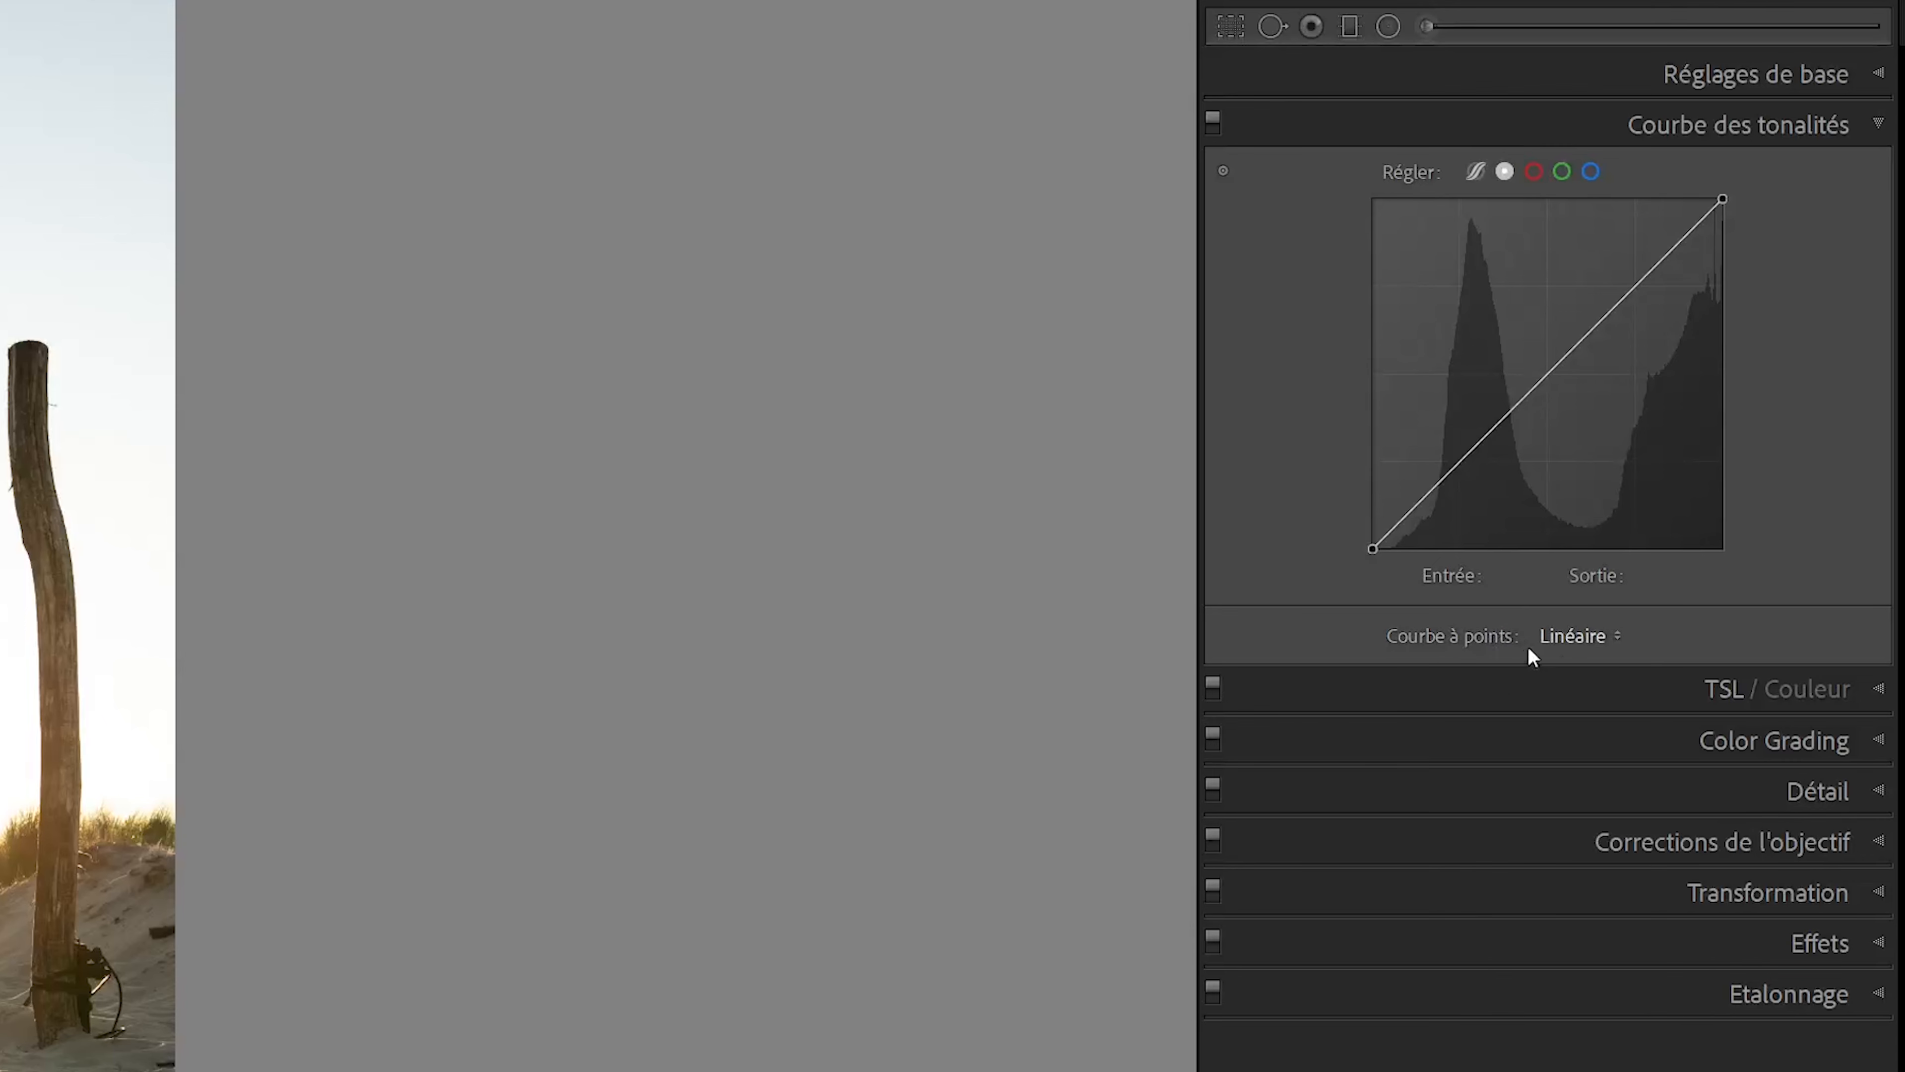
click(1604, 634)
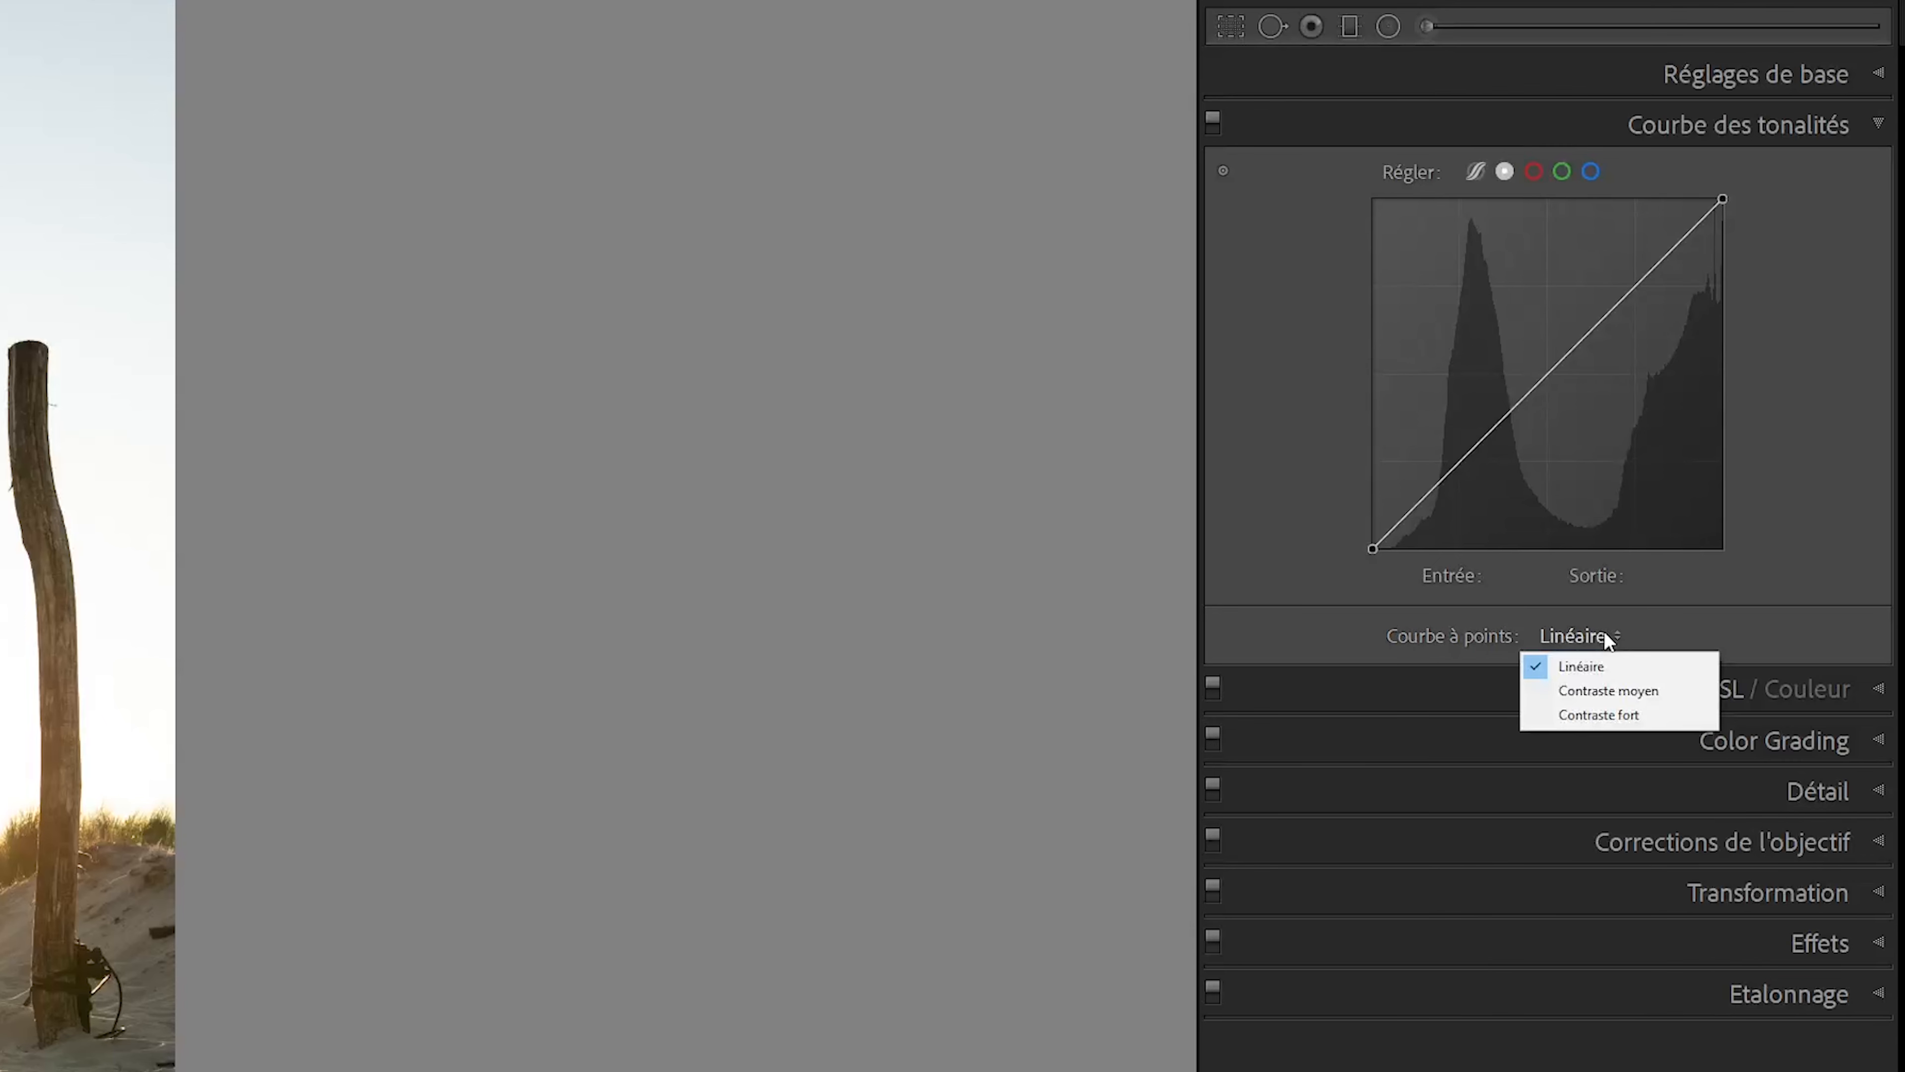
click(1600, 631)
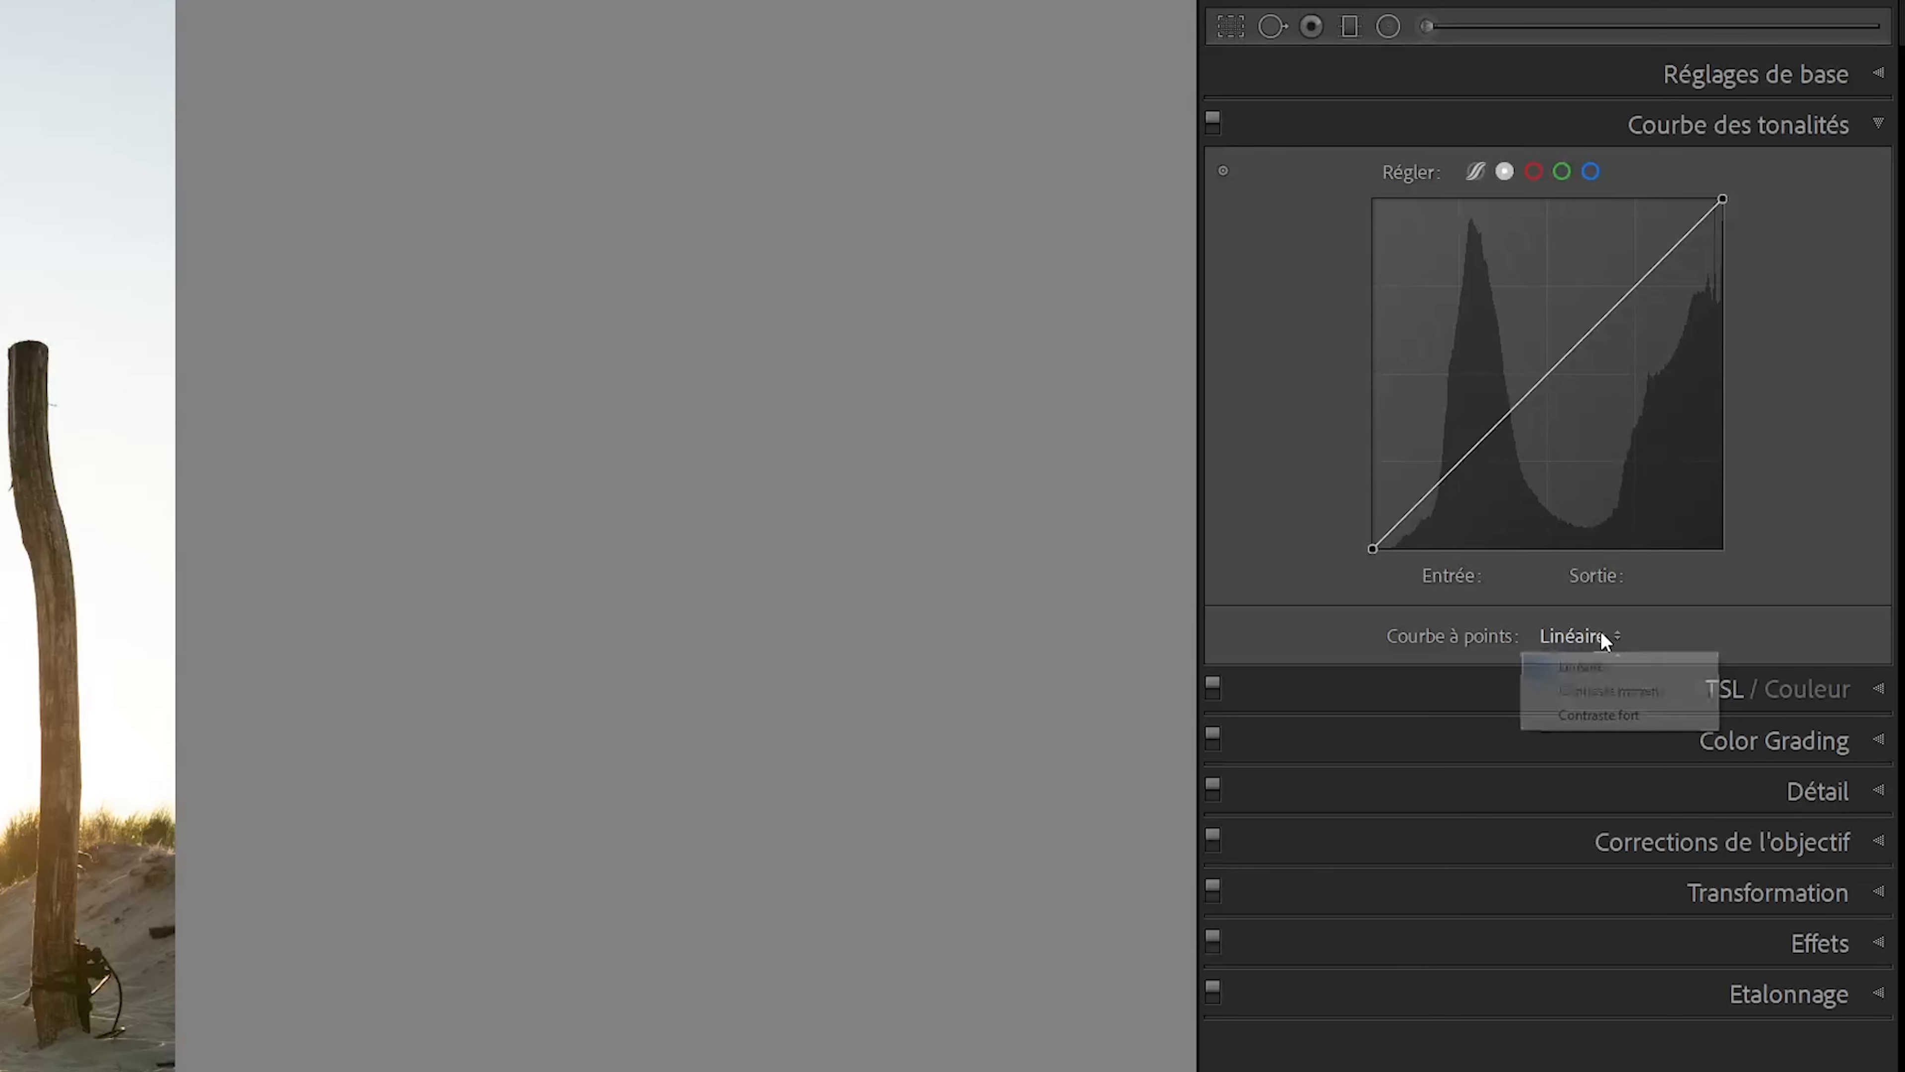
click(1393, 536)
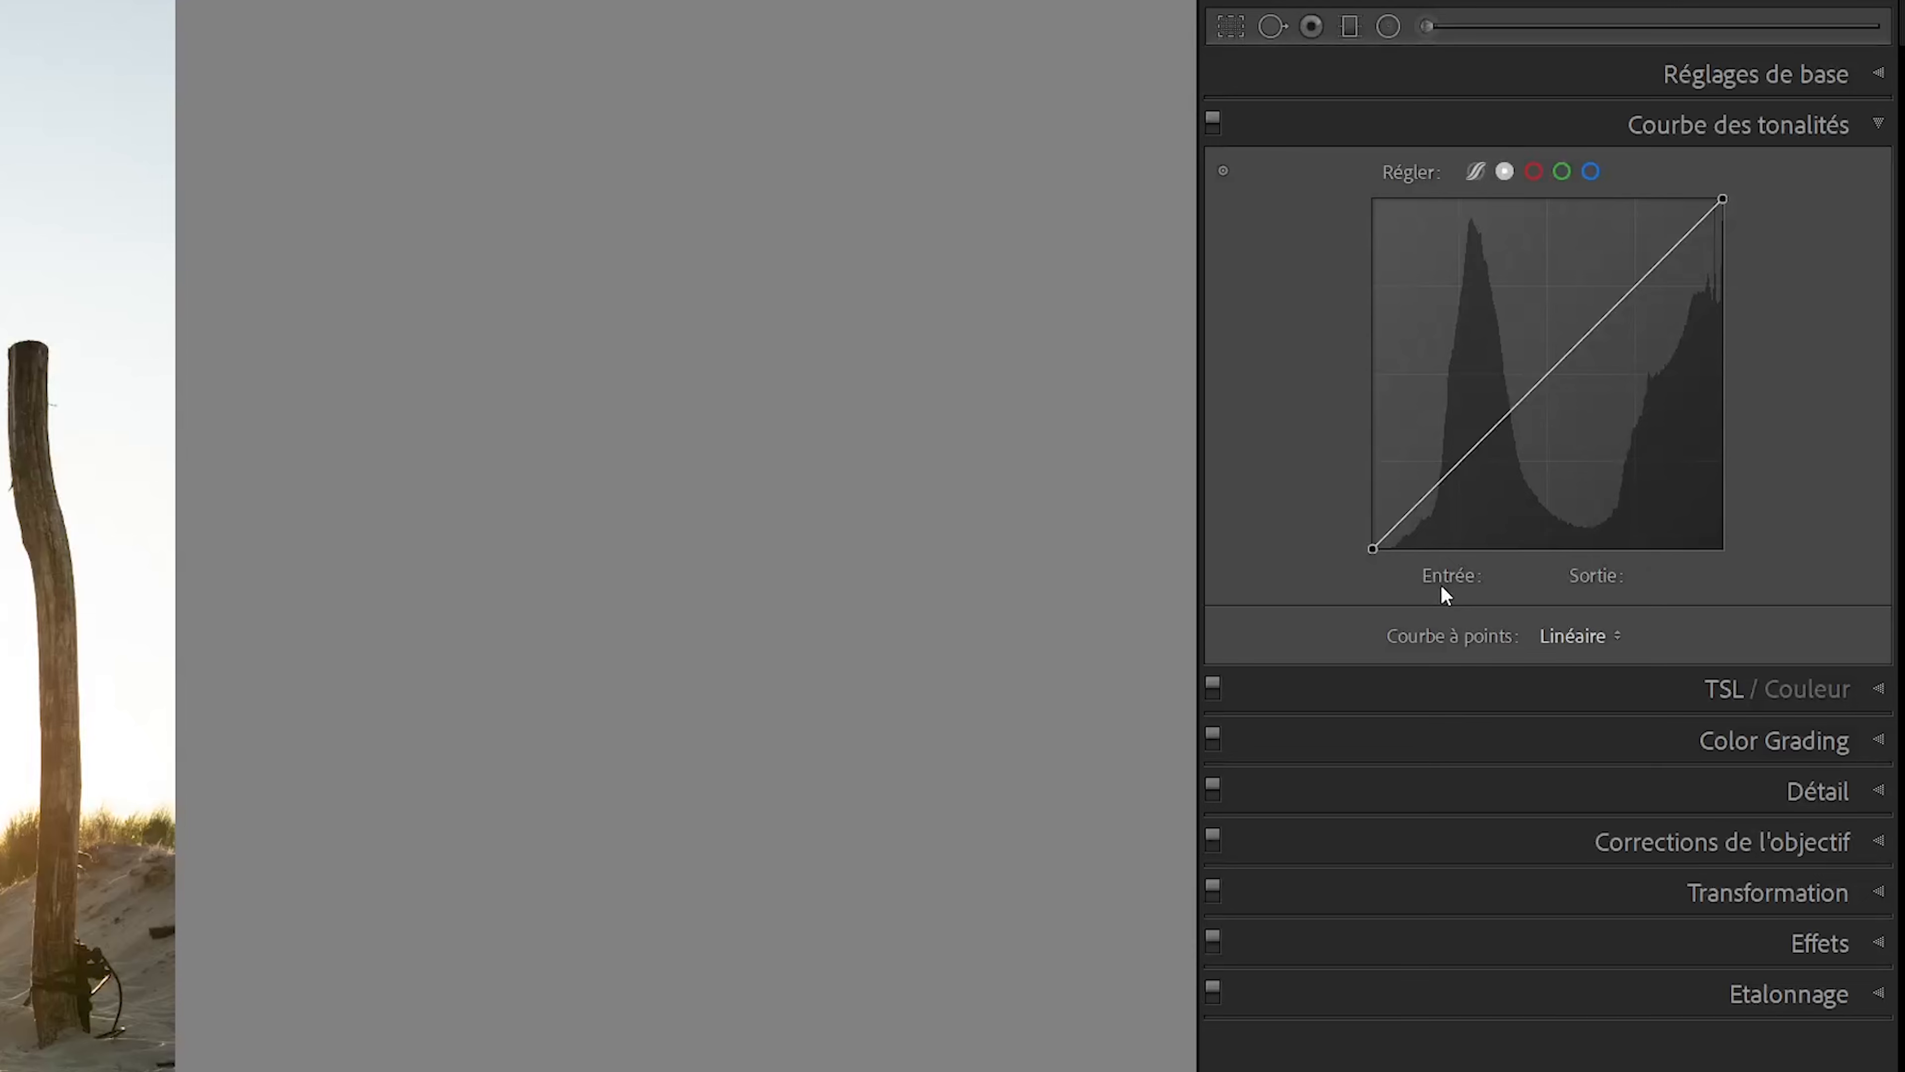
click(1595, 639)
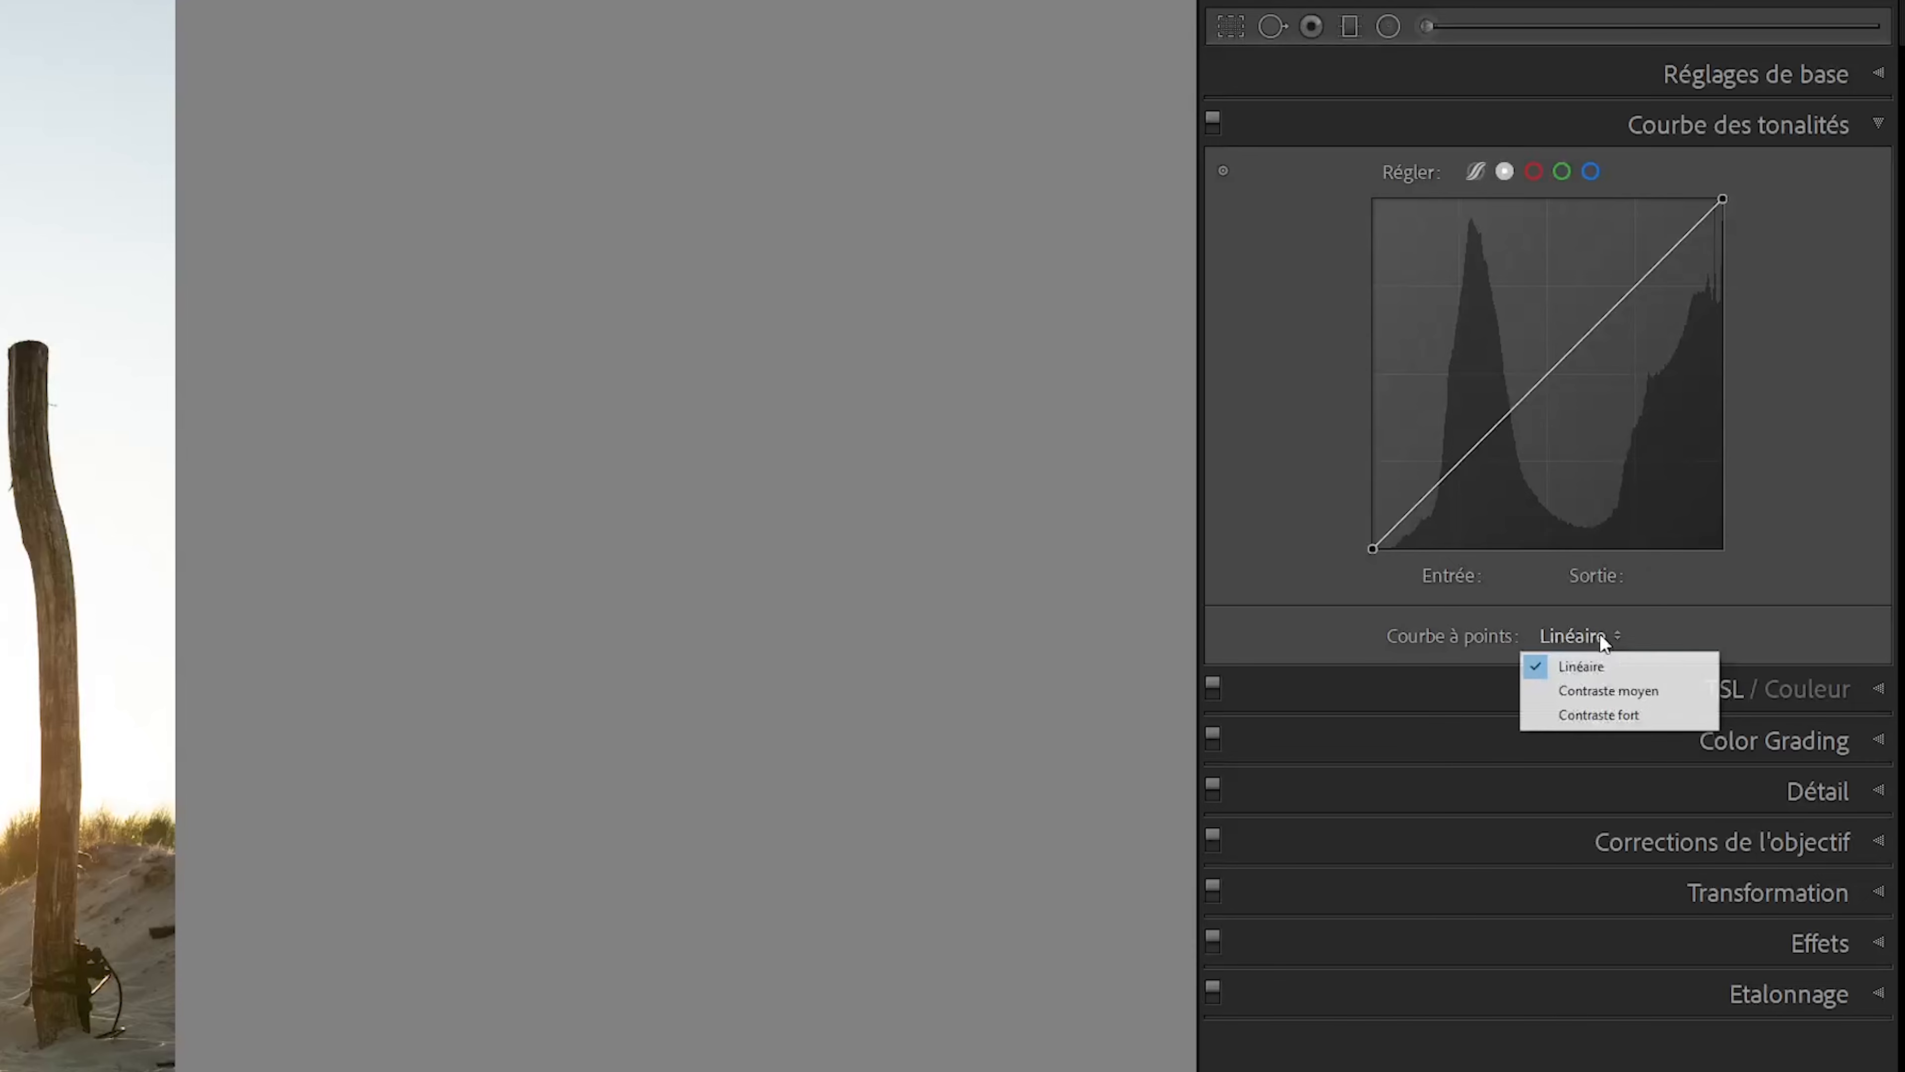
click(1614, 685)
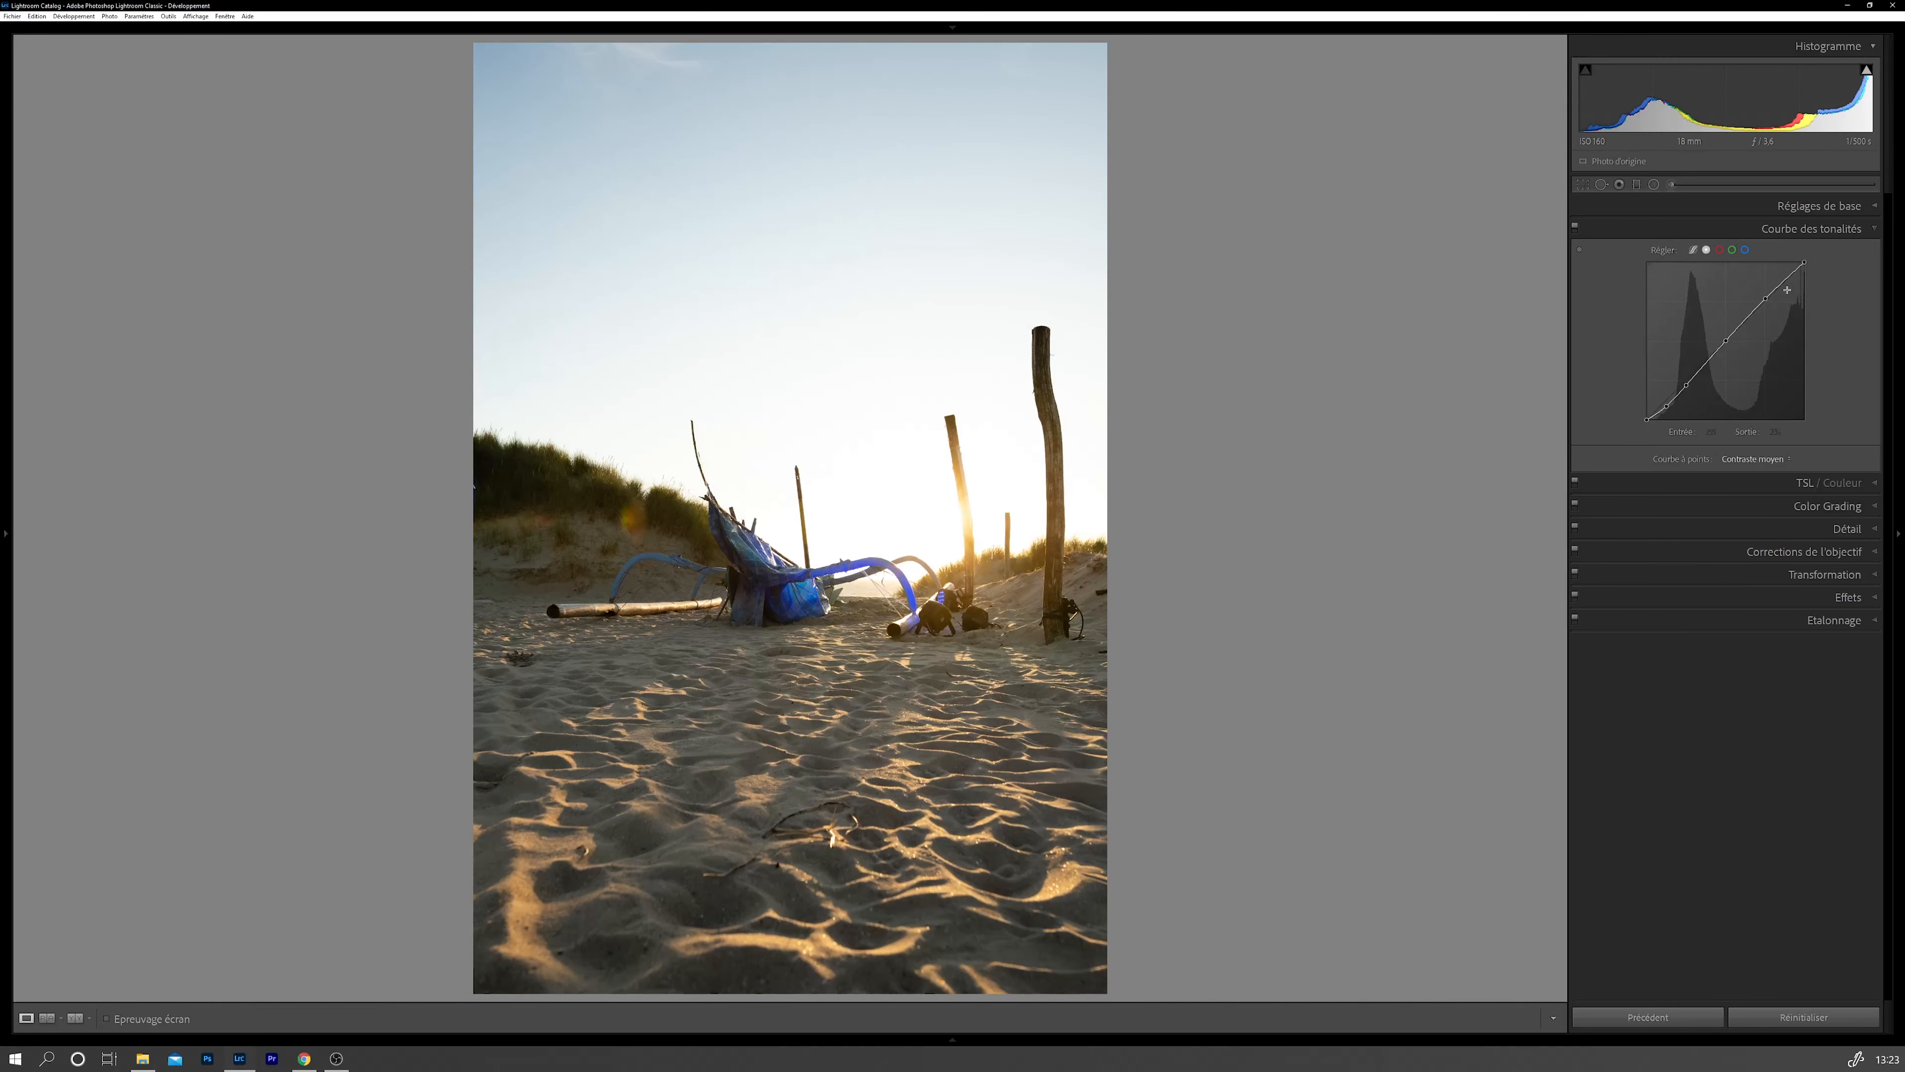
click(1574, 228)
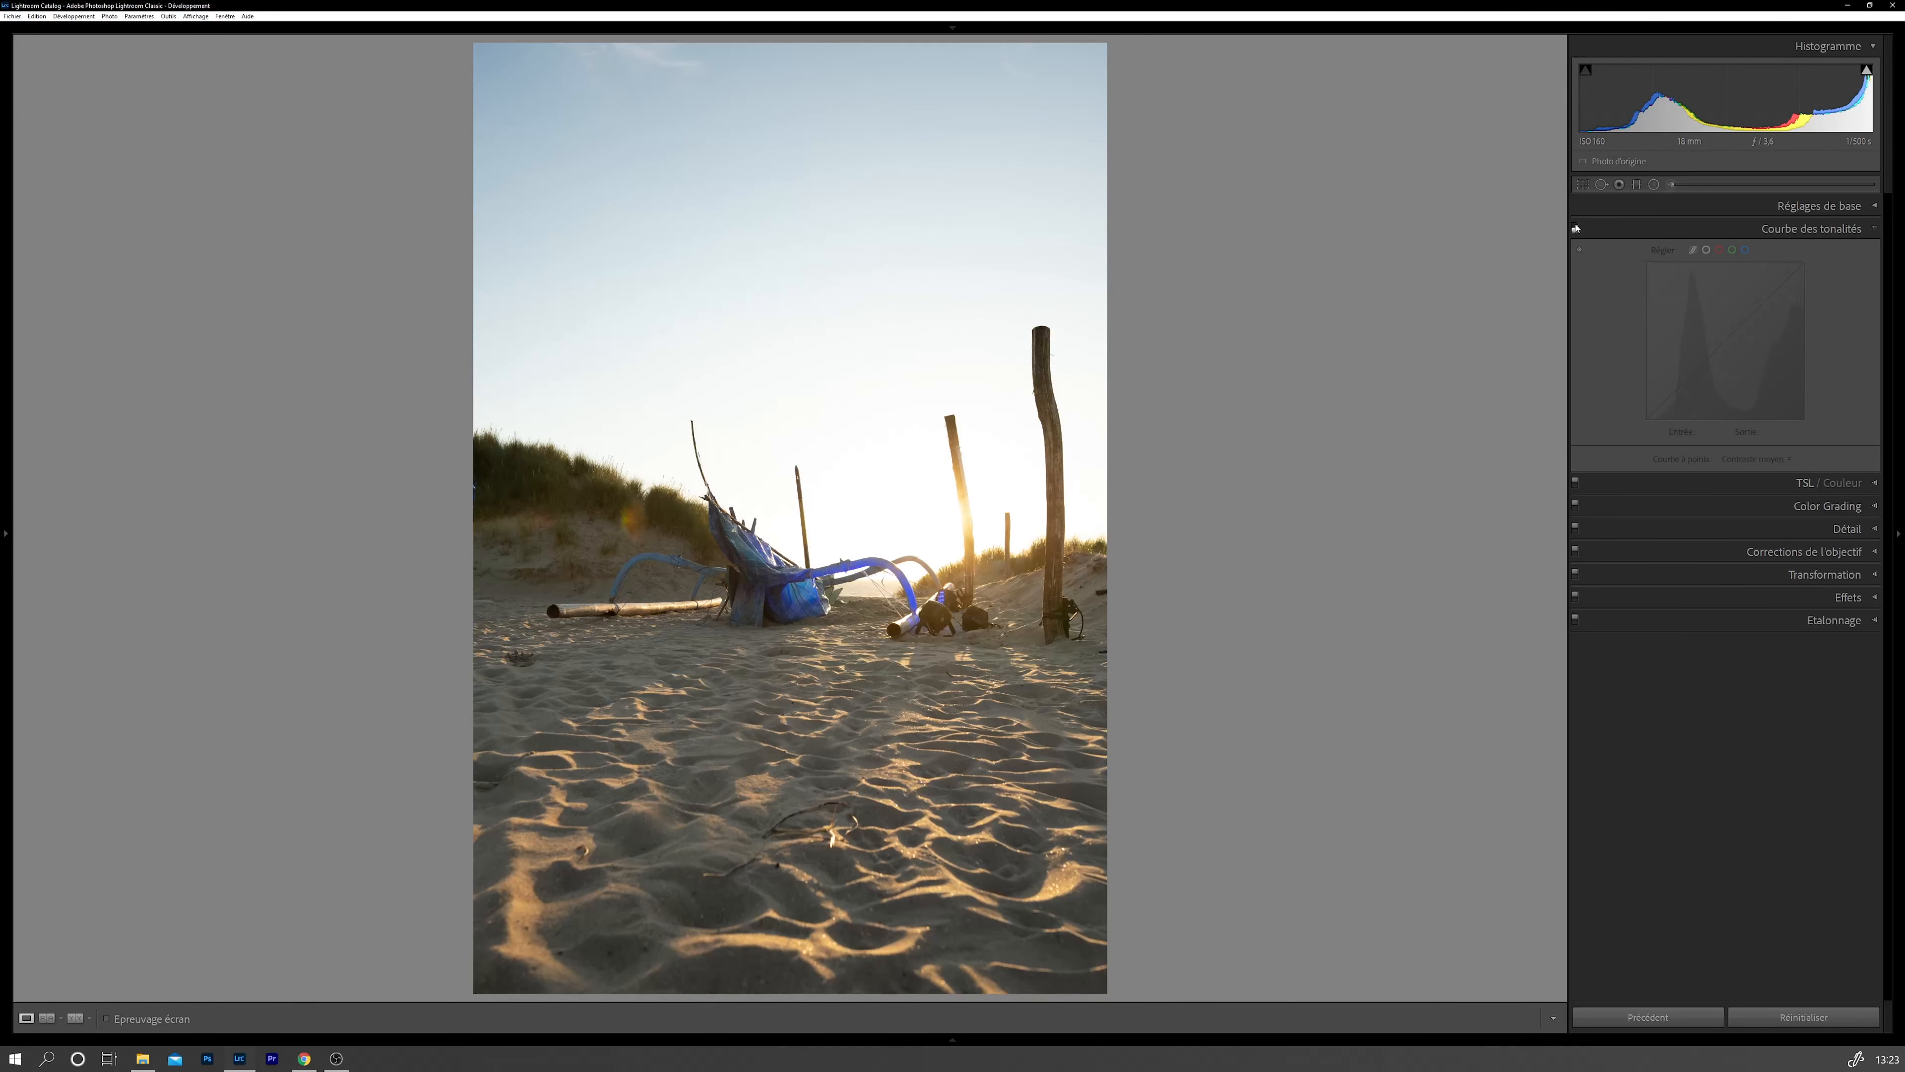
click(1574, 229)
Step: Apply the Contraste fort preset to the point curve and compare the photo with the tone curve off and on
click(1748, 458)
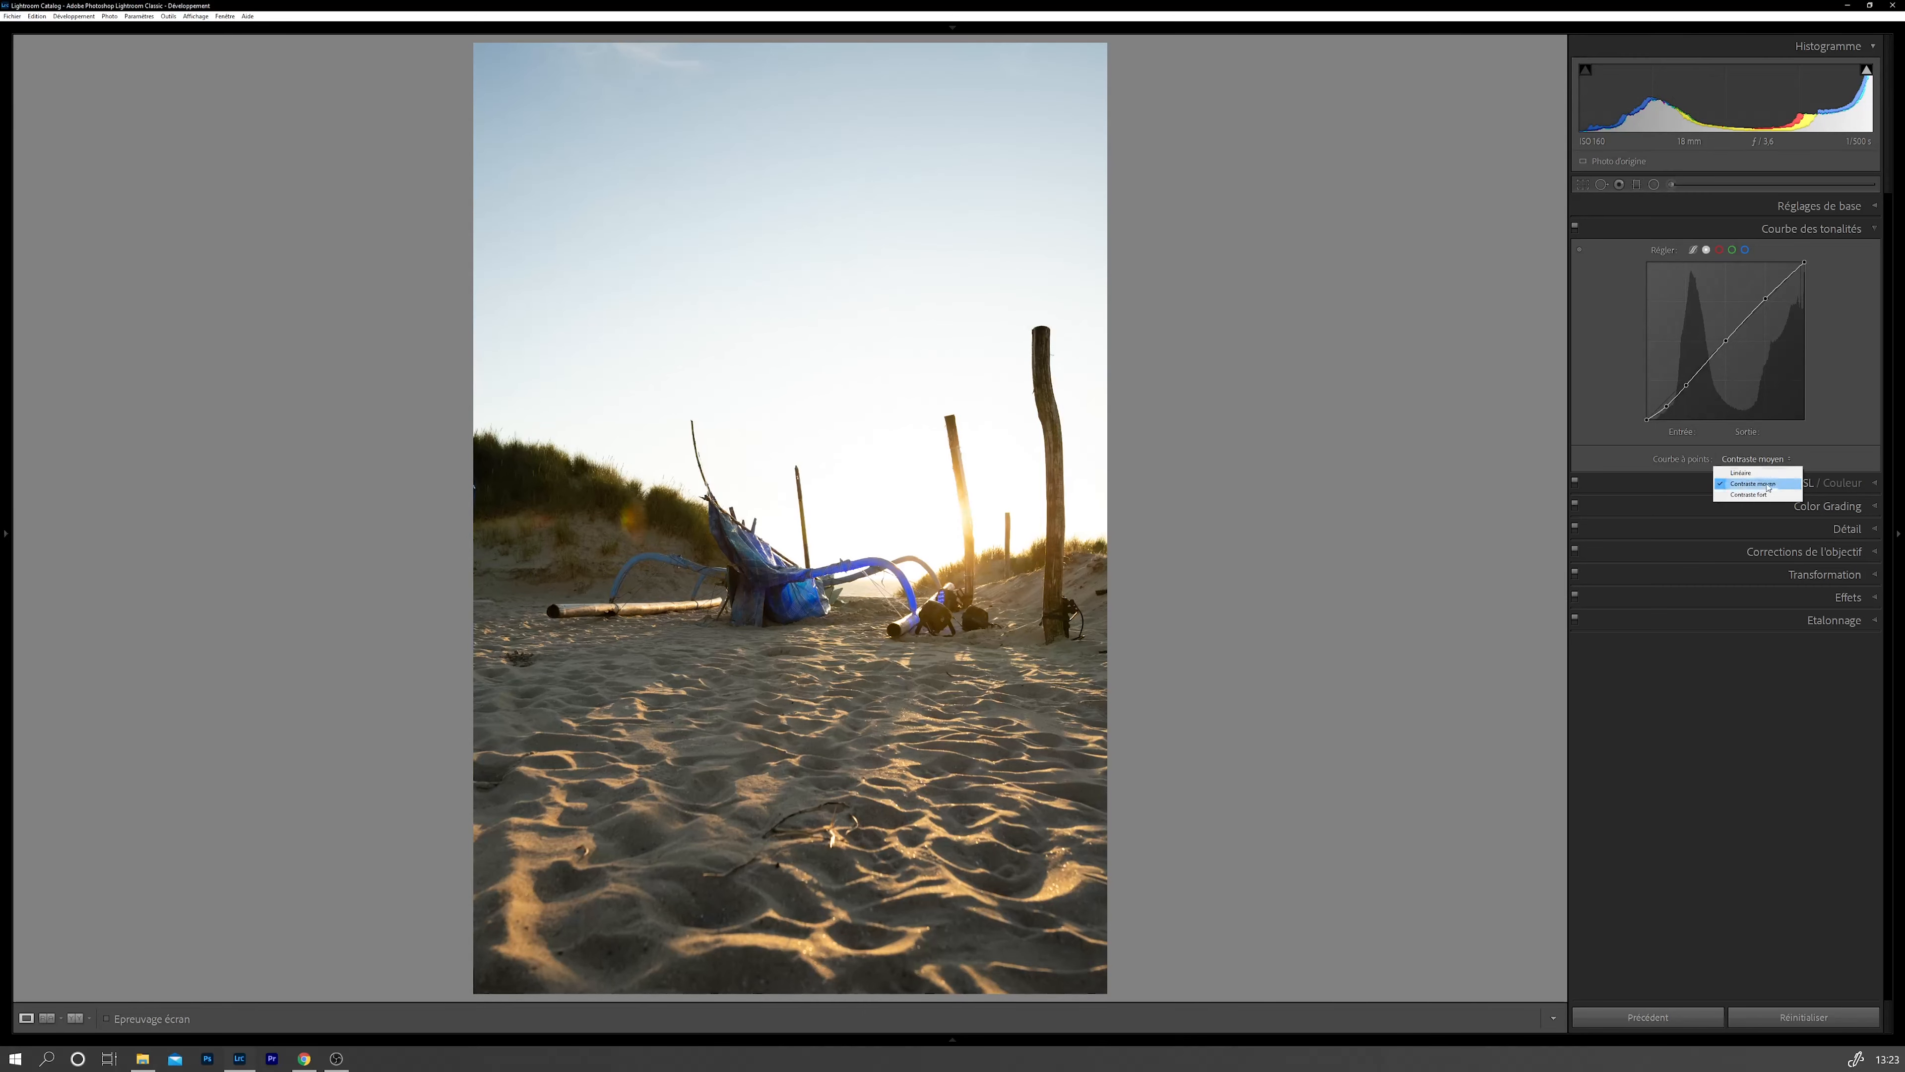
click(1766, 501)
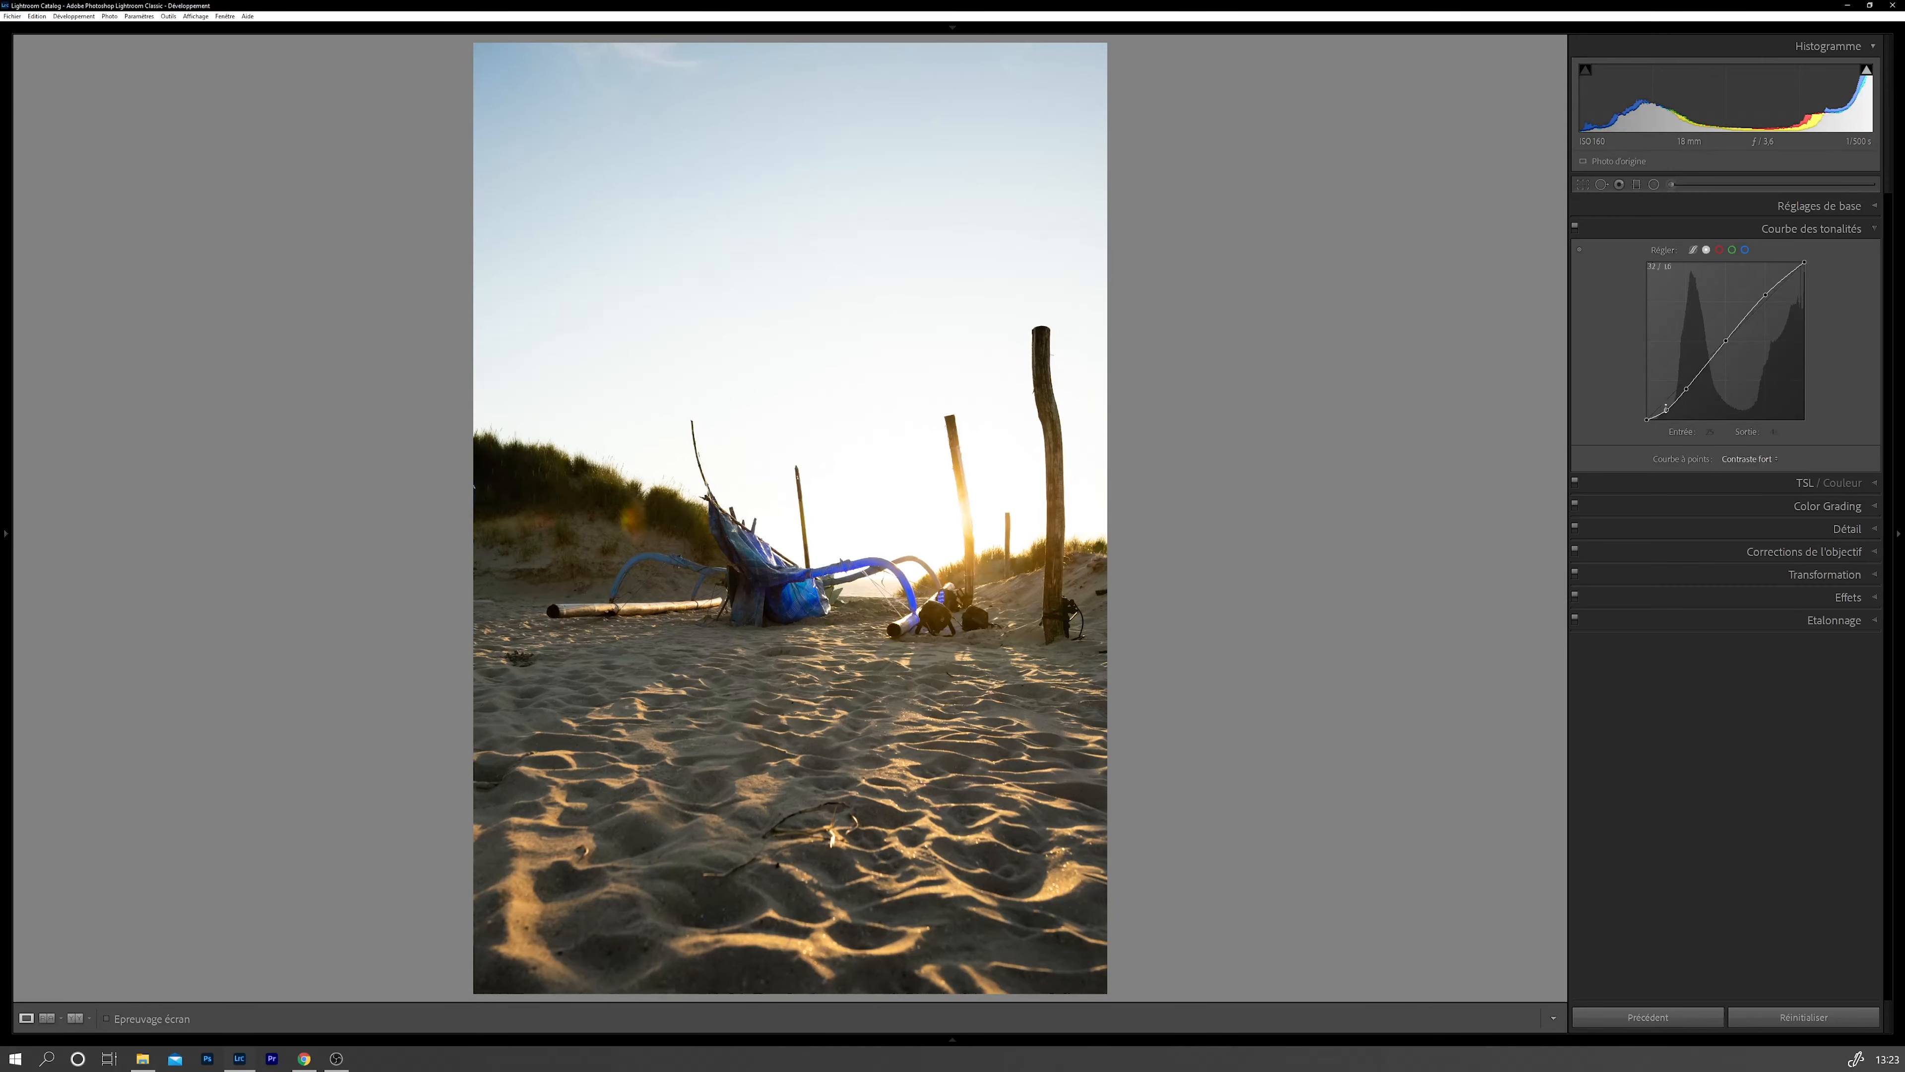
click(1575, 228)
click(1574, 228)
Step: Set the point curve preset back to Linéaire
click(1774, 459)
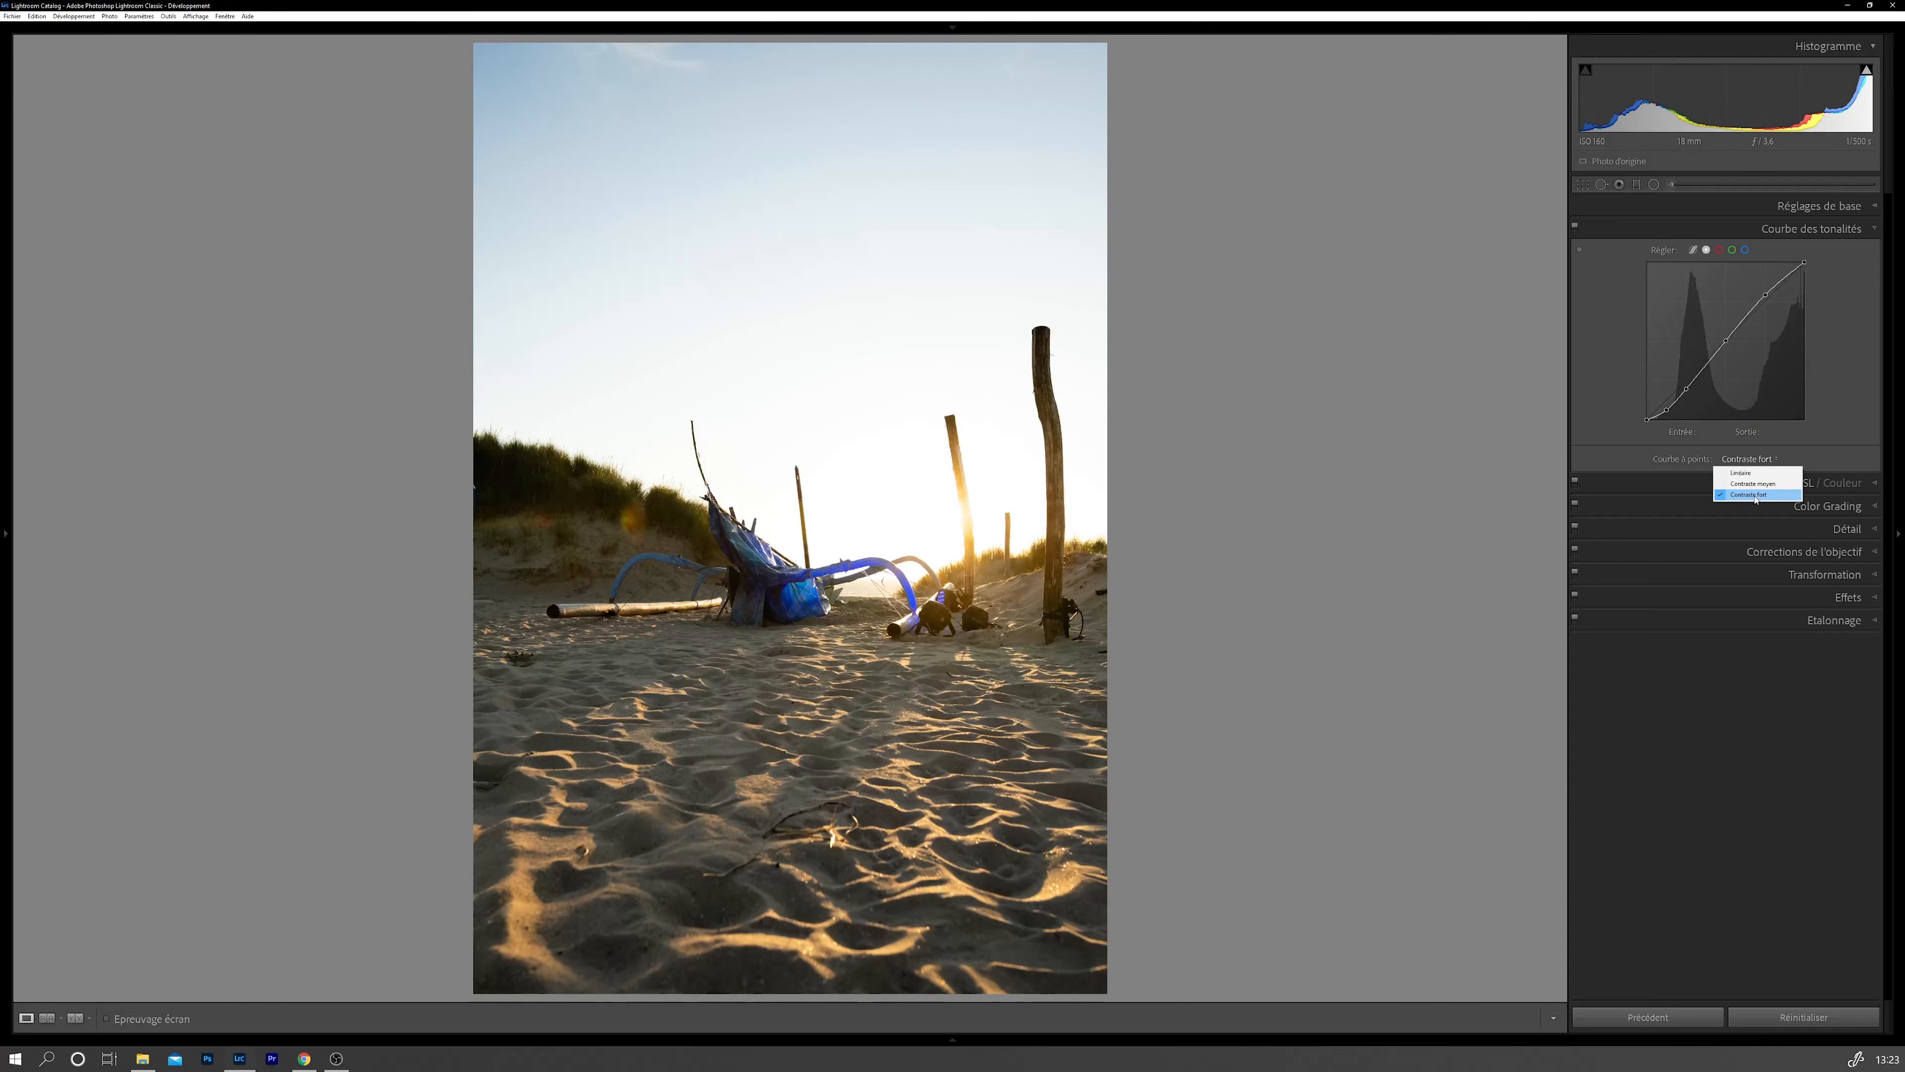
click(1739, 472)
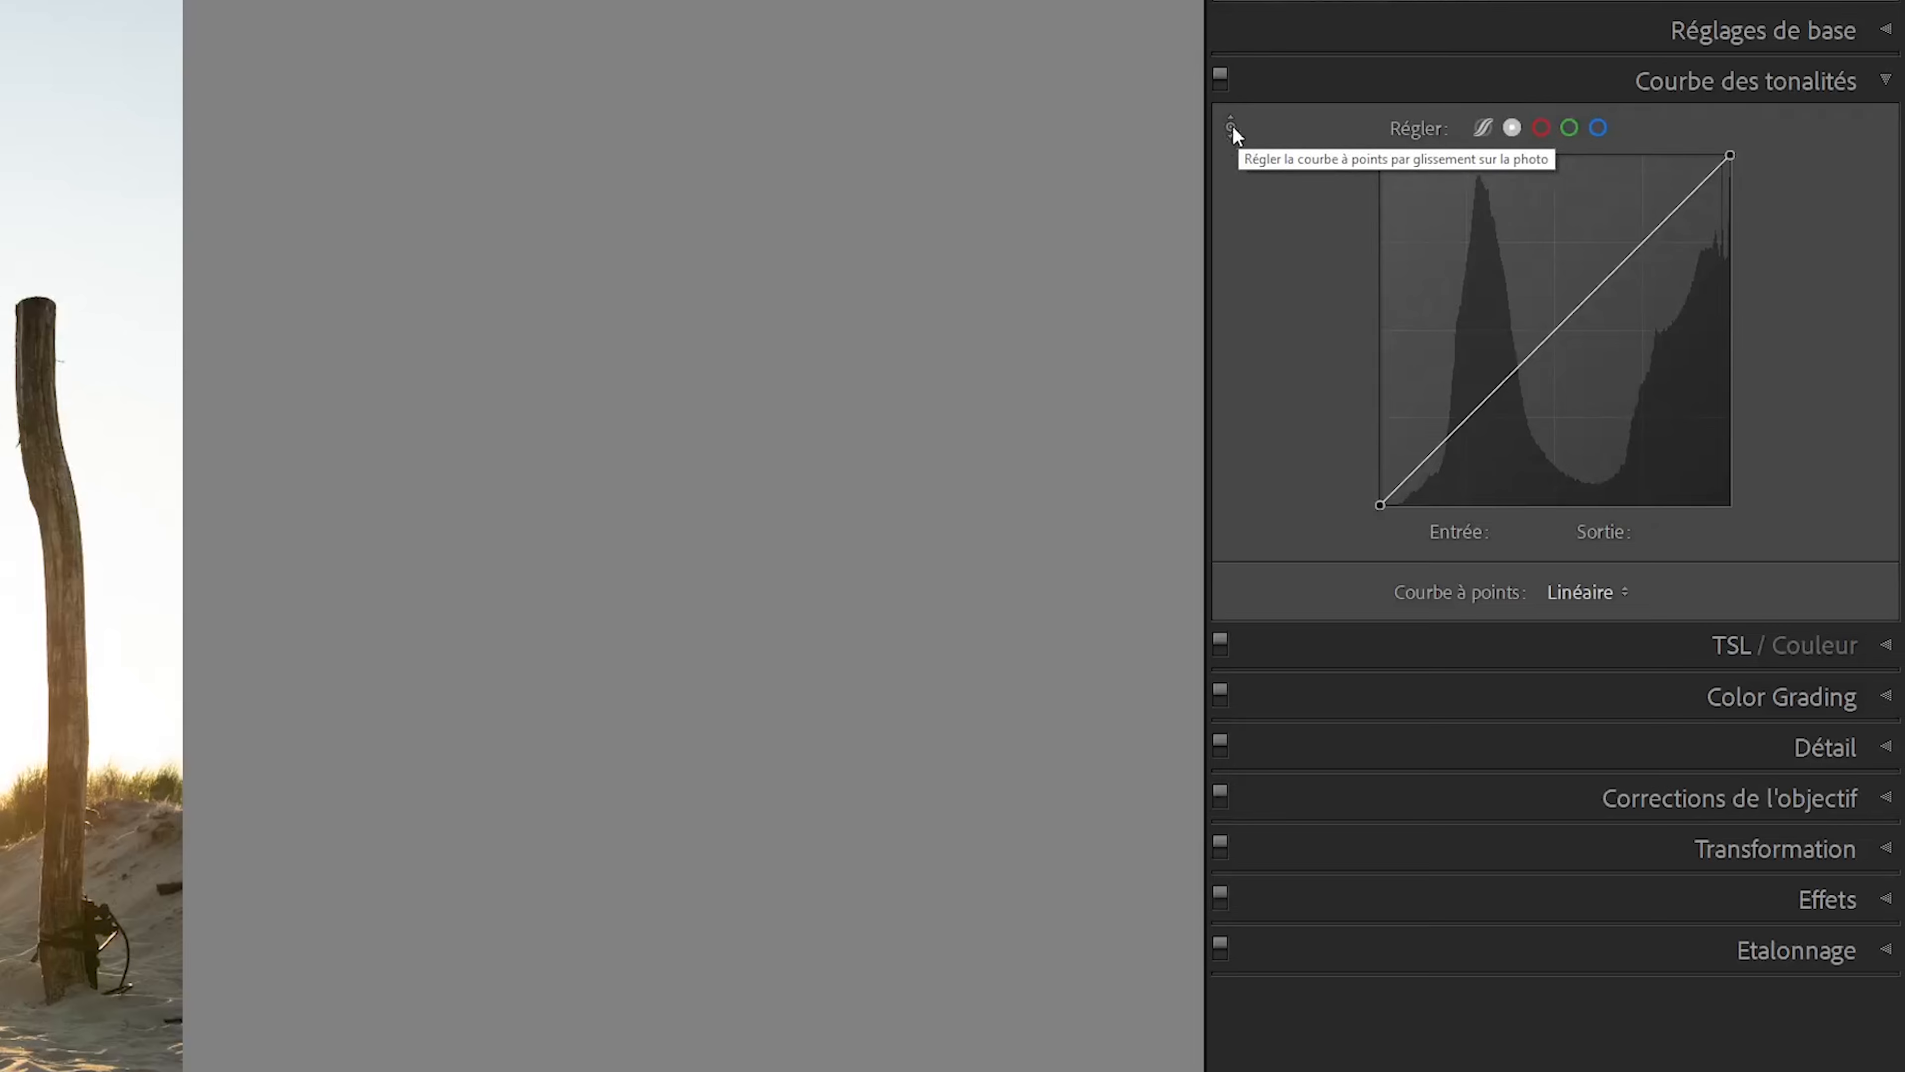
Step: With on-photo point curve adjustment, lower the wooden post's tones to 84/76 and raise the bright sky's highlights to output 255
click(1231, 127)
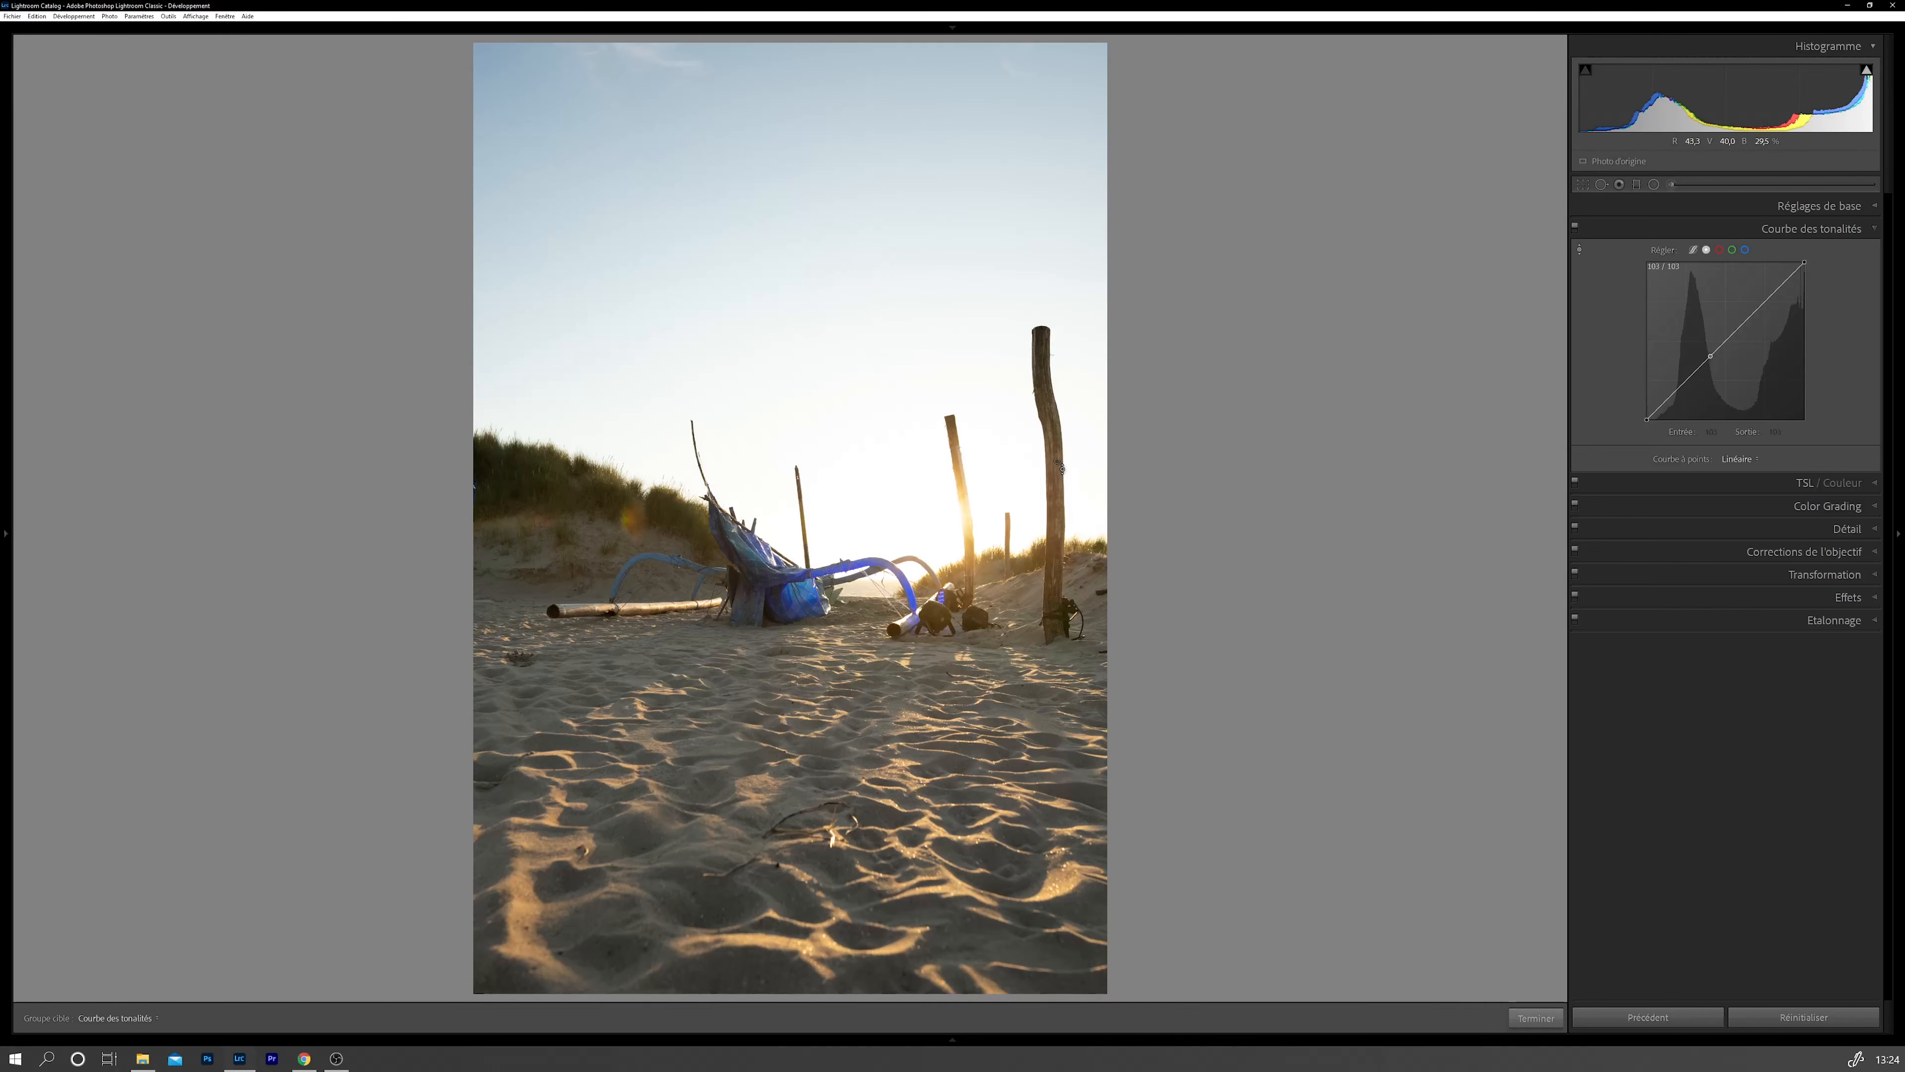
click(1057, 491)
mouse_move(1057, 492)
mouse_down()
mouse_move(1058, 512)
mouse_move(1057, 463)
mouse_move(1058, 496)
mouse_up()
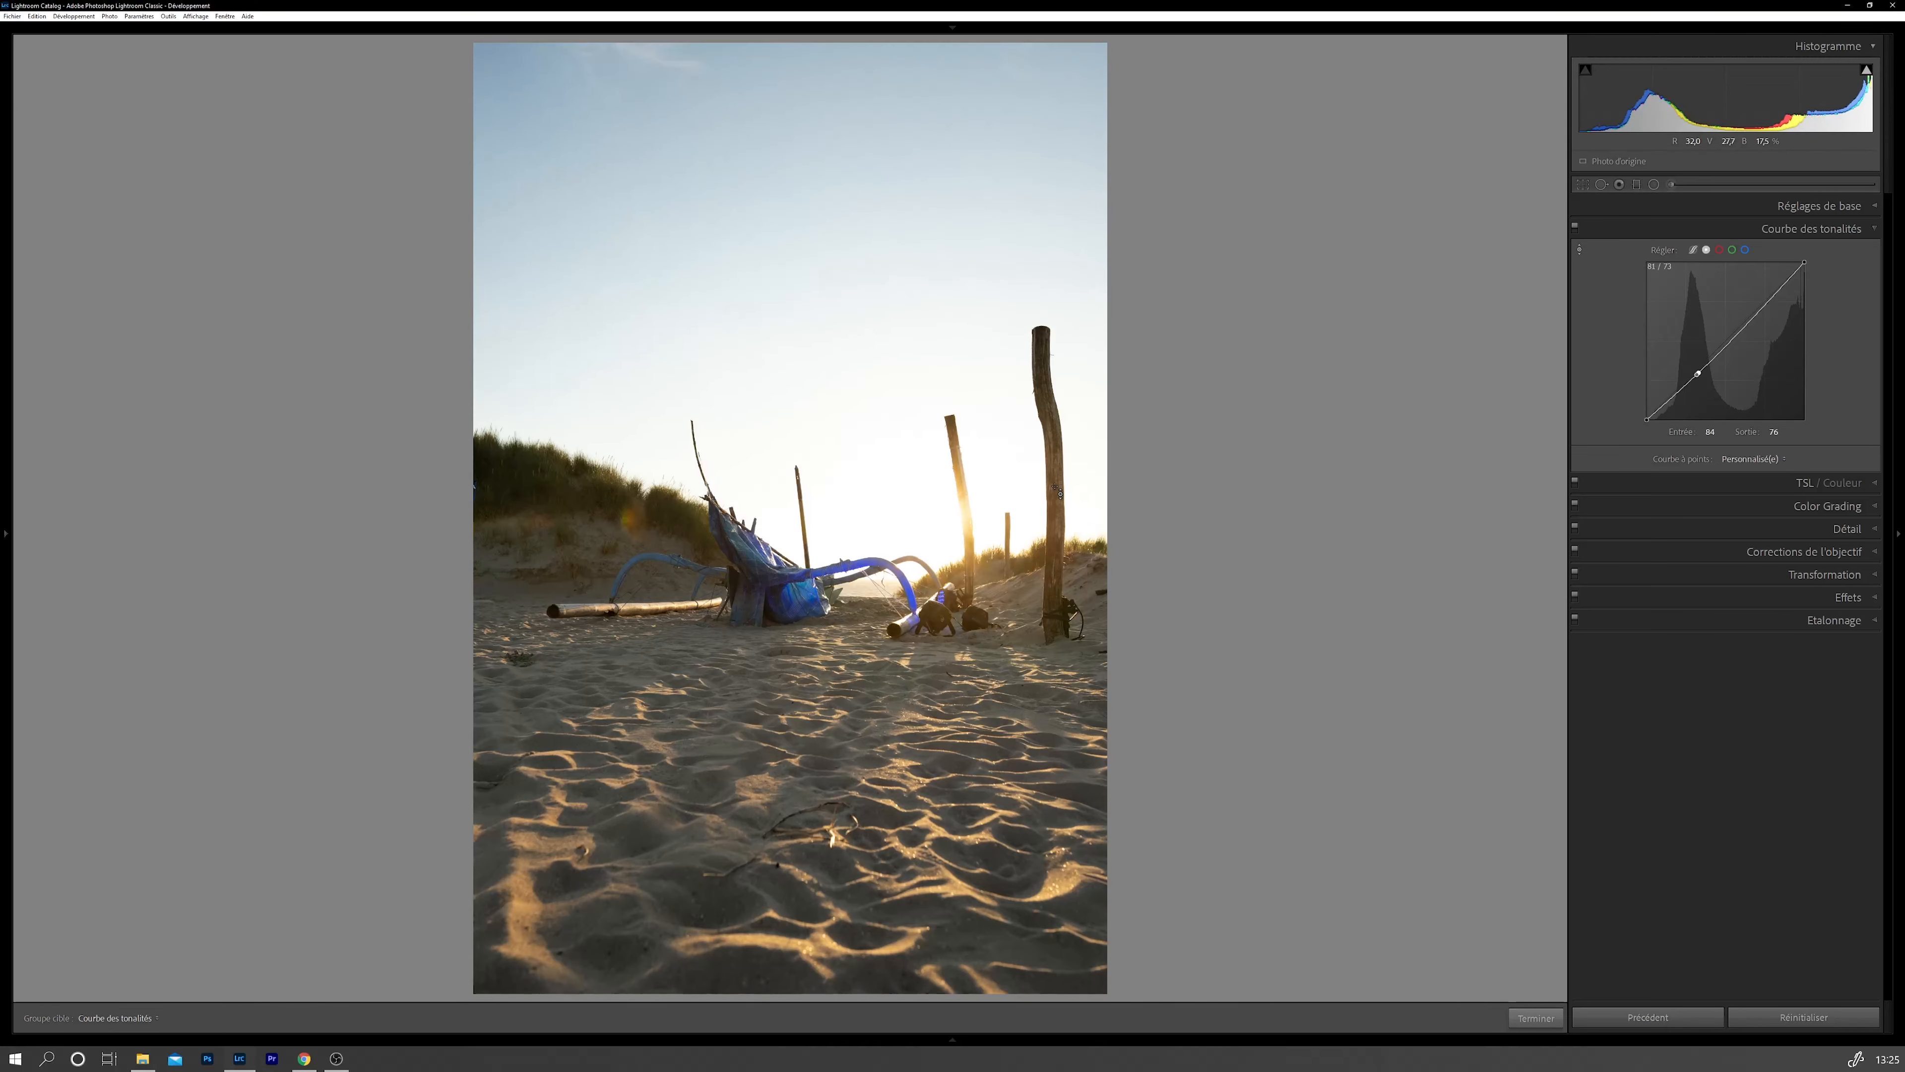
drag(1801, 272, 1801, 262)
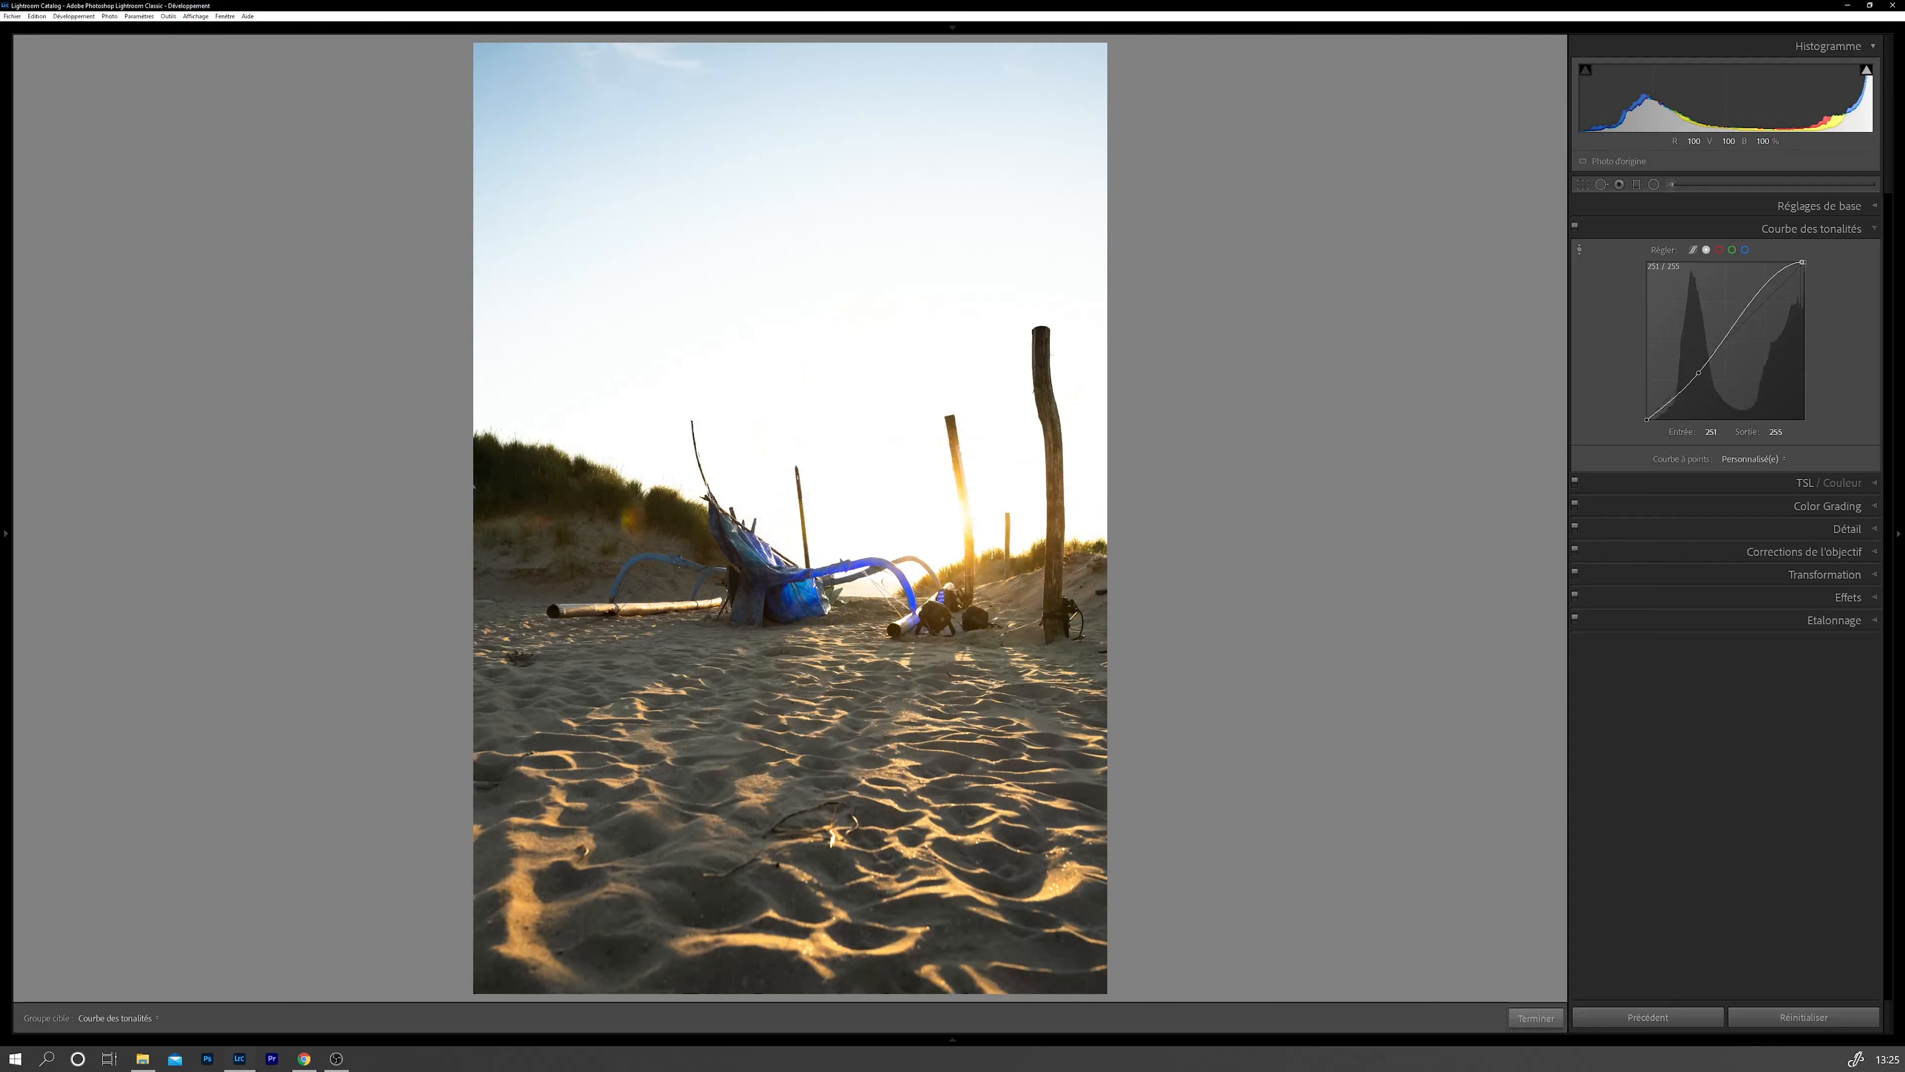
drag(1685, 385, 1744, 336)
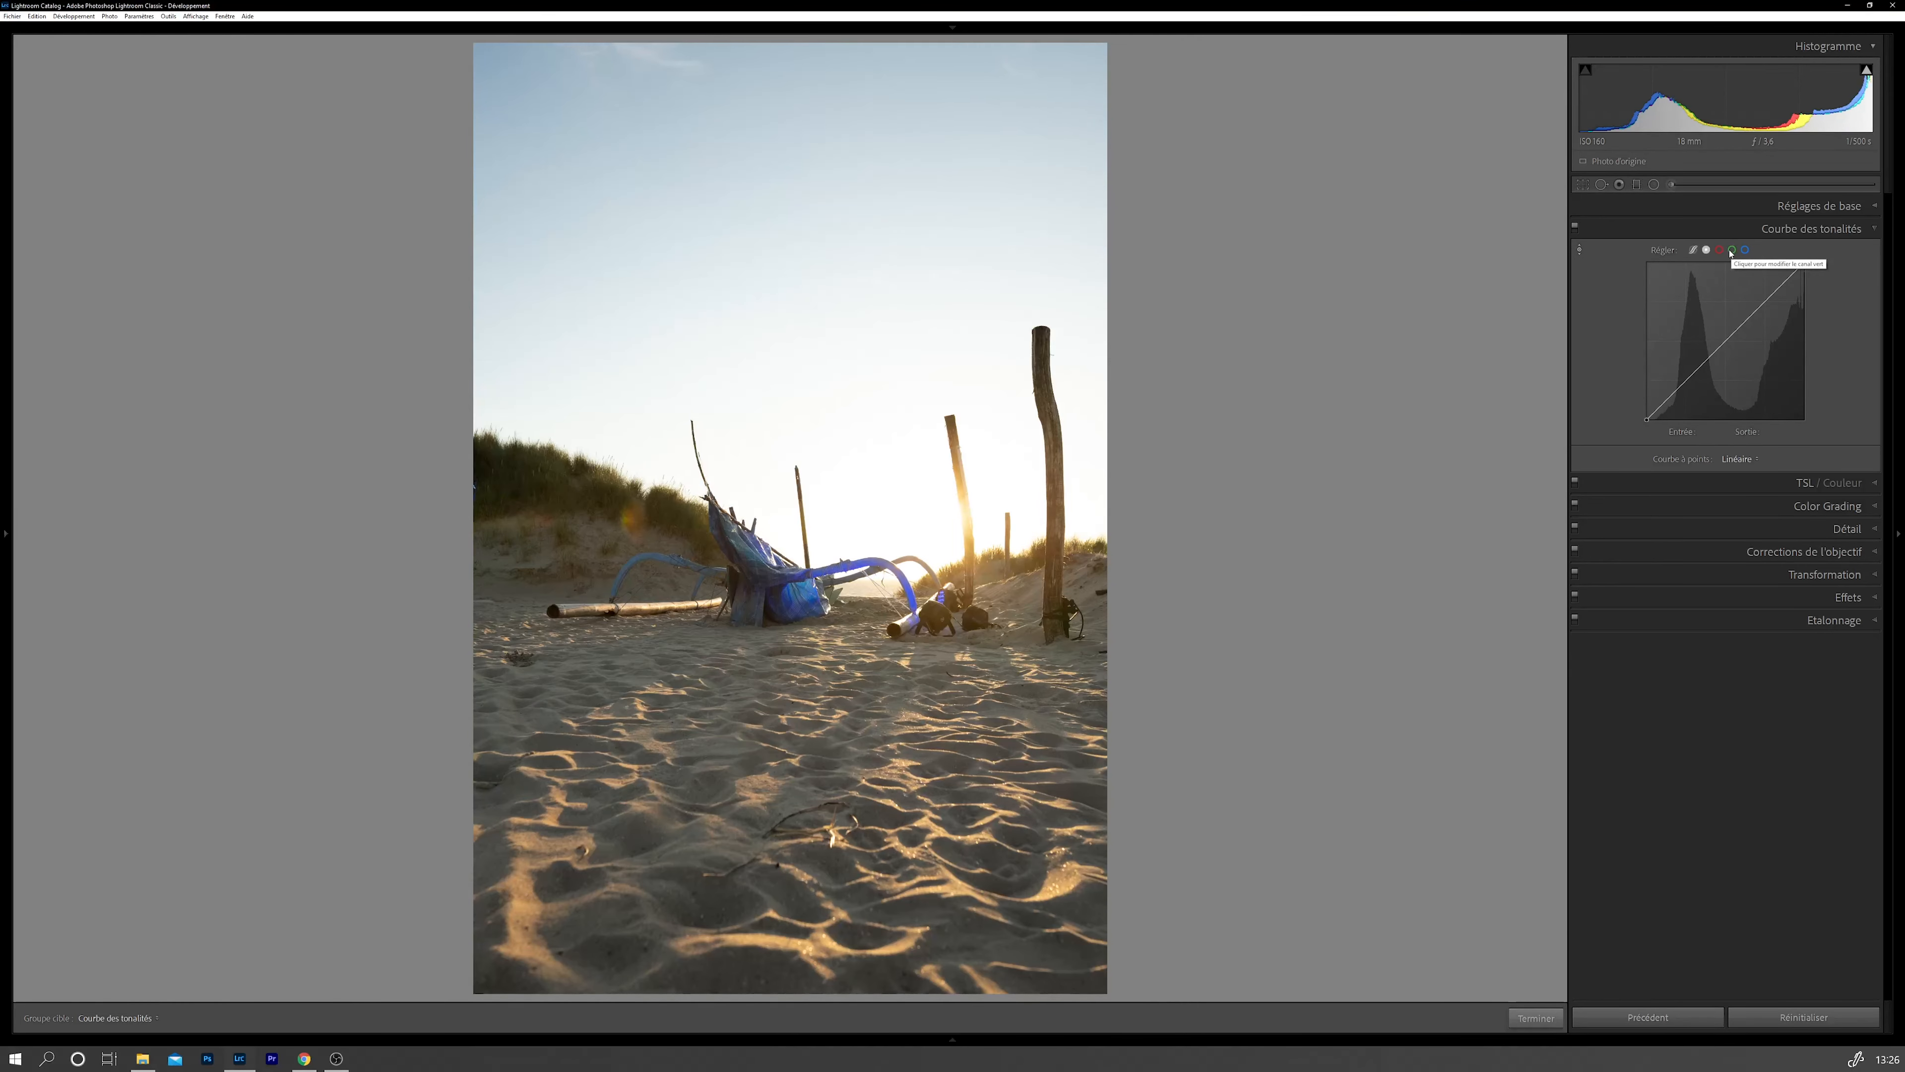
Step: In the green channel, use on-photo adjustment on the dune grass to lower the curve to about input 52, output 26
click(1733, 251)
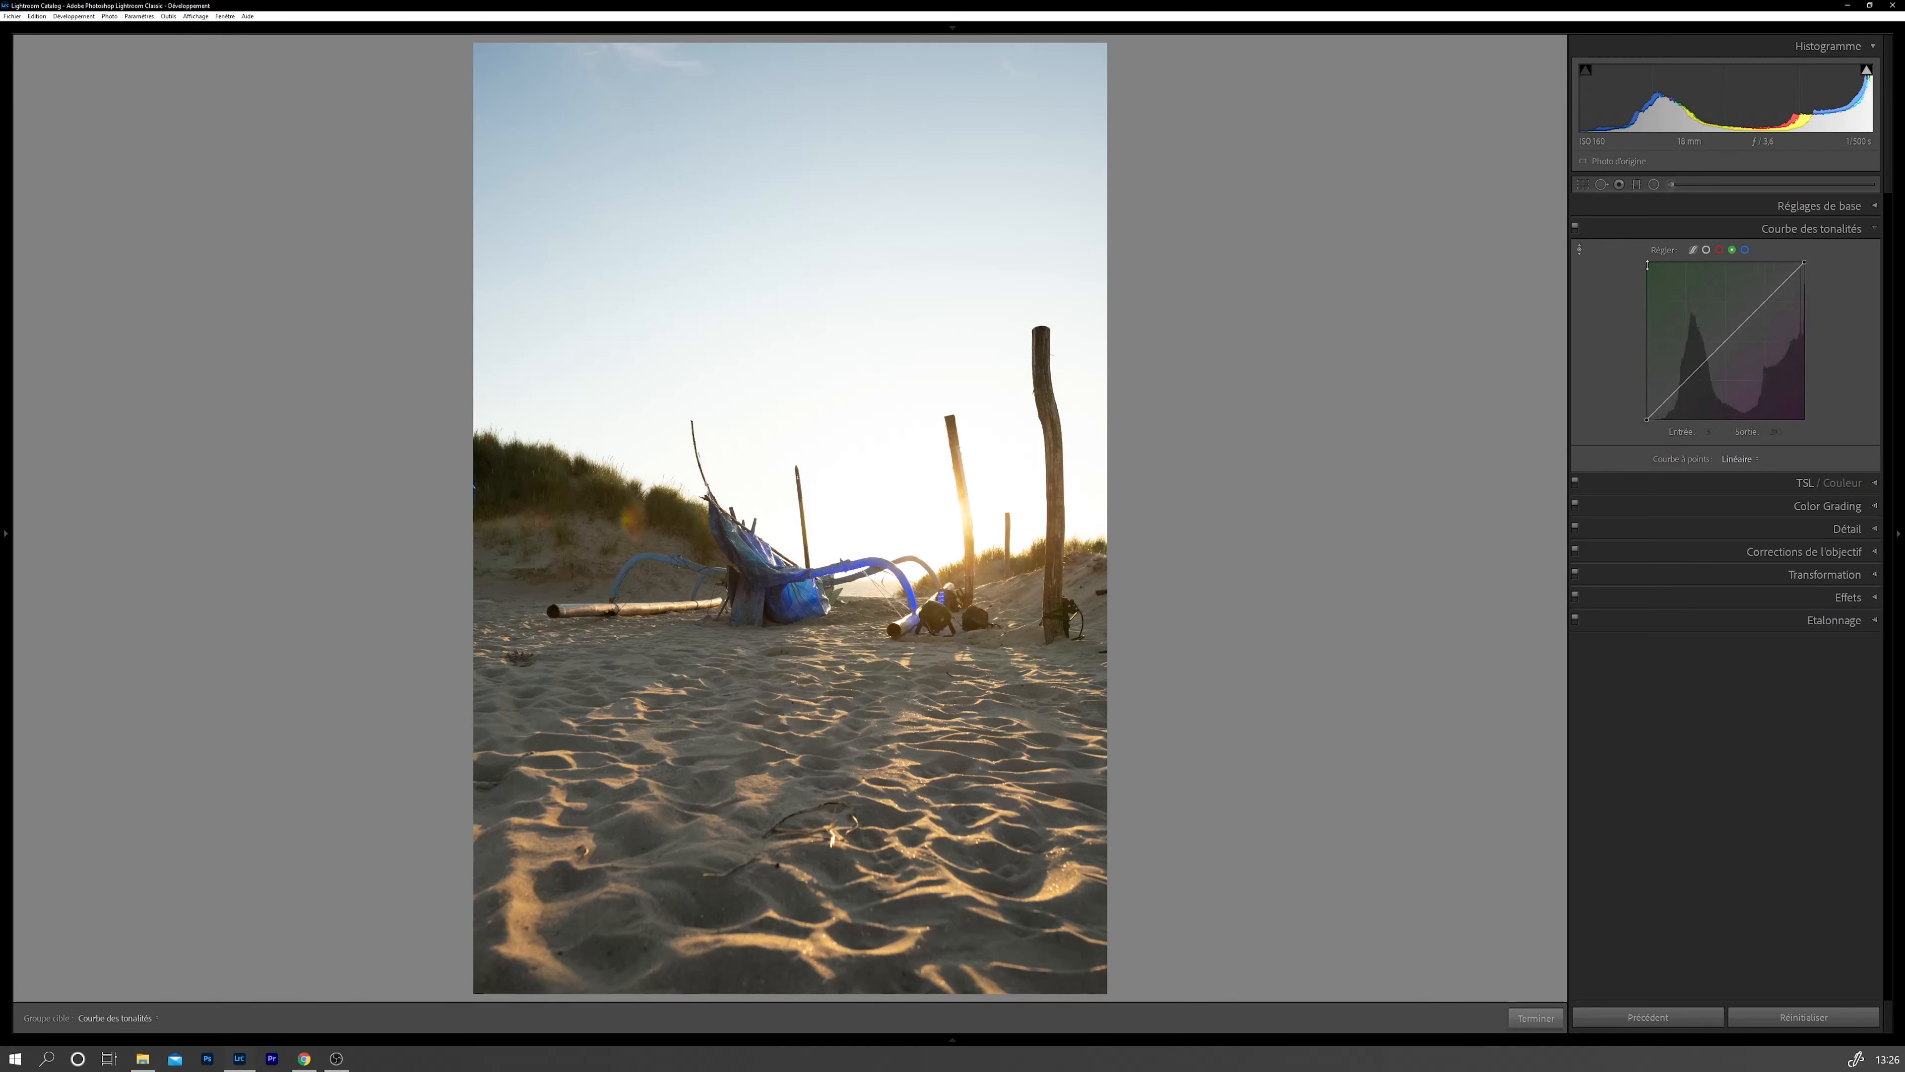
click(1580, 251)
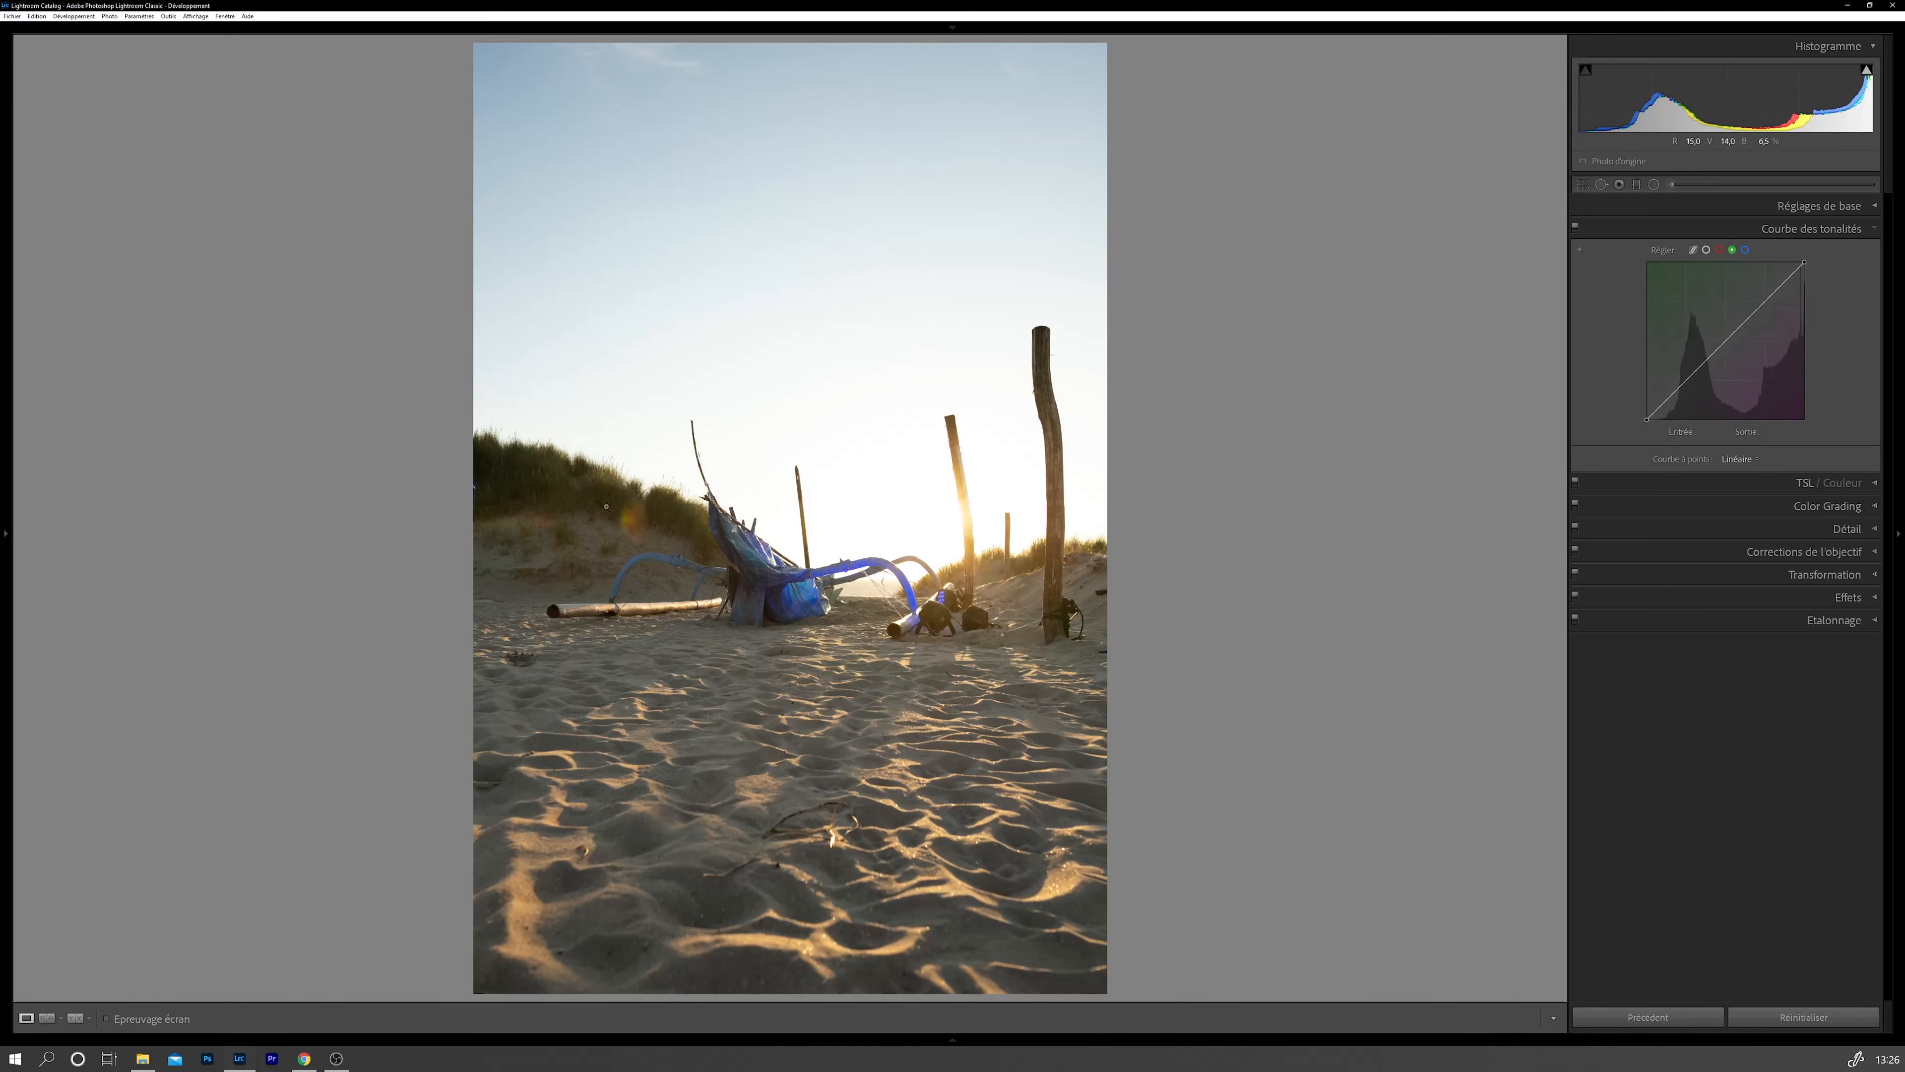
click(1579, 250)
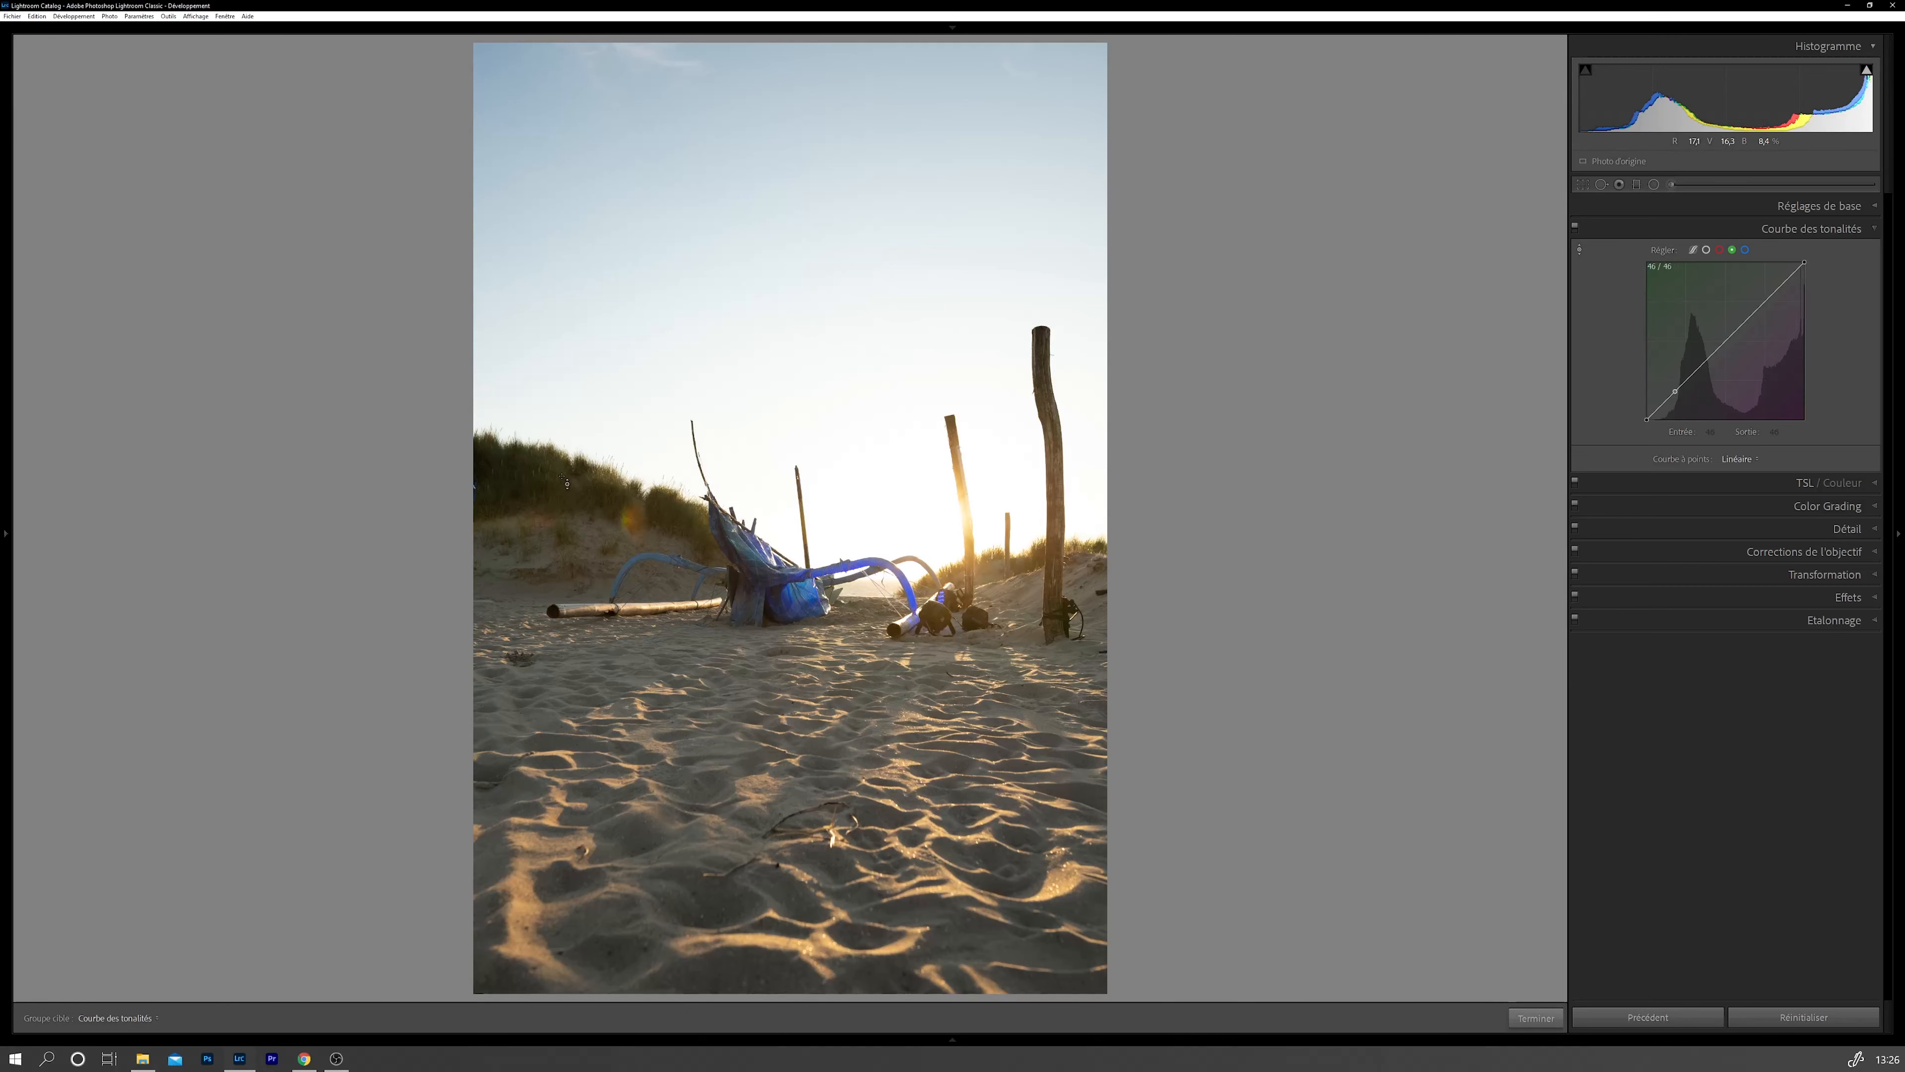
click(625, 514)
drag(625, 514, 624, 555)
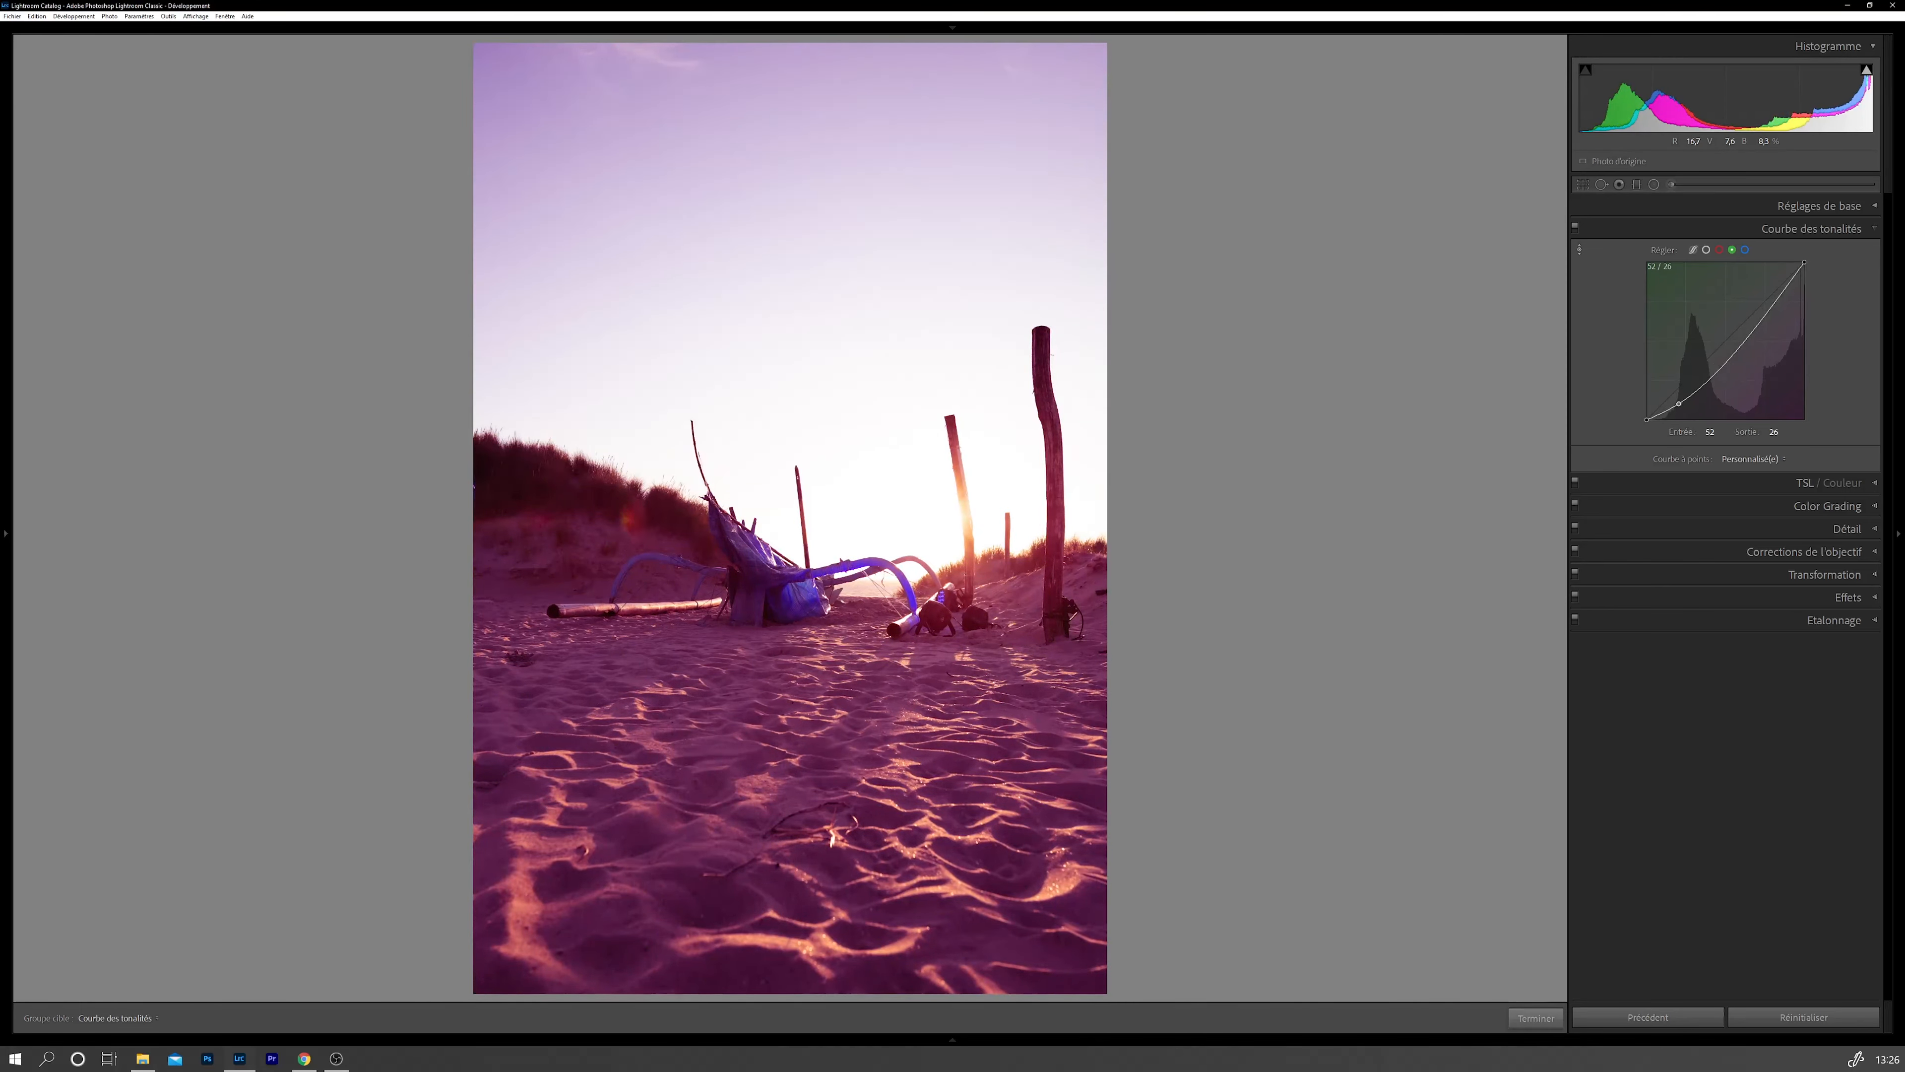
Step: With on-photo adjustment, raise the dune grass's green curve point to output 64, and reset the green channel's curve
drag(624, 555, 625, 495)
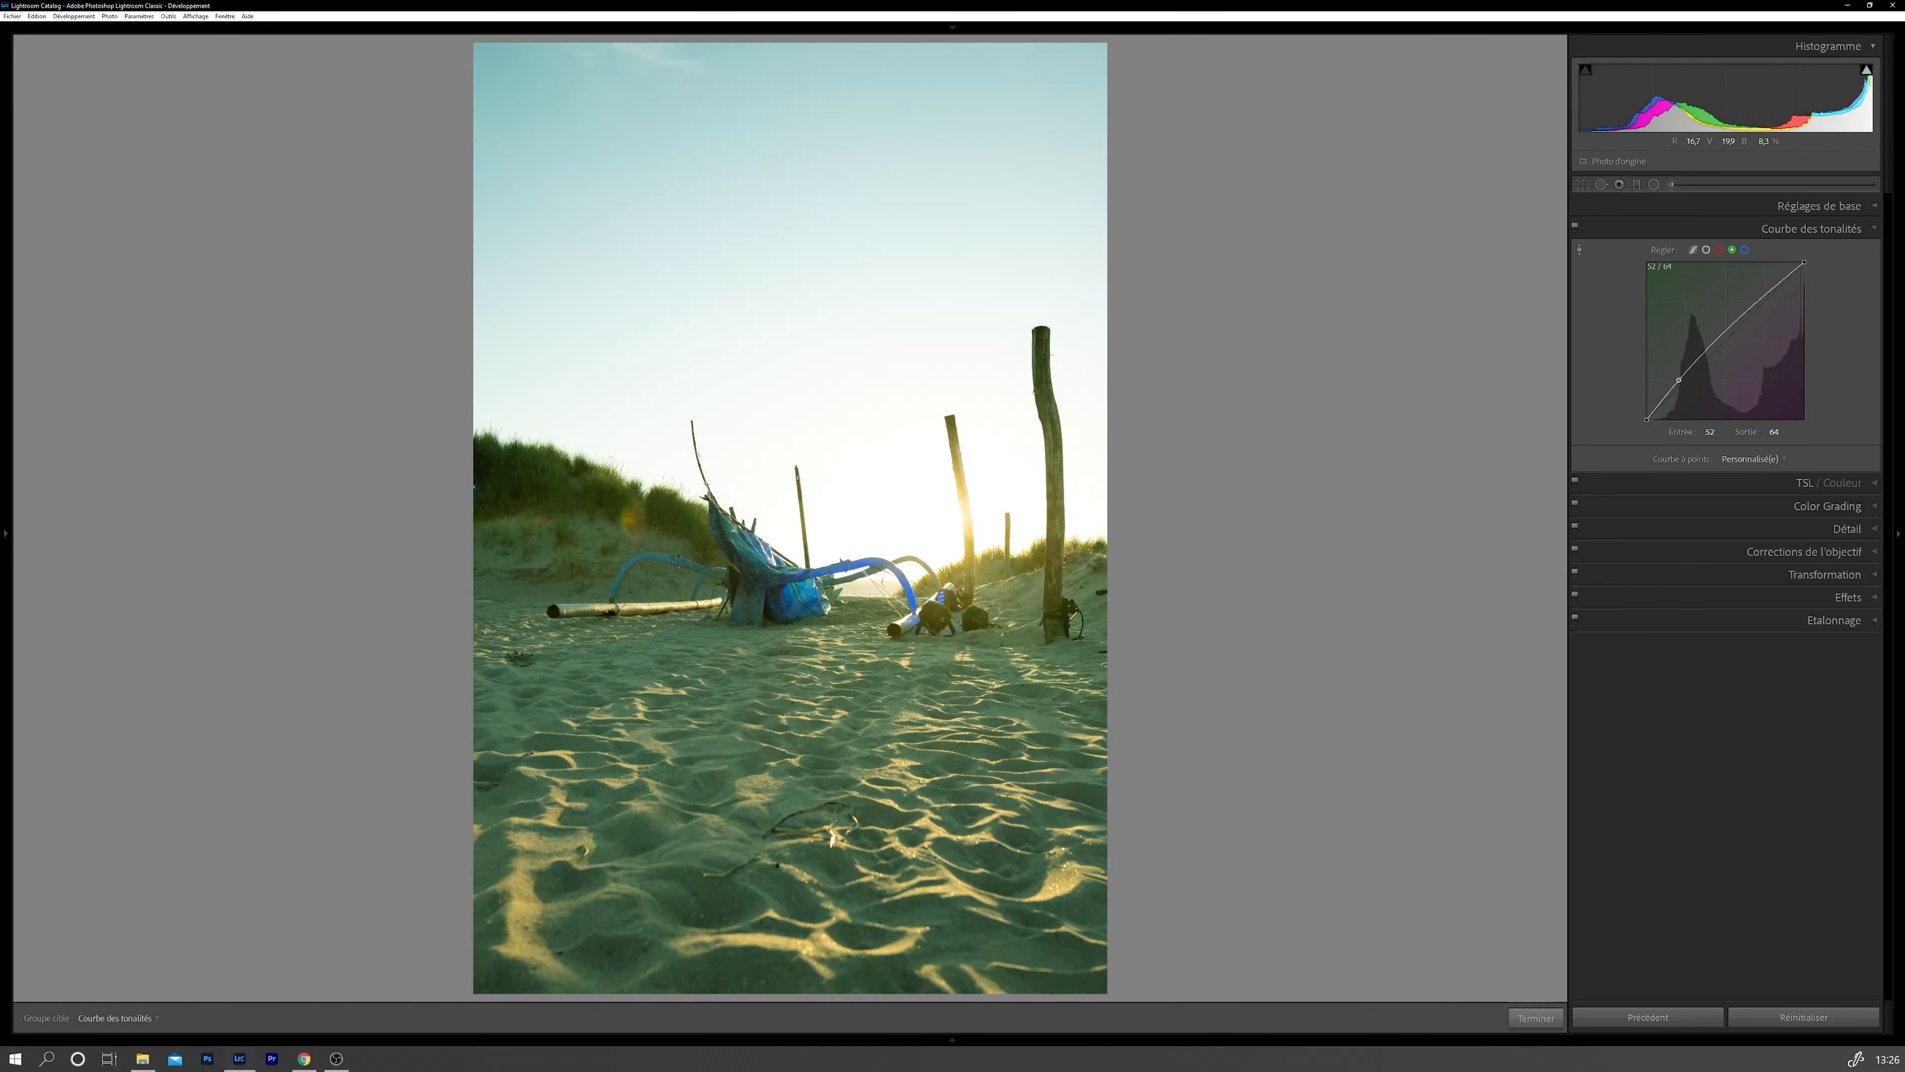
click(1581, 249)
right_click(1702, 355)
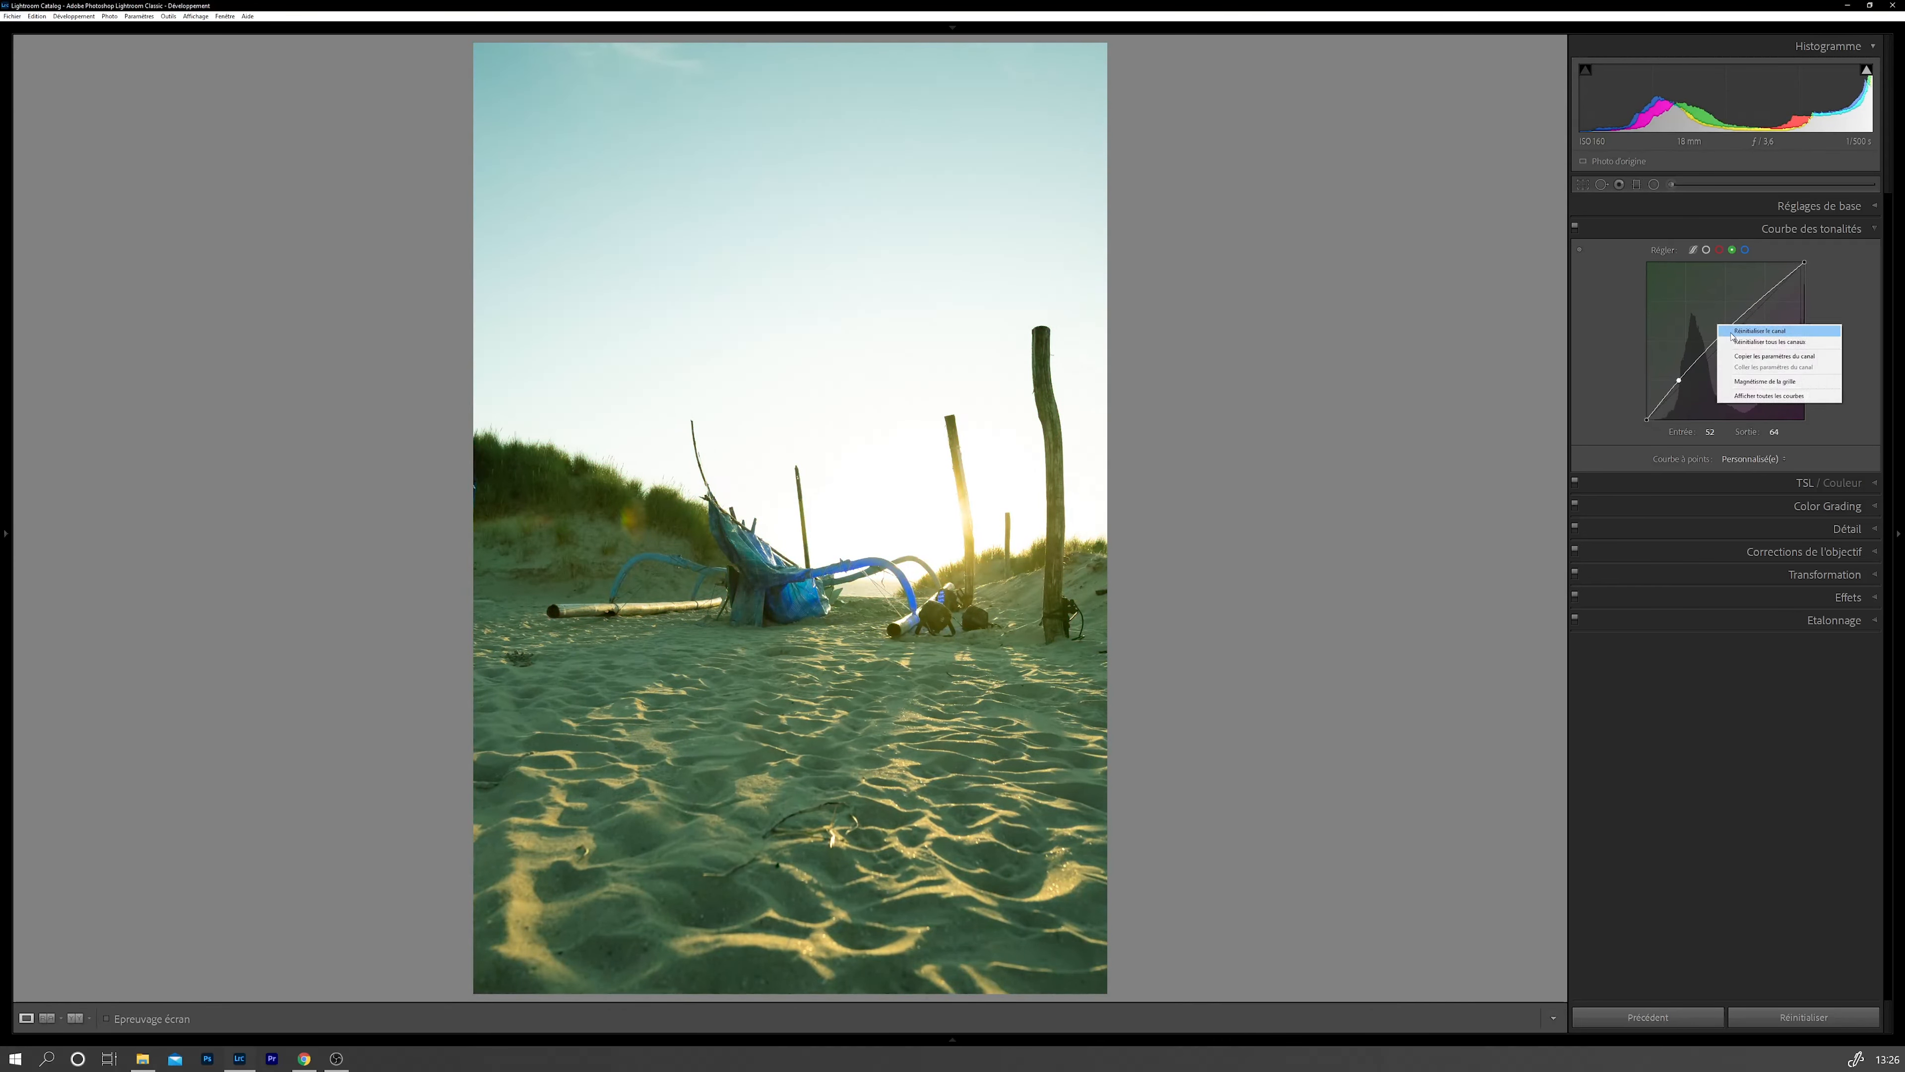
click(1739, 368)
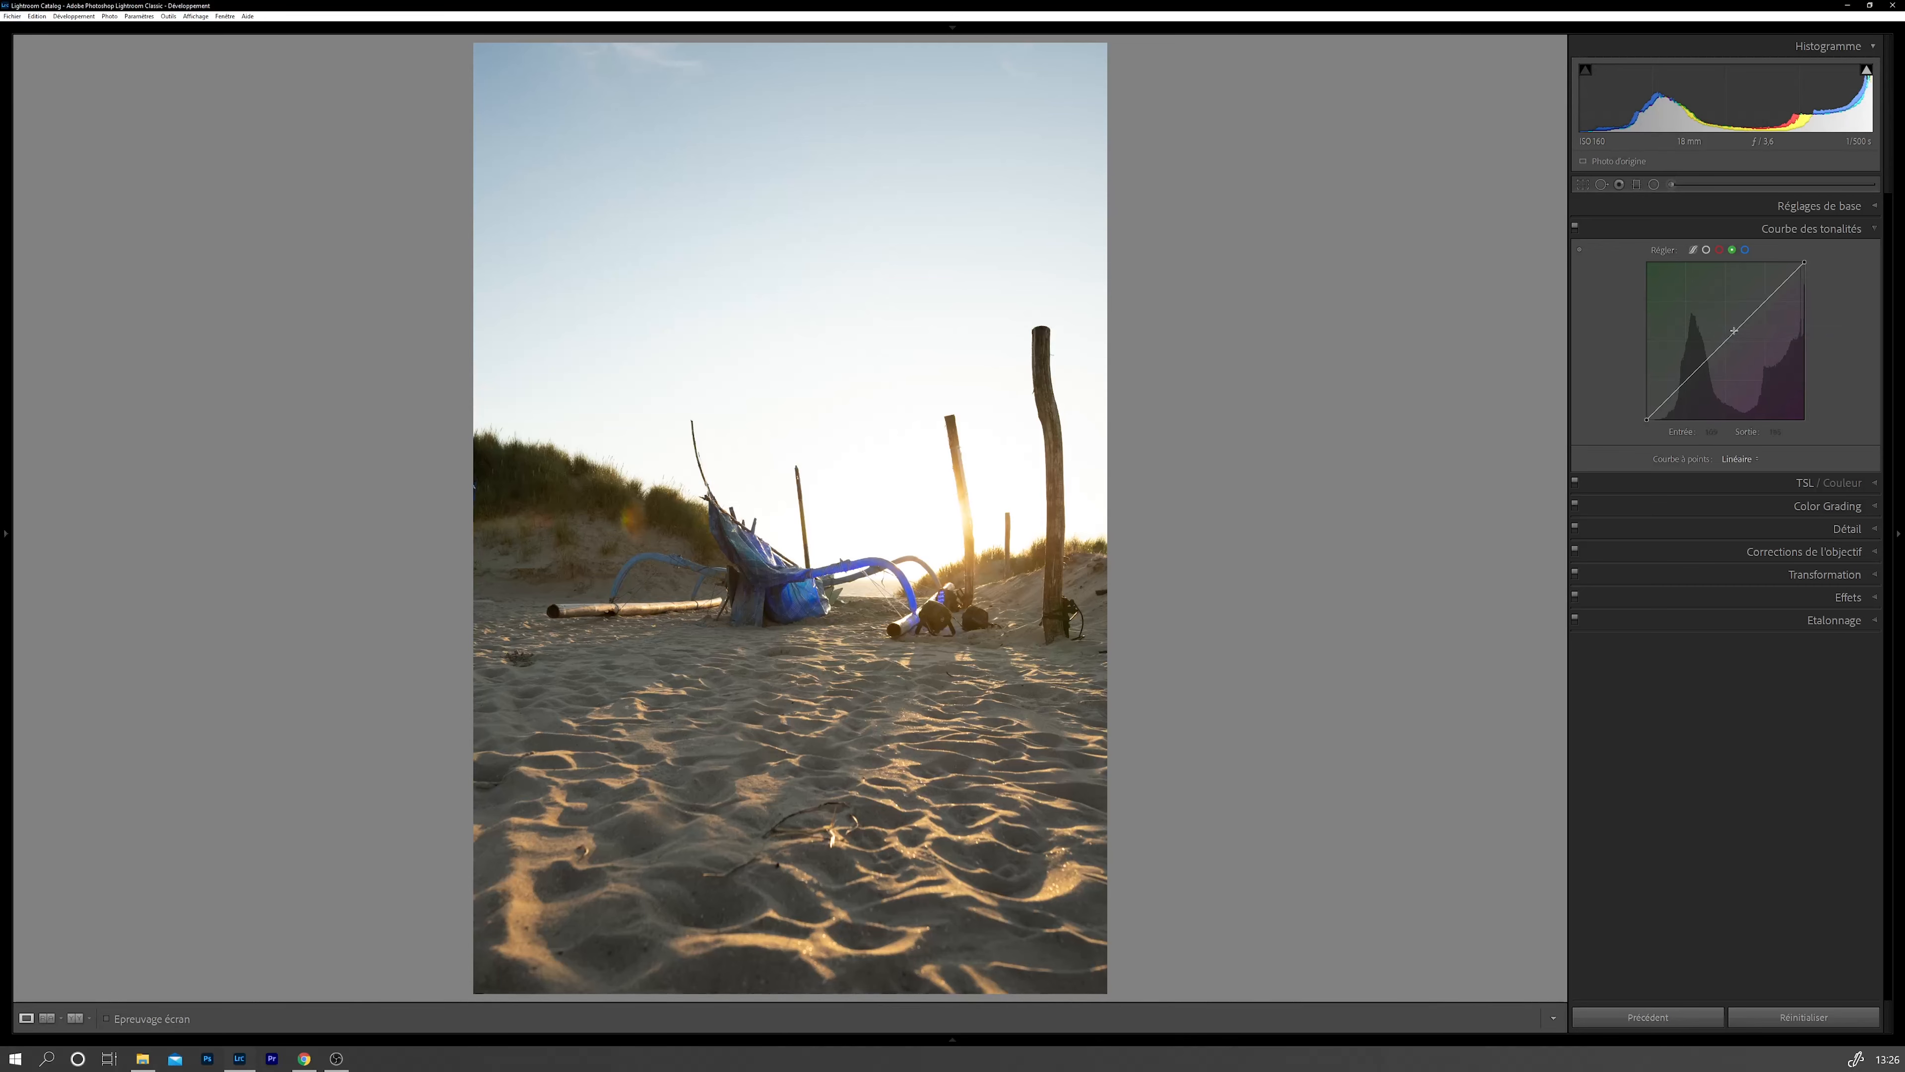
click(1580, 251)
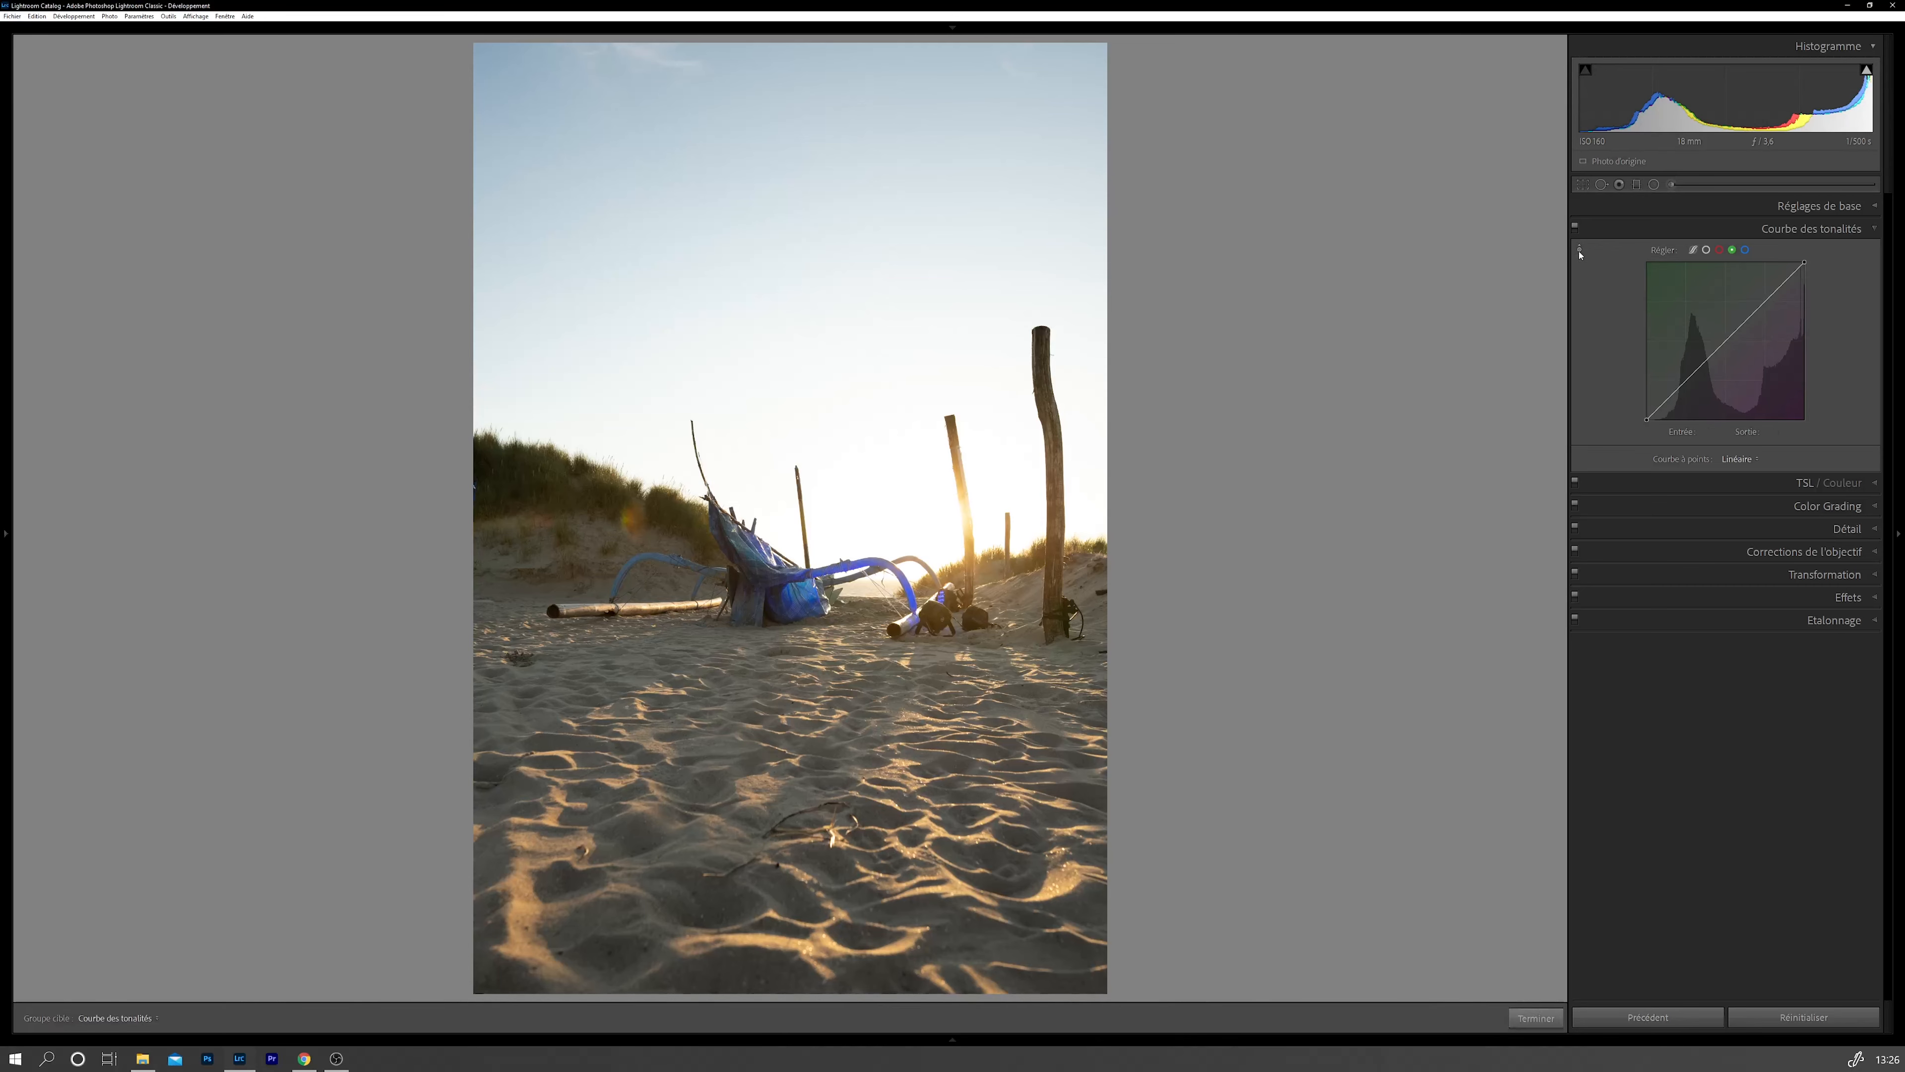
click(1802, 229)
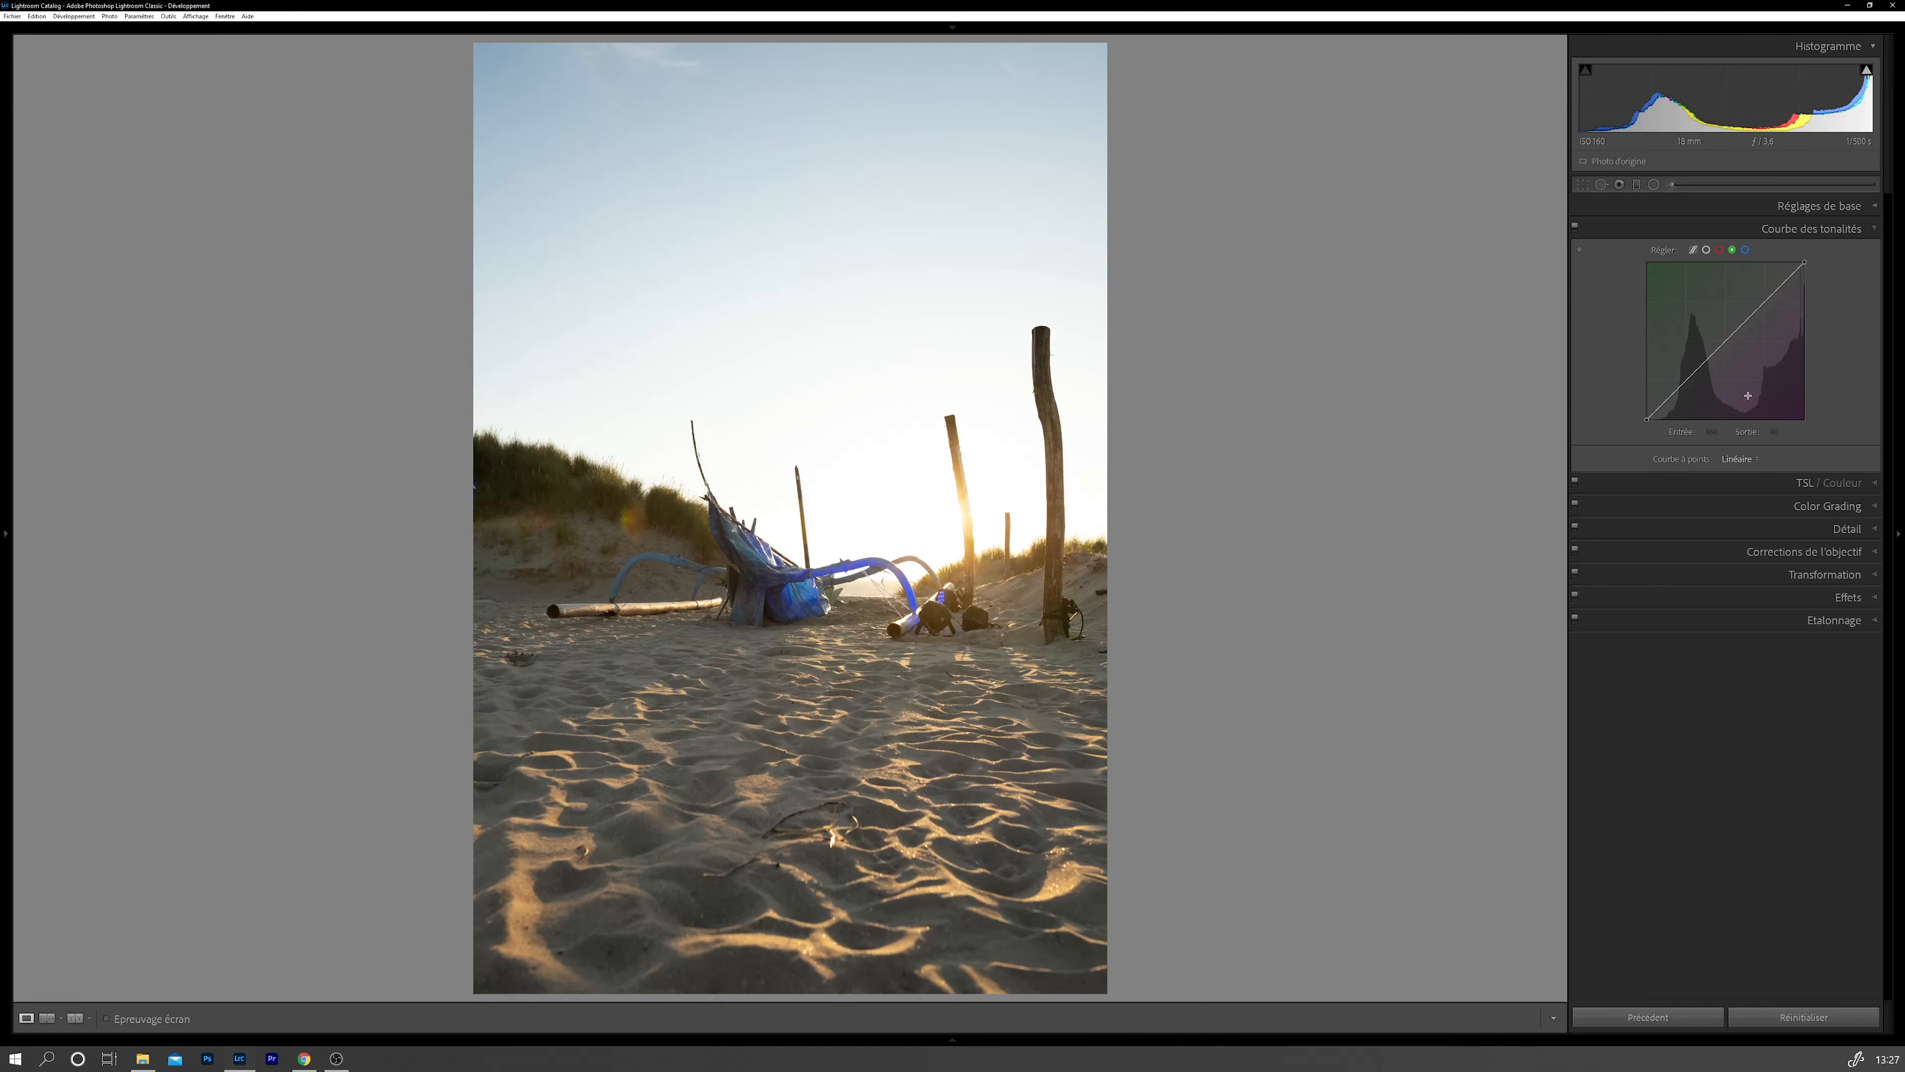
Step: Set the basic Exposition adjustment to −0,39
click(1826, 213)
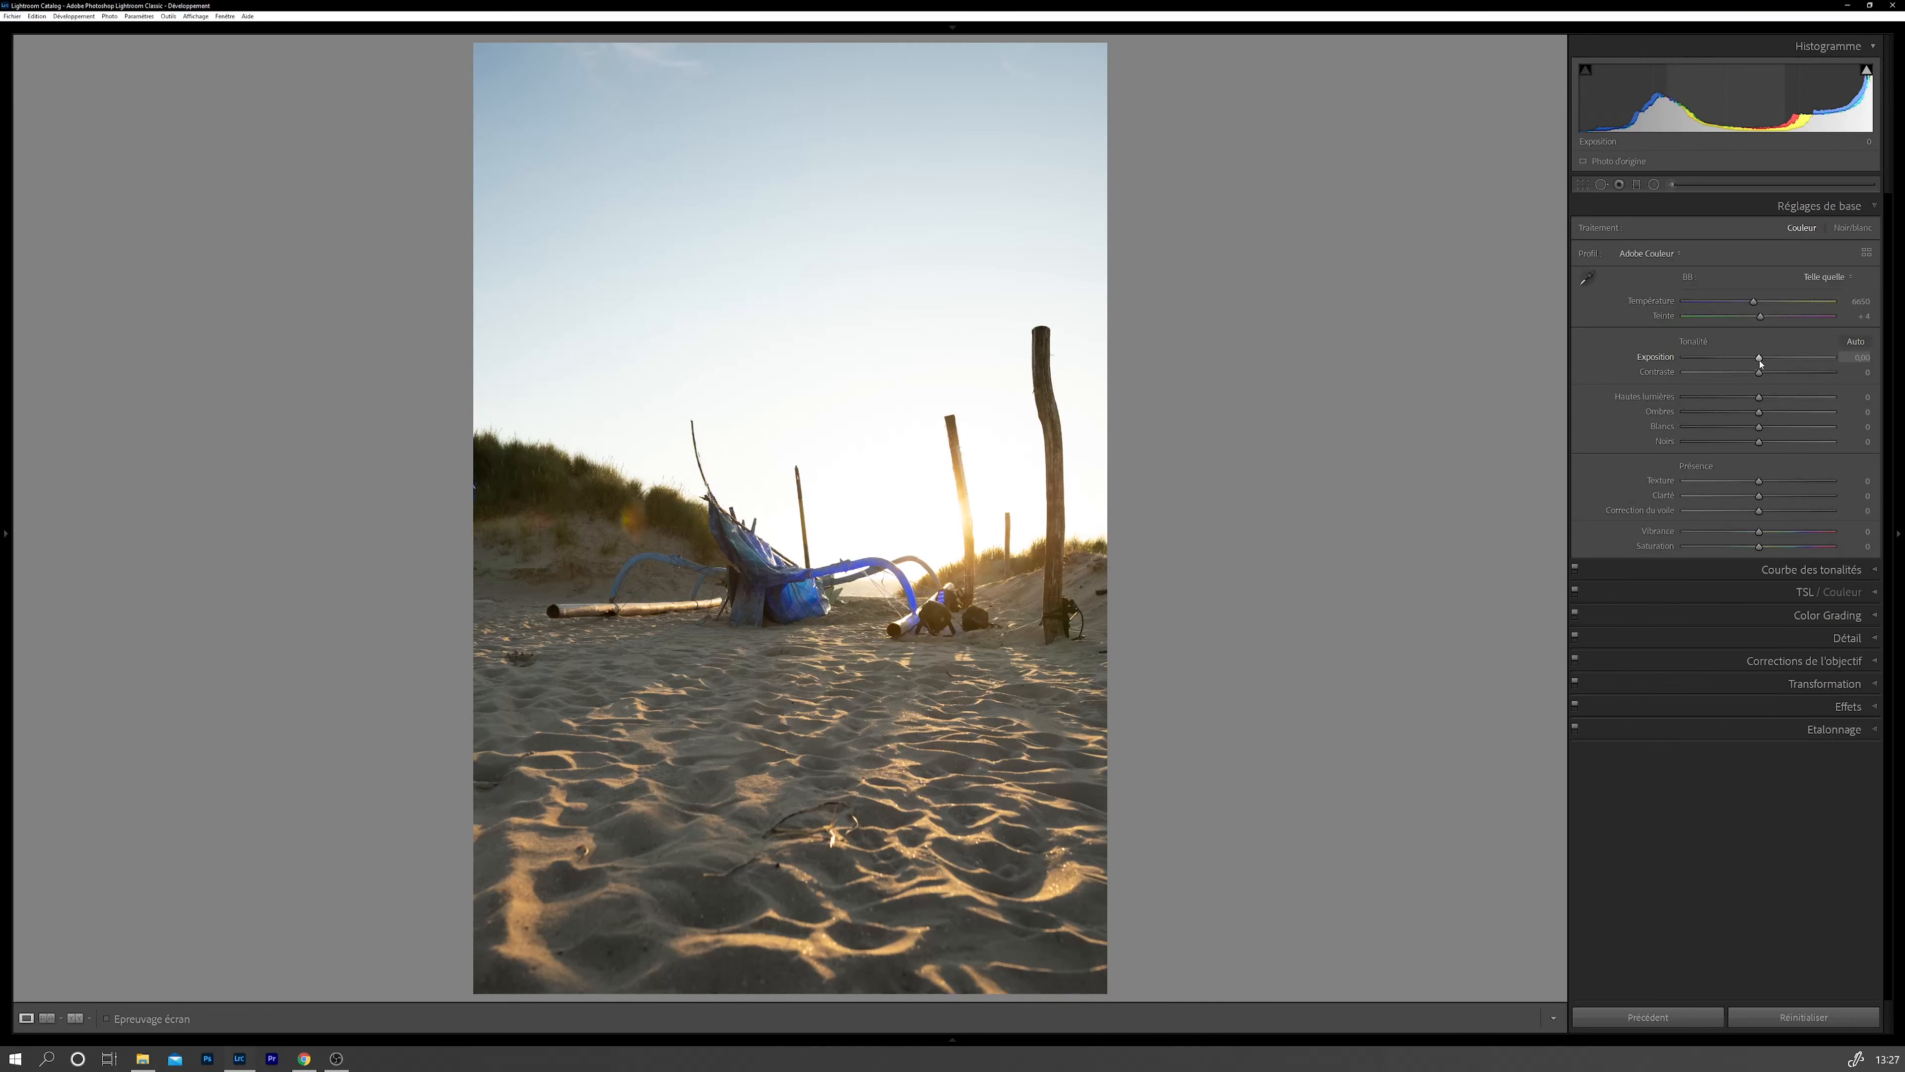
drag(1763, 361, 1756, 357)
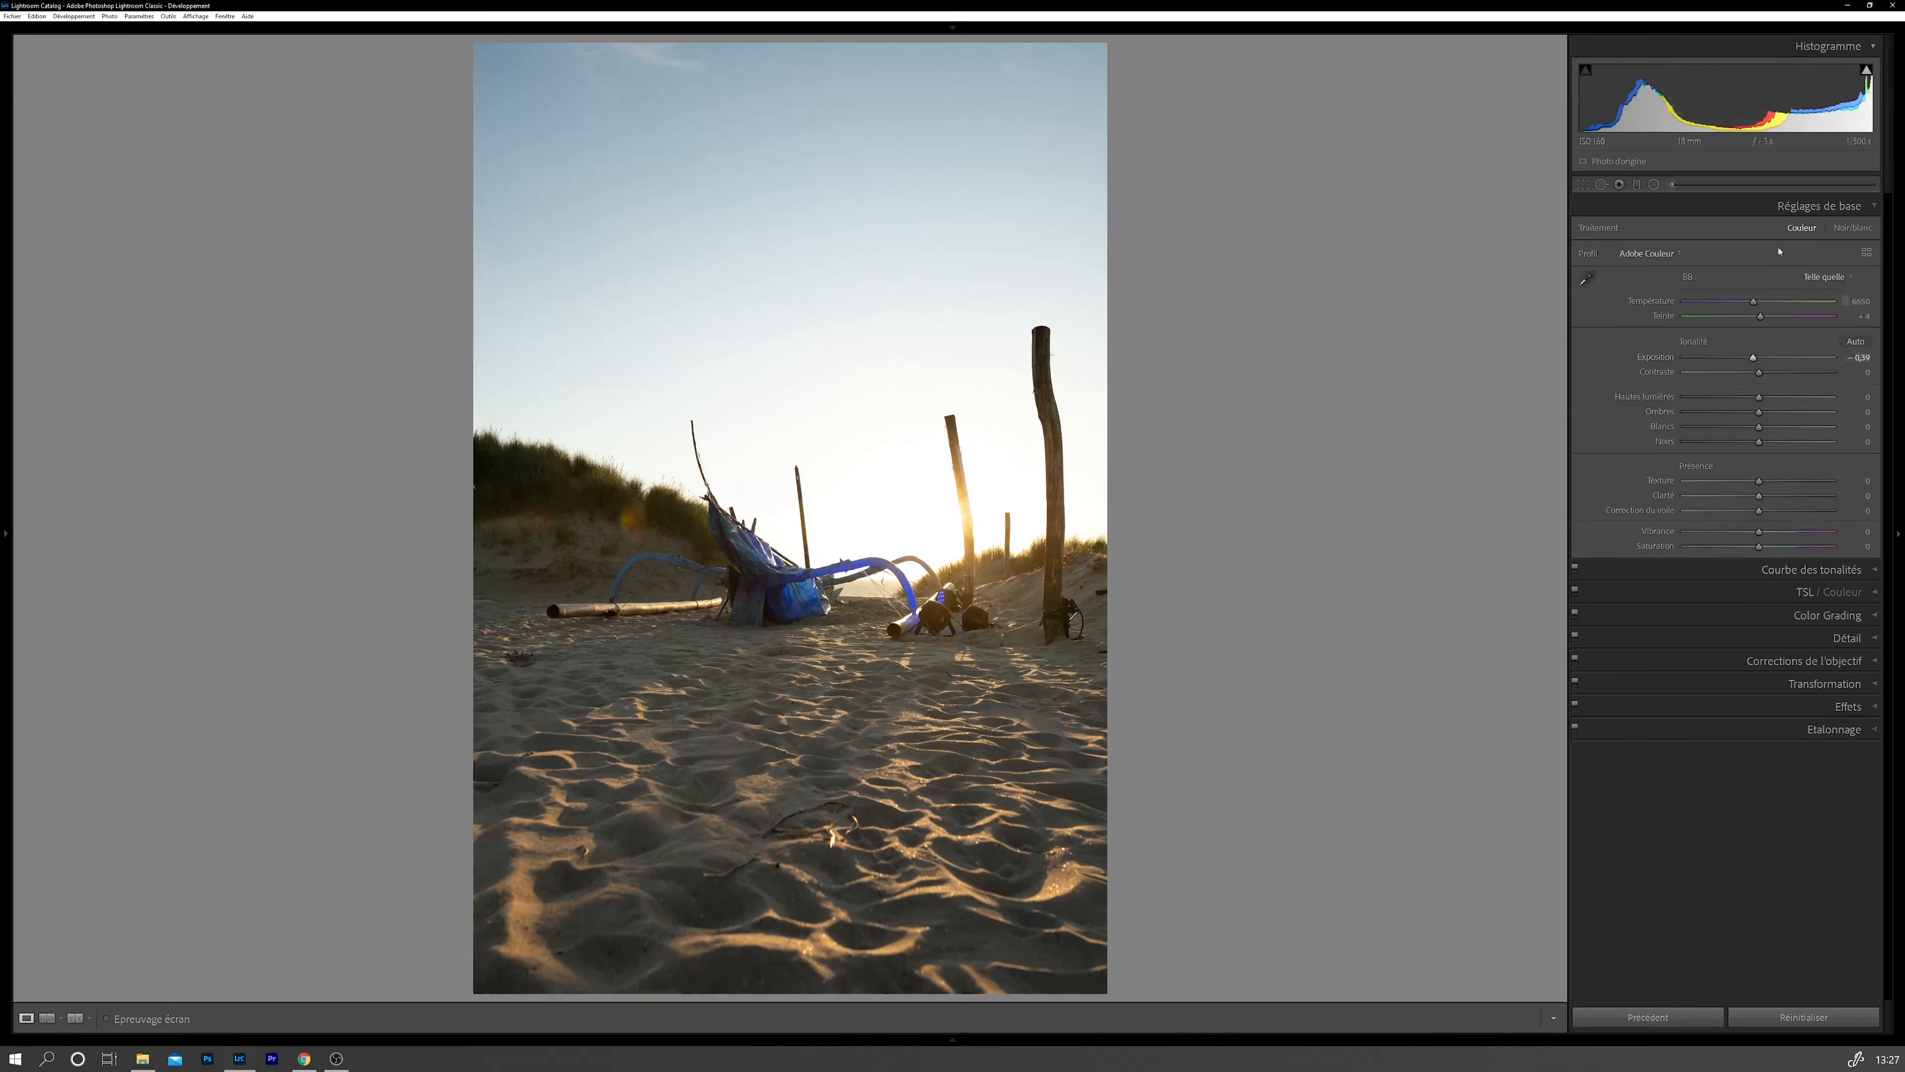
click(1789, 215)
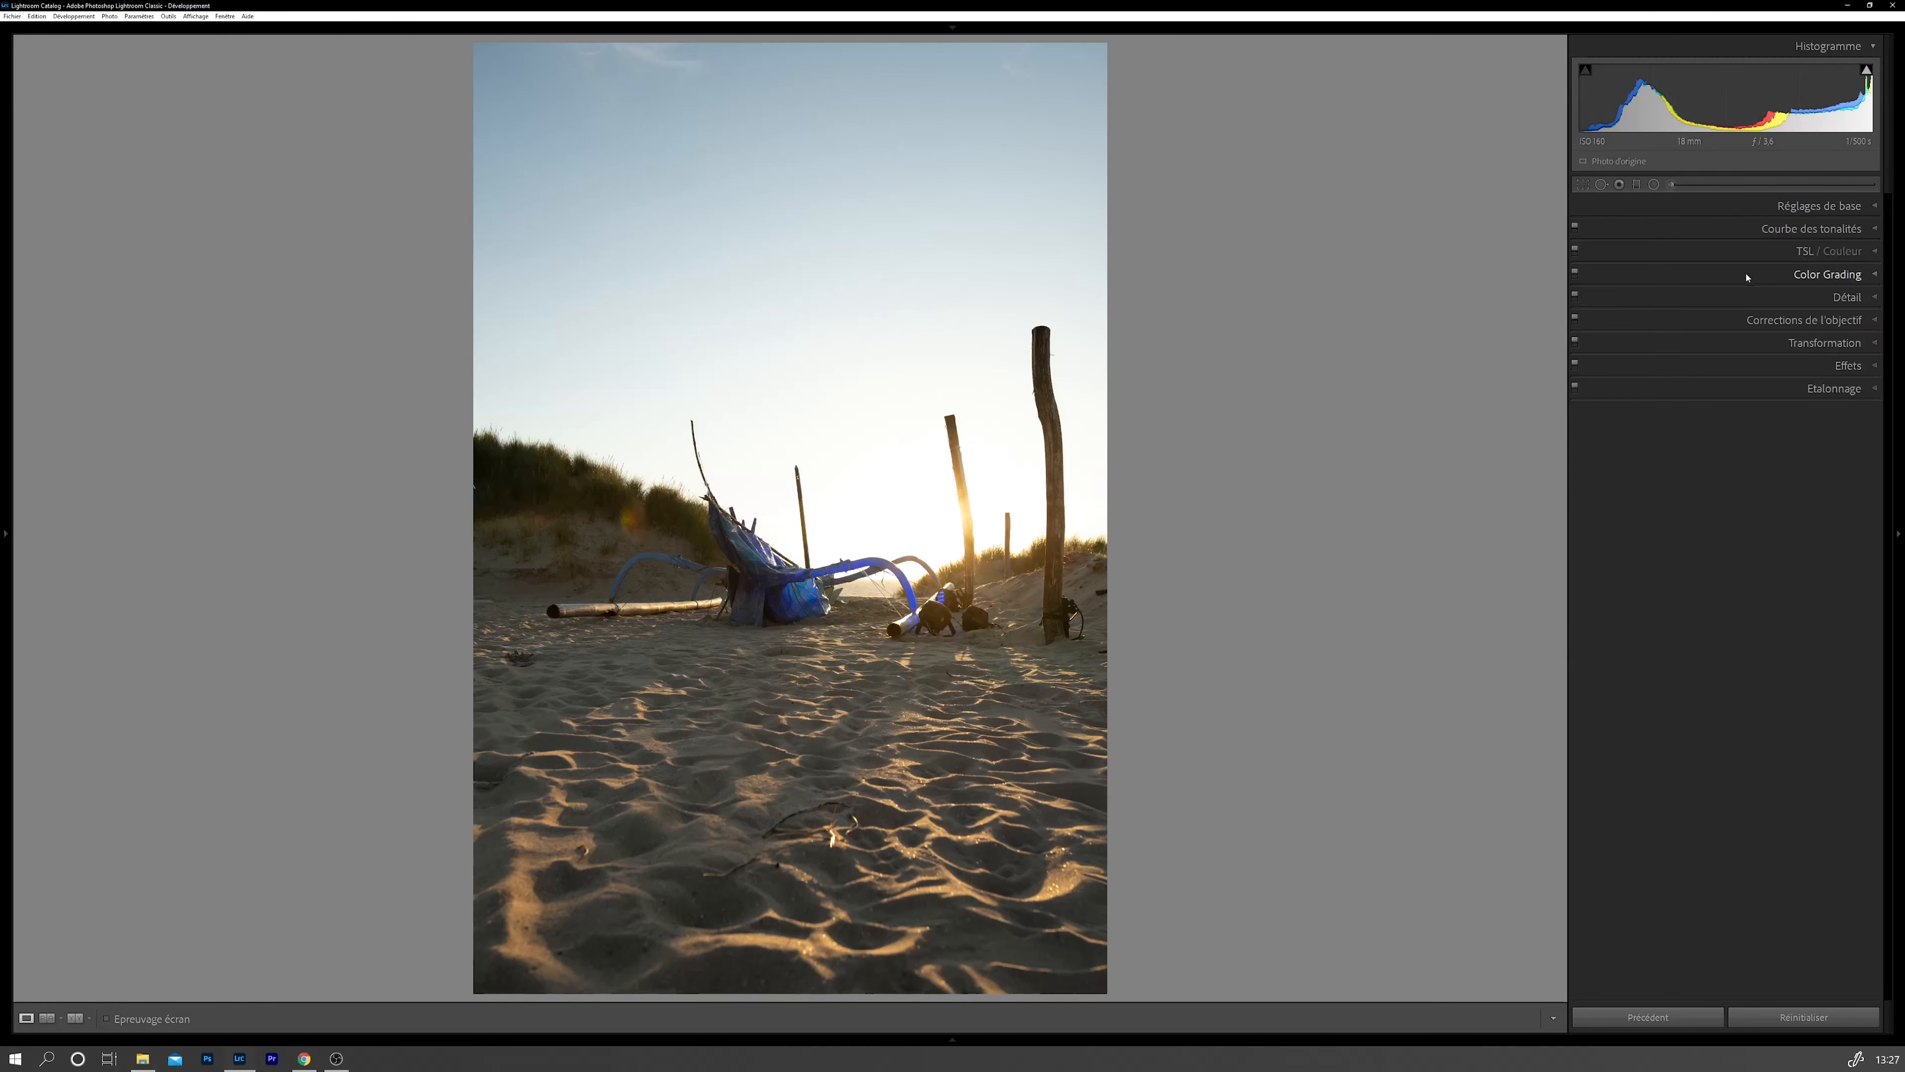
Step: On the RGB point curve, add a shadow anchor point and lower the highlights to input 191, output 162
click(1788, 231)
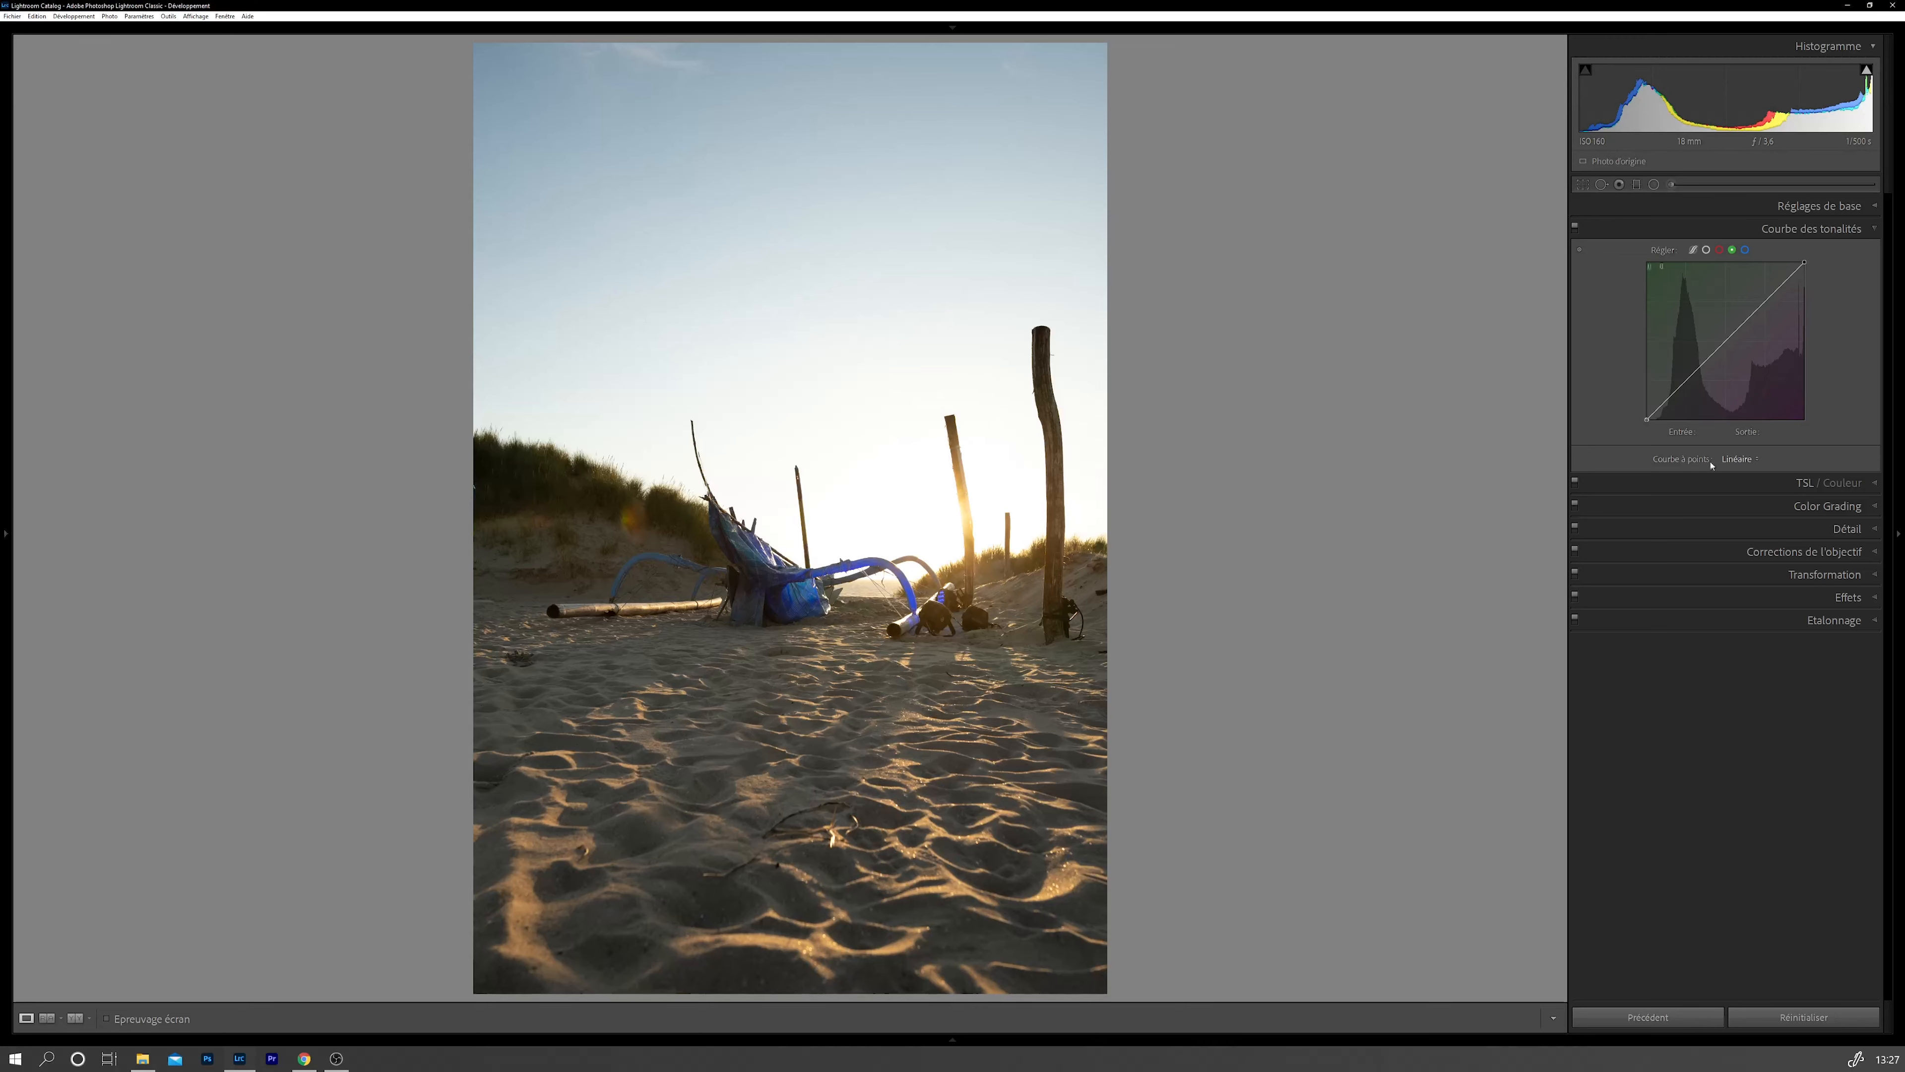
click(1706, 250)
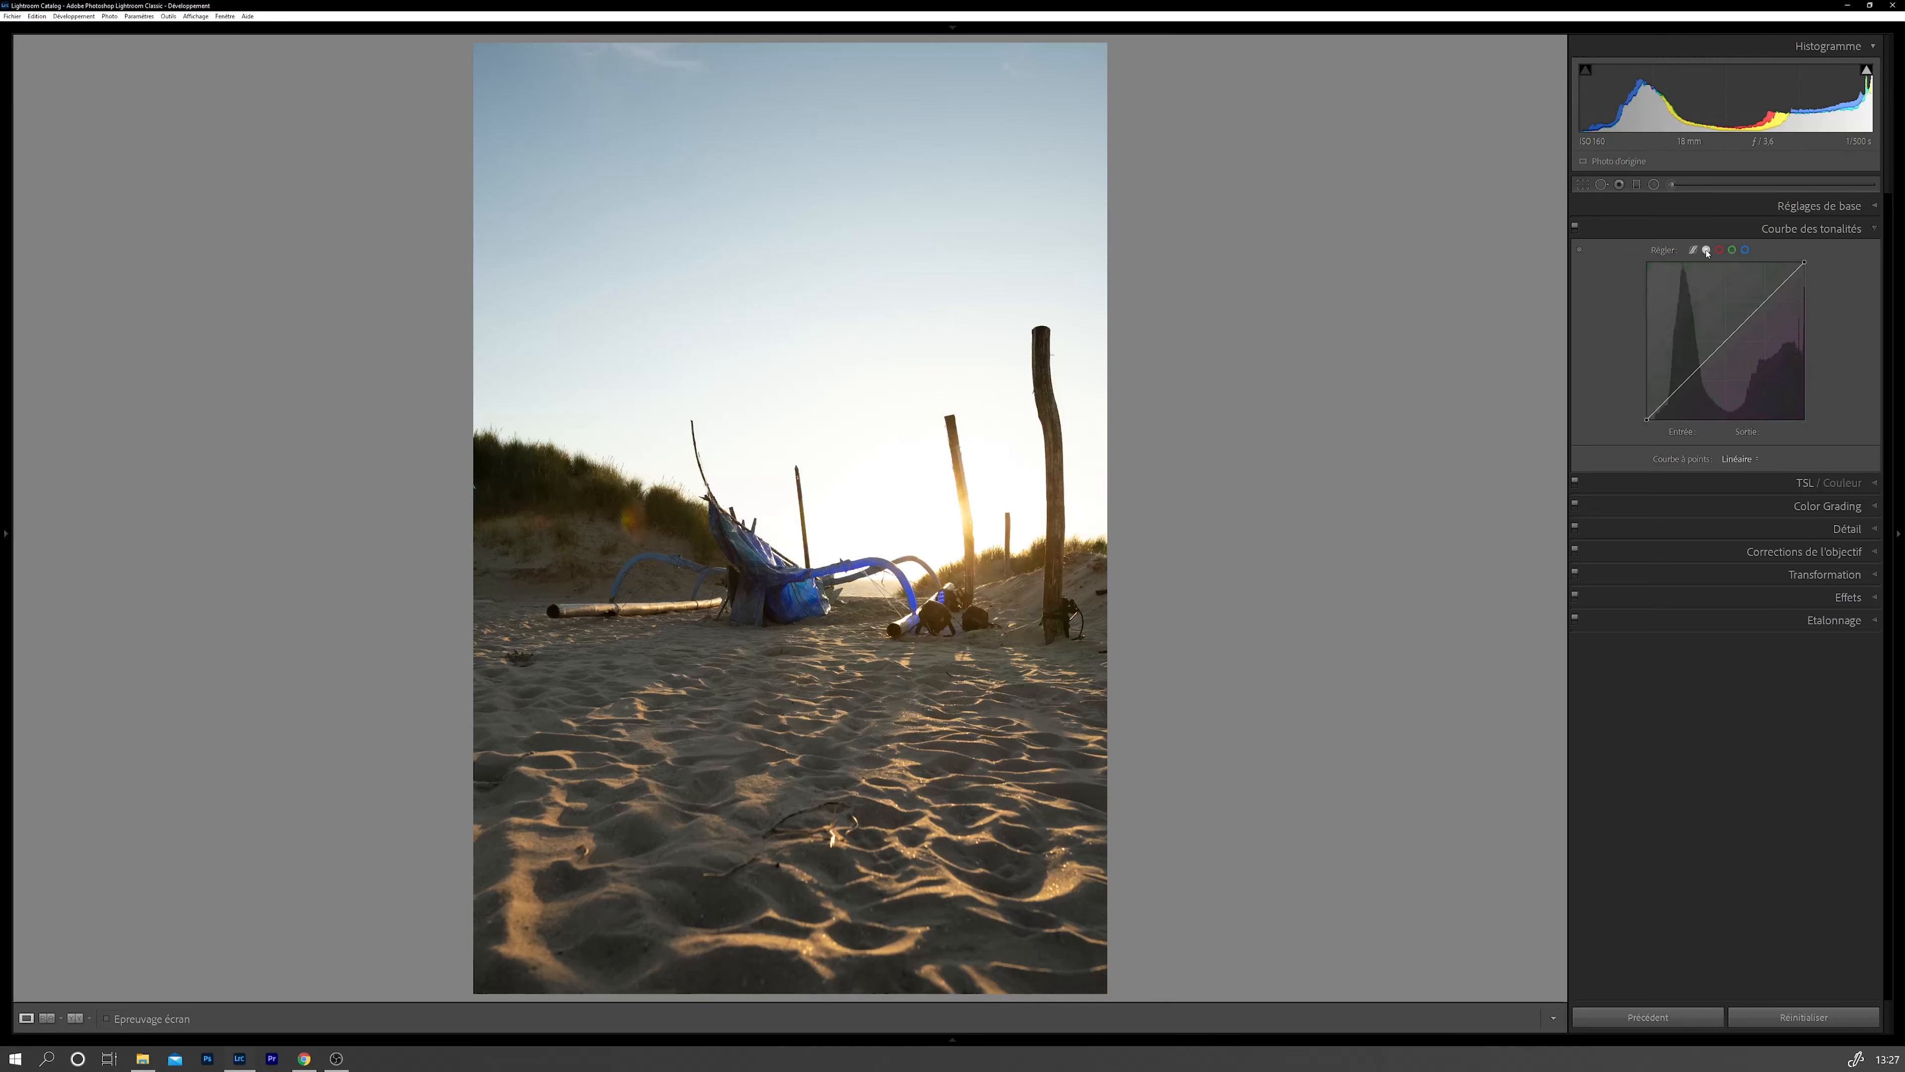
drag(1665, 402, 1766, 322)
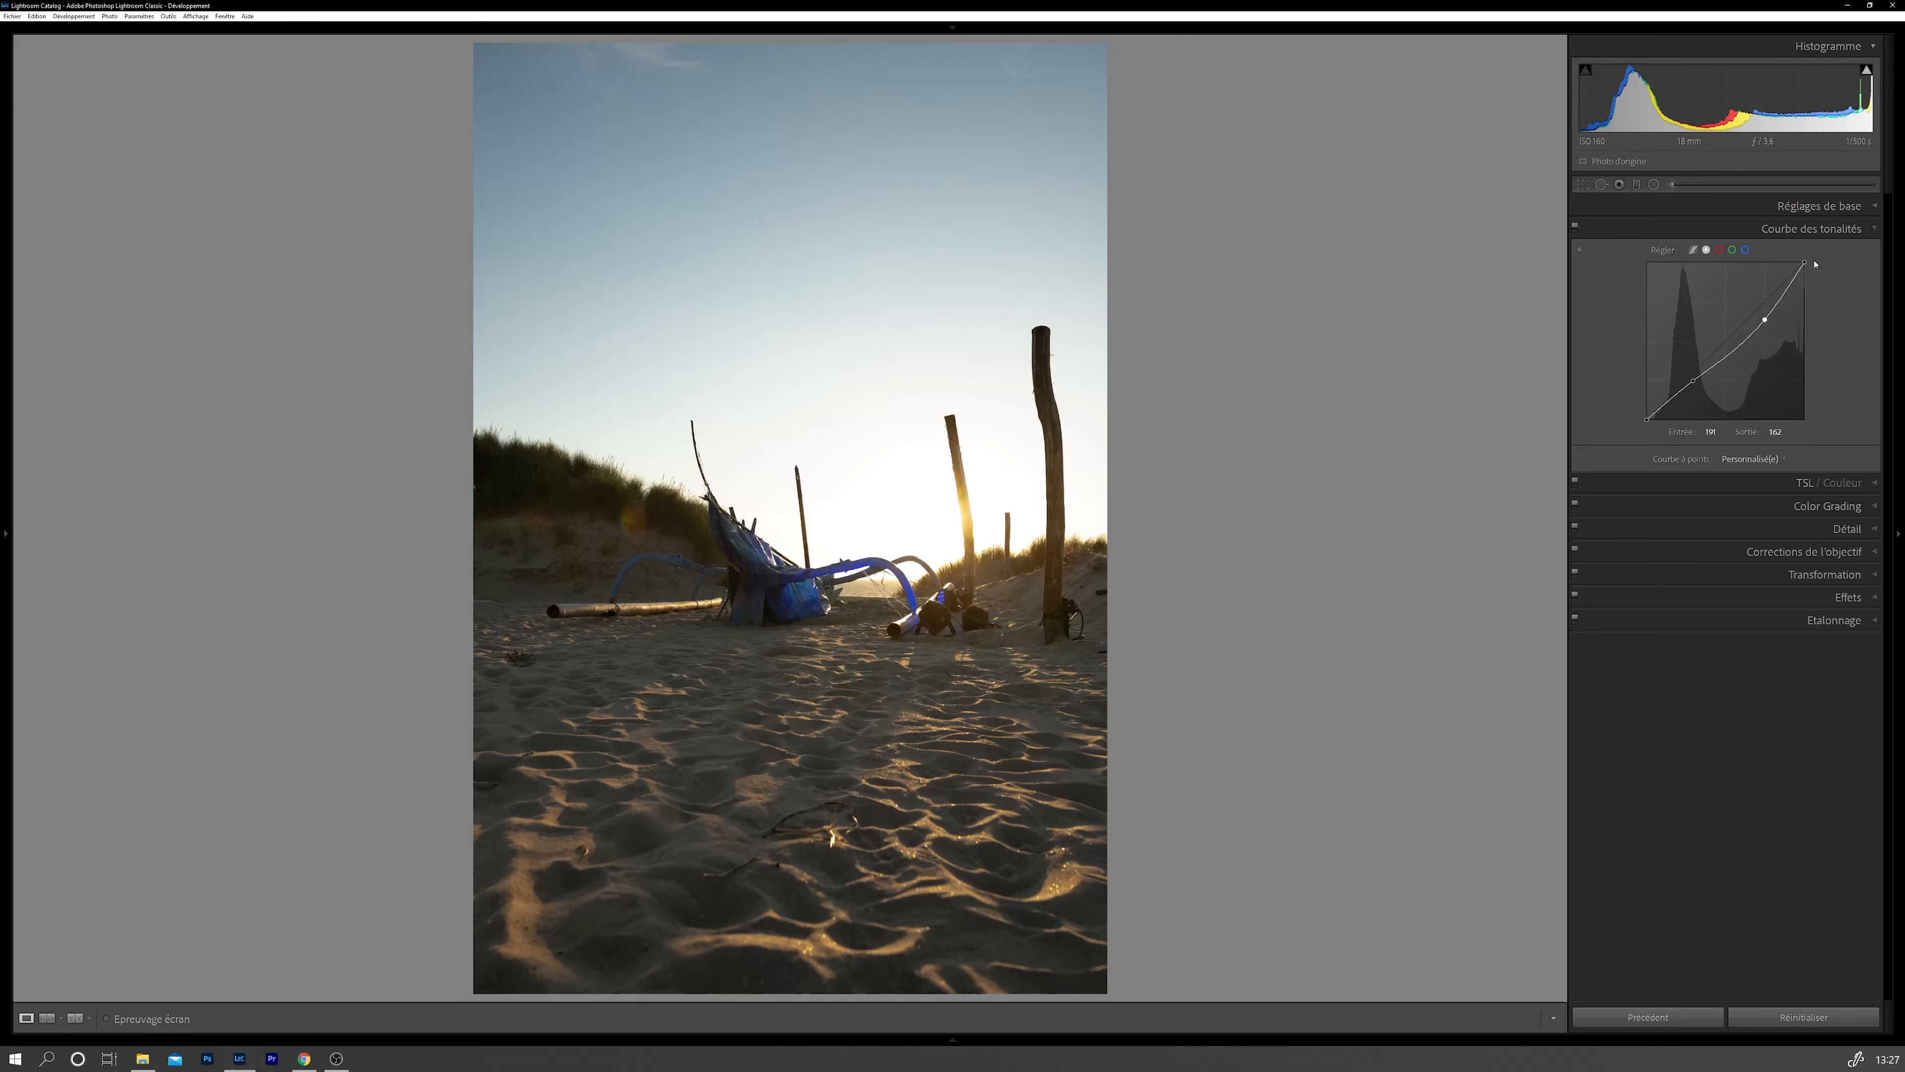
Step: Set the basic Contraste adjustment to +31
click(1819, 206)
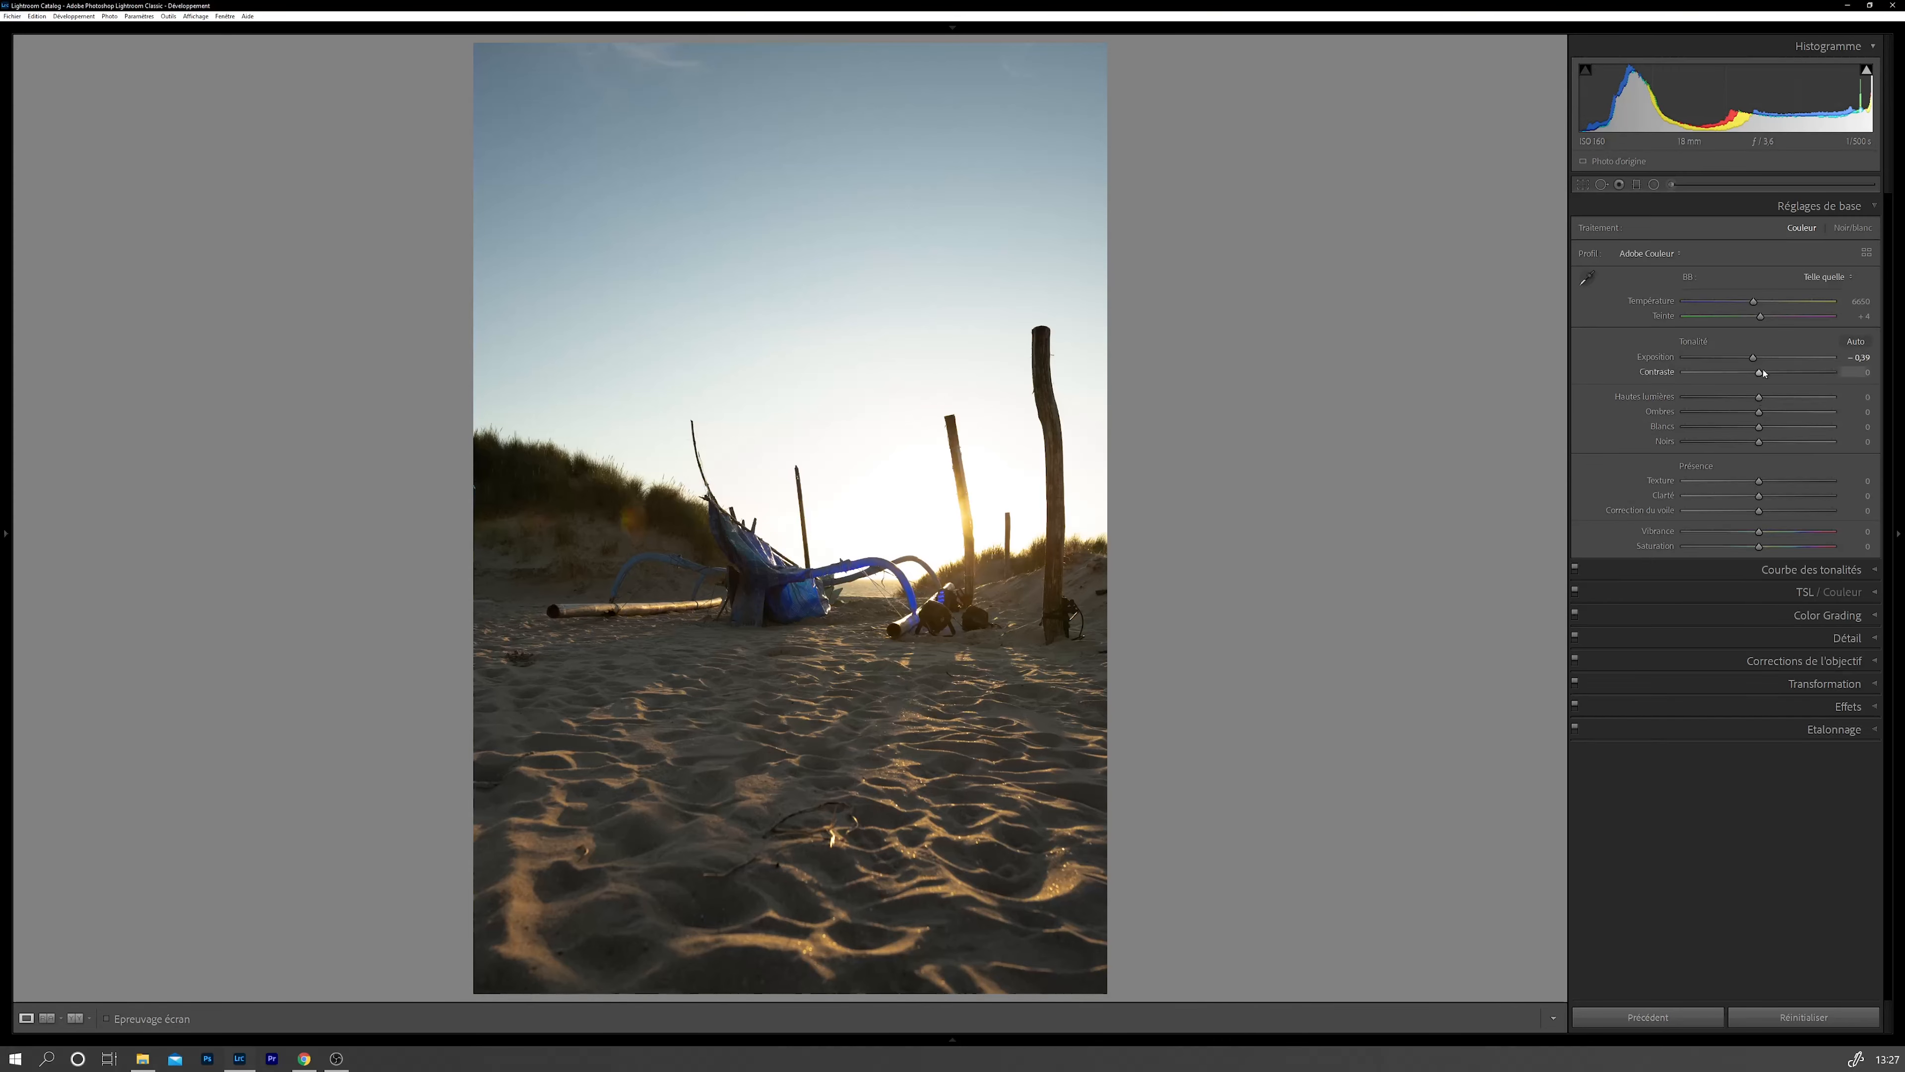
drag(1762, 374, 1782, 372)
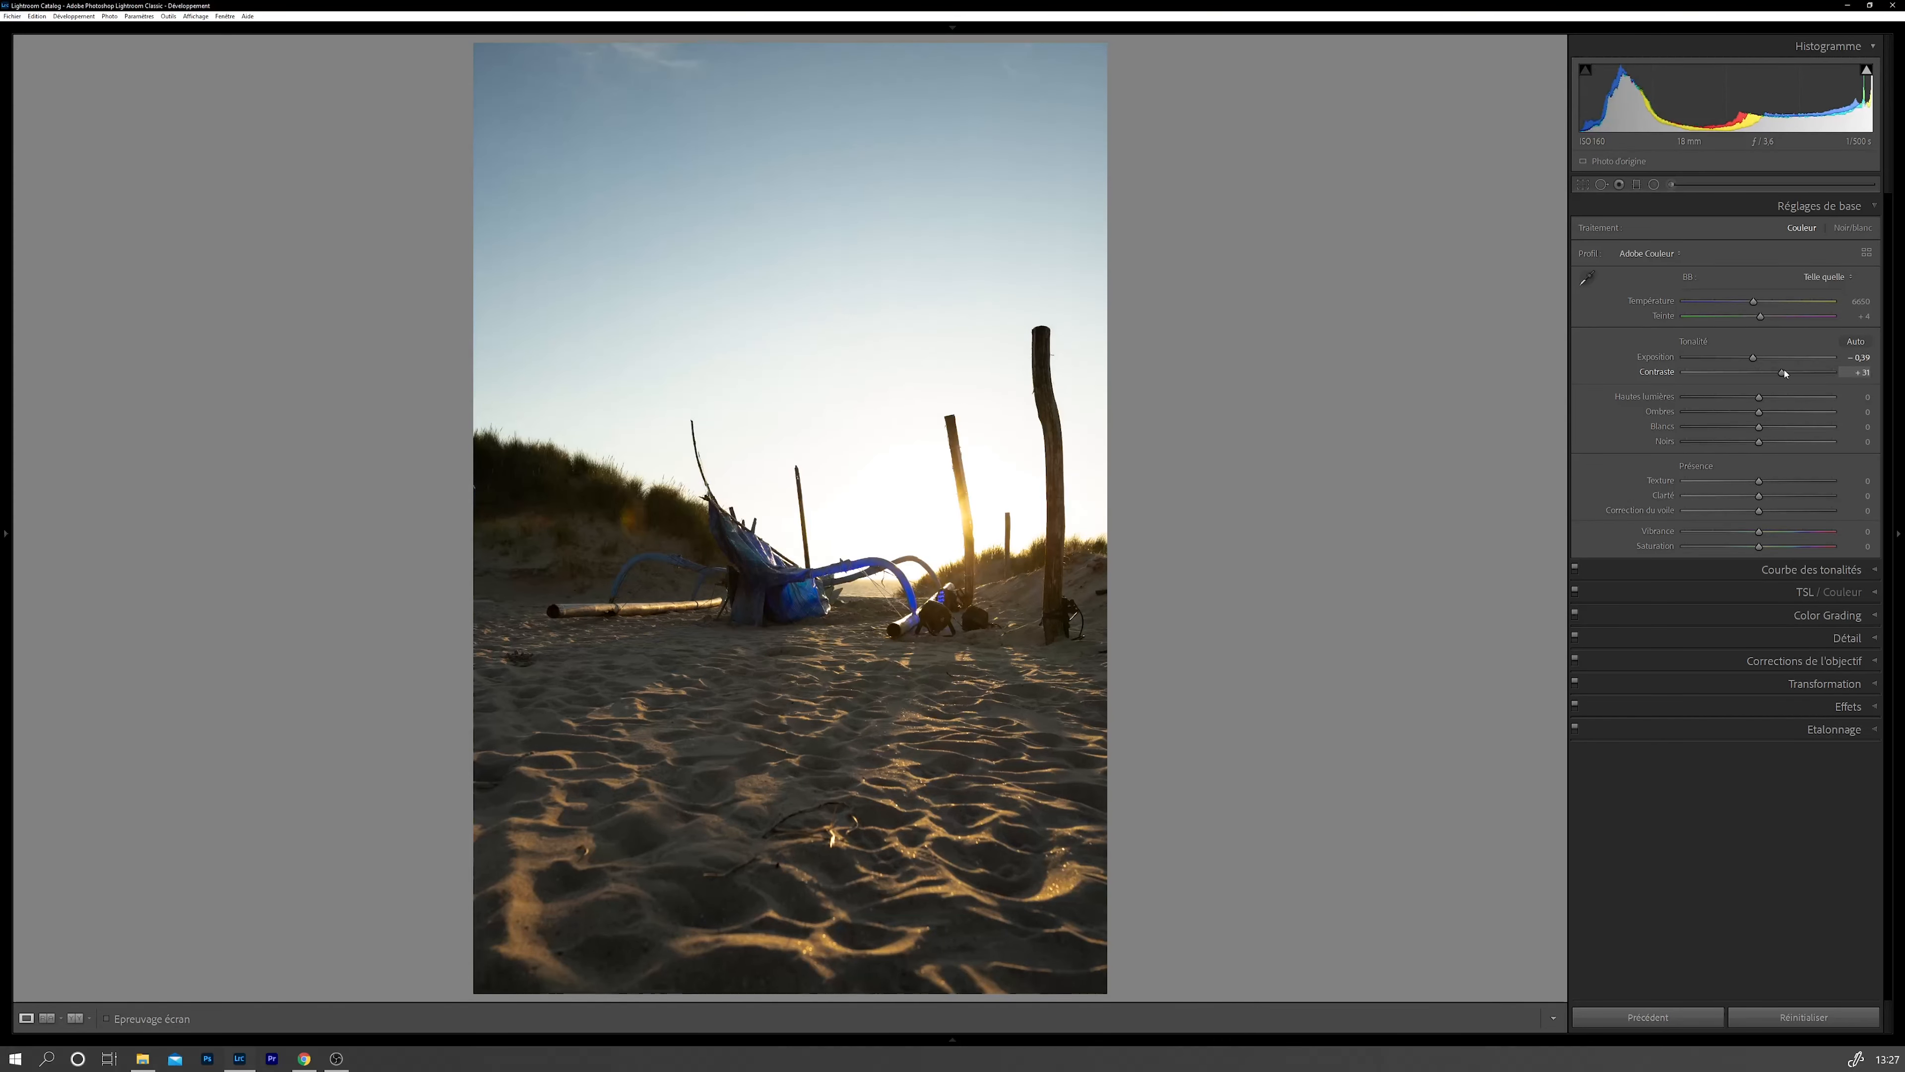
click(1800, 205)
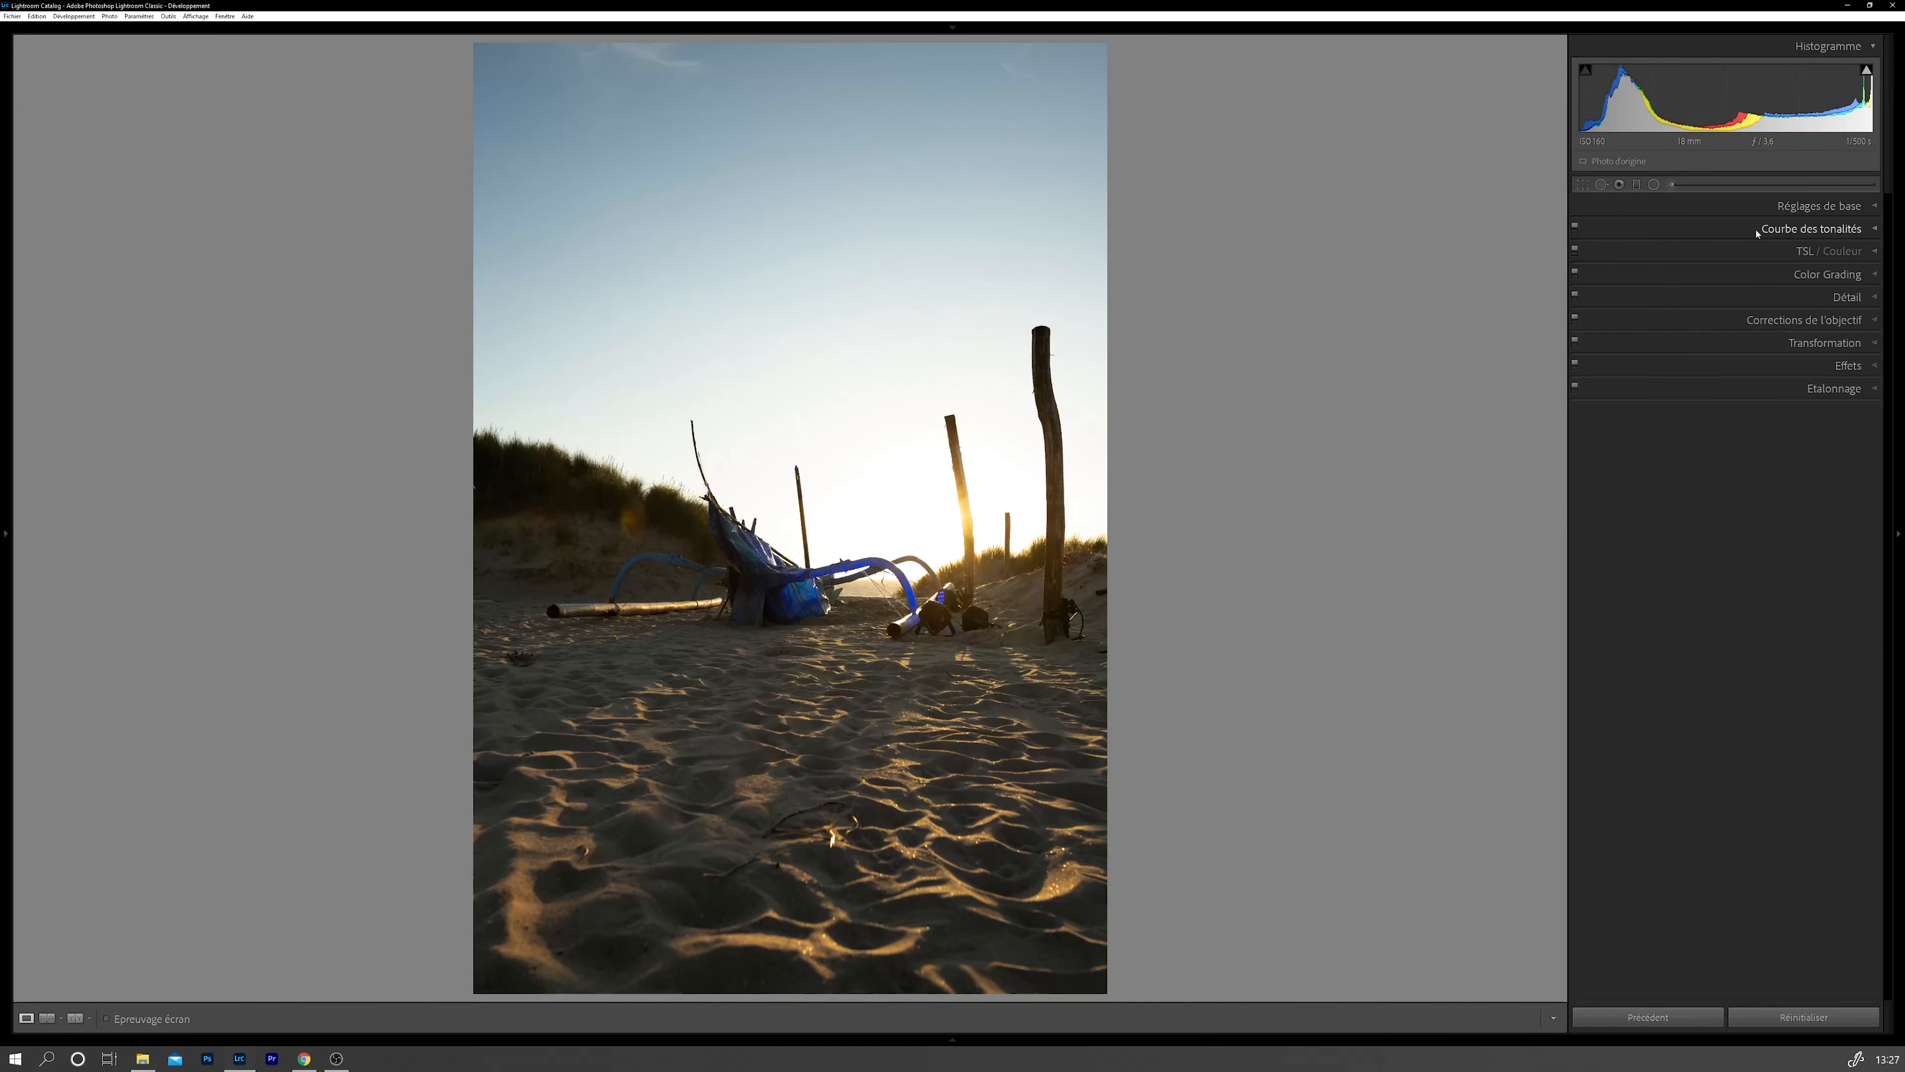
Step: Reset the RGB point curve to Linéaire
click(1760, 229)
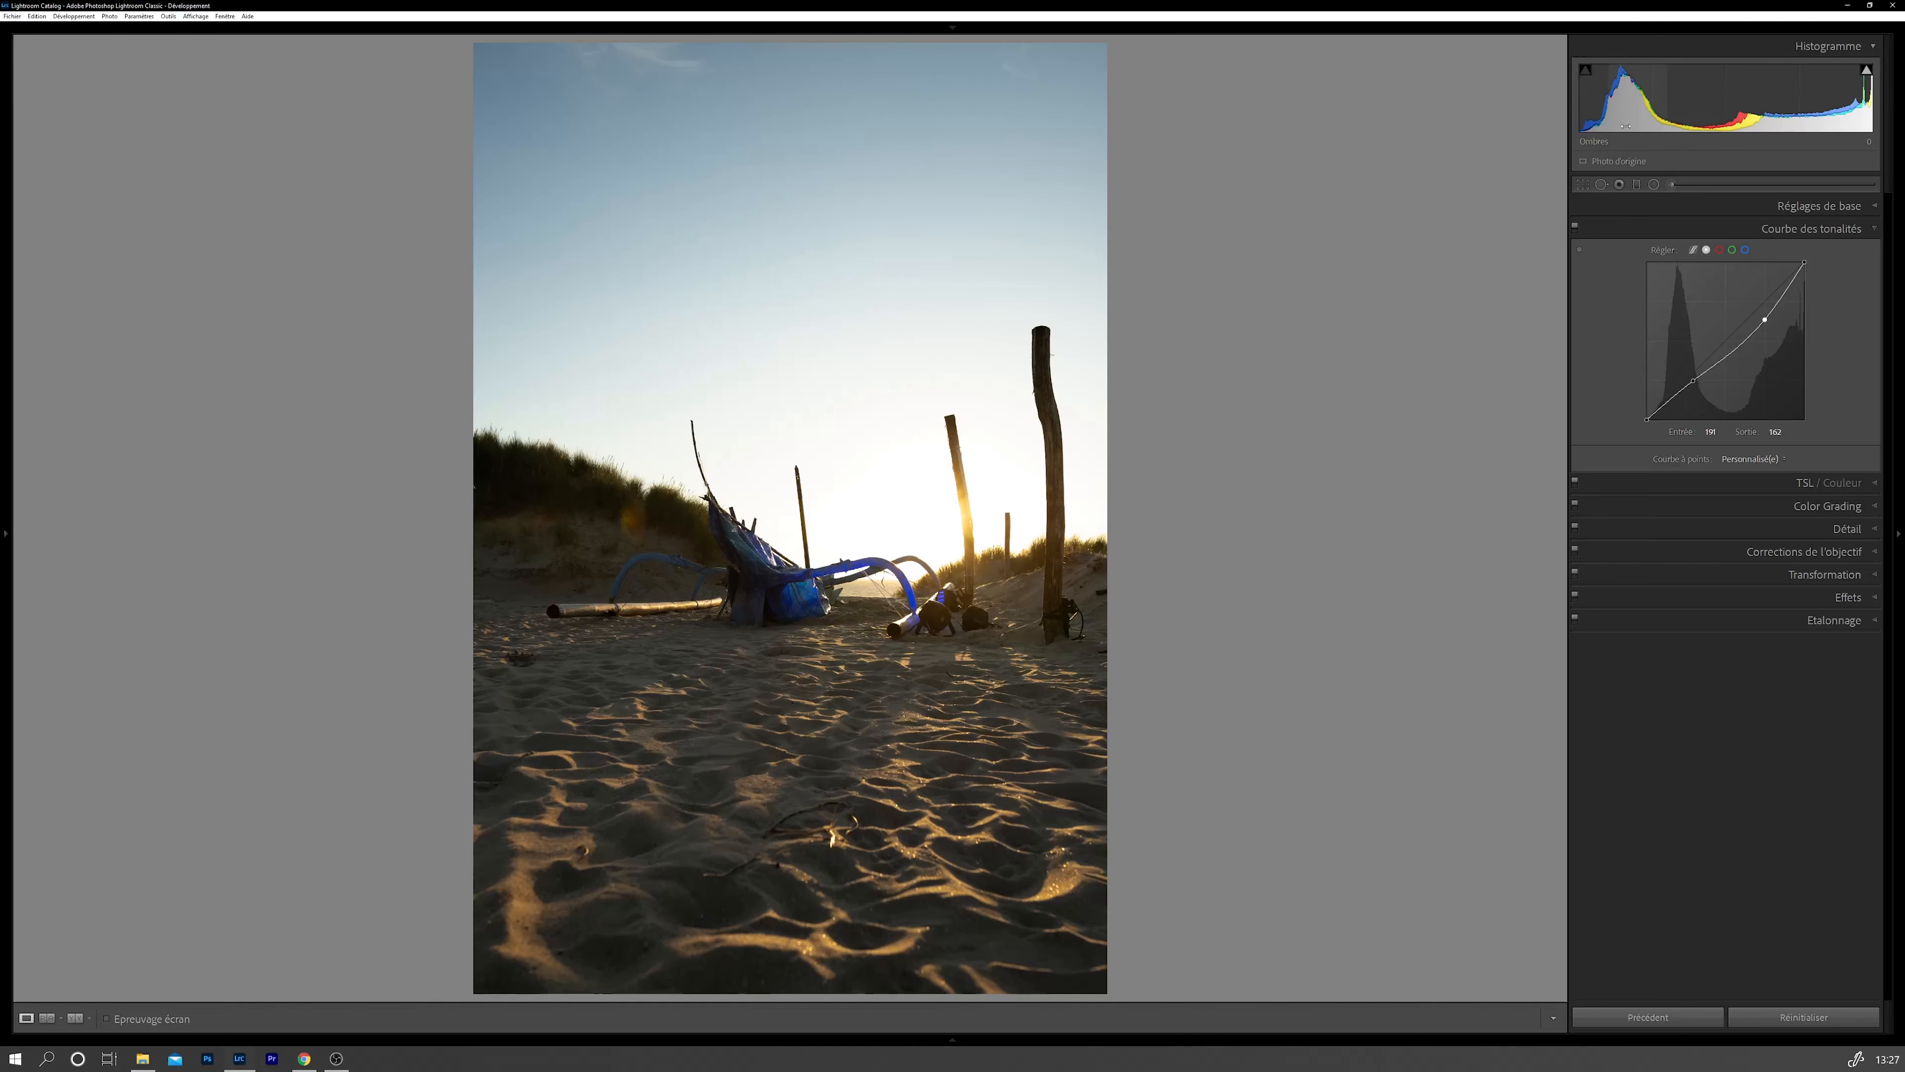
right_click(1693, 381)
click(1717, 391)
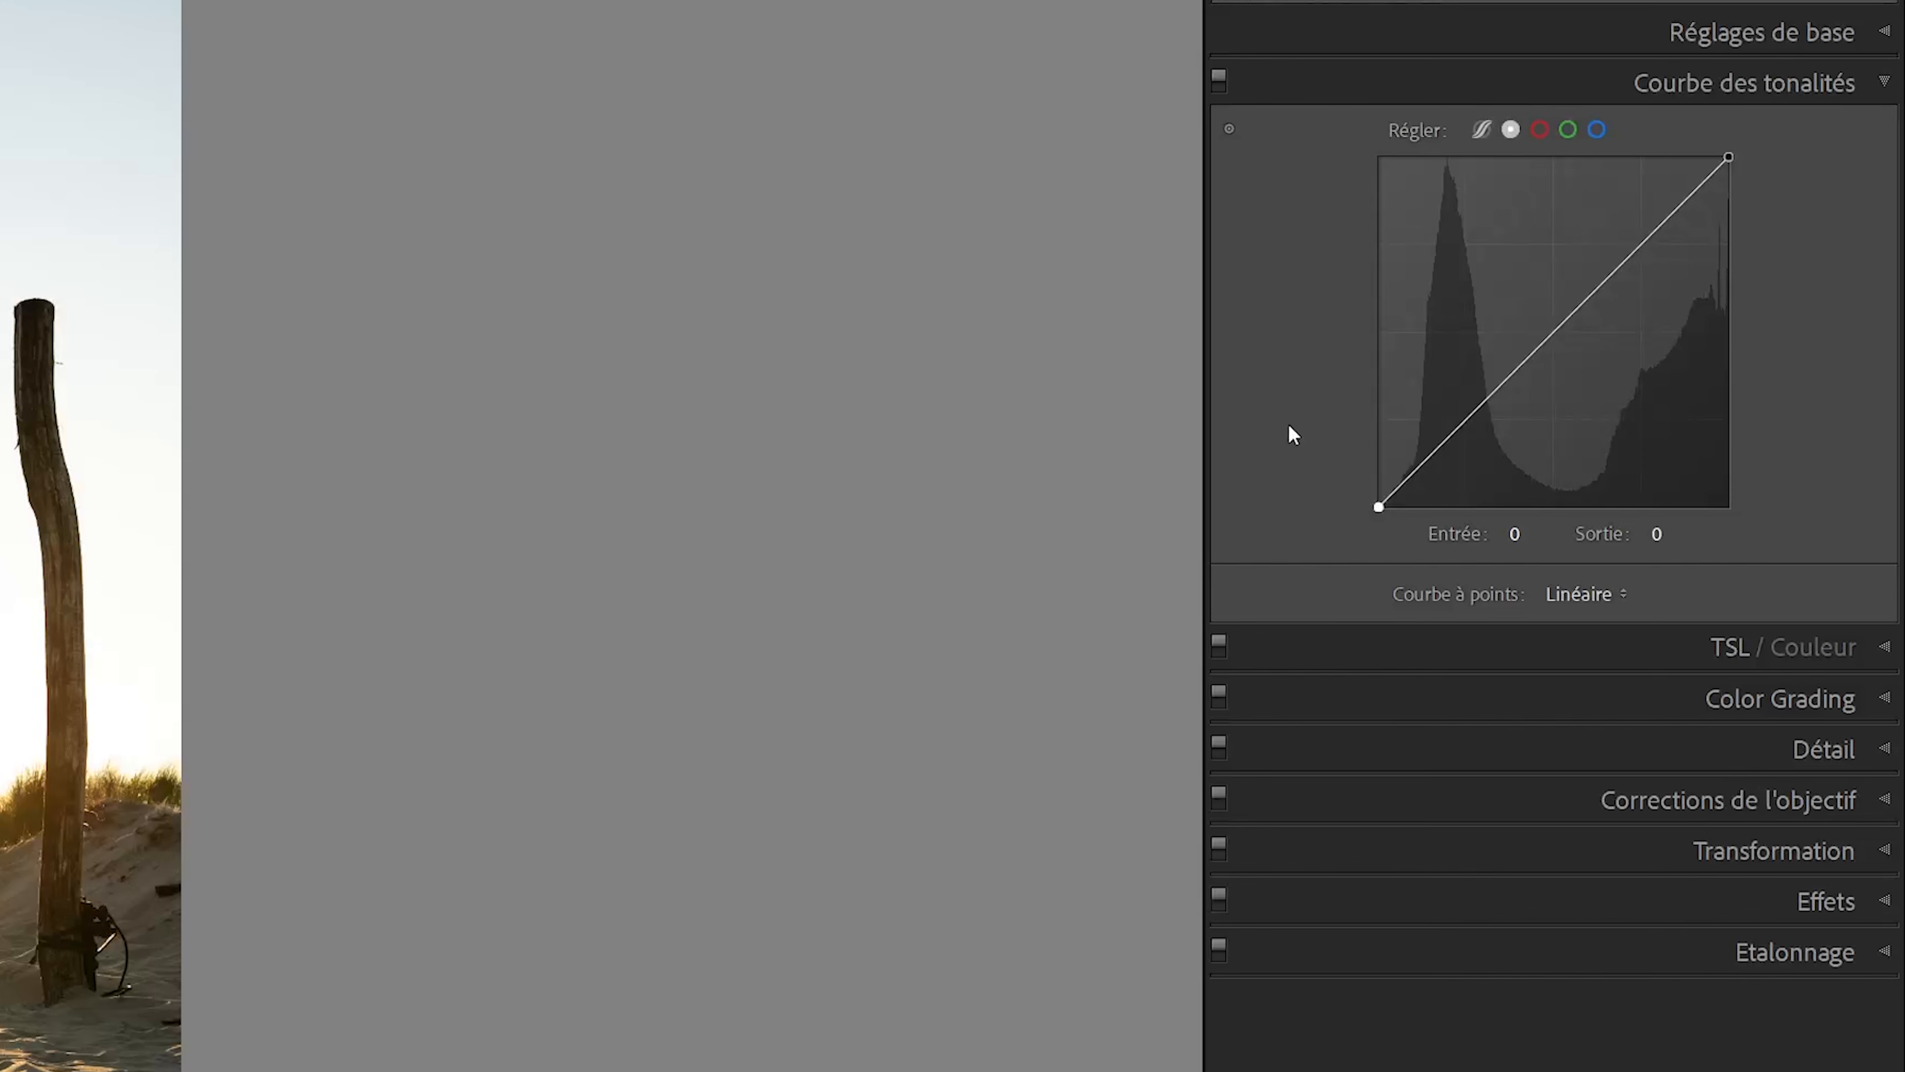
Step: Switch the tone curve to the parametric curve and compare its region sliders with the tonal sliders in Réglages de base
click(1482, 132)
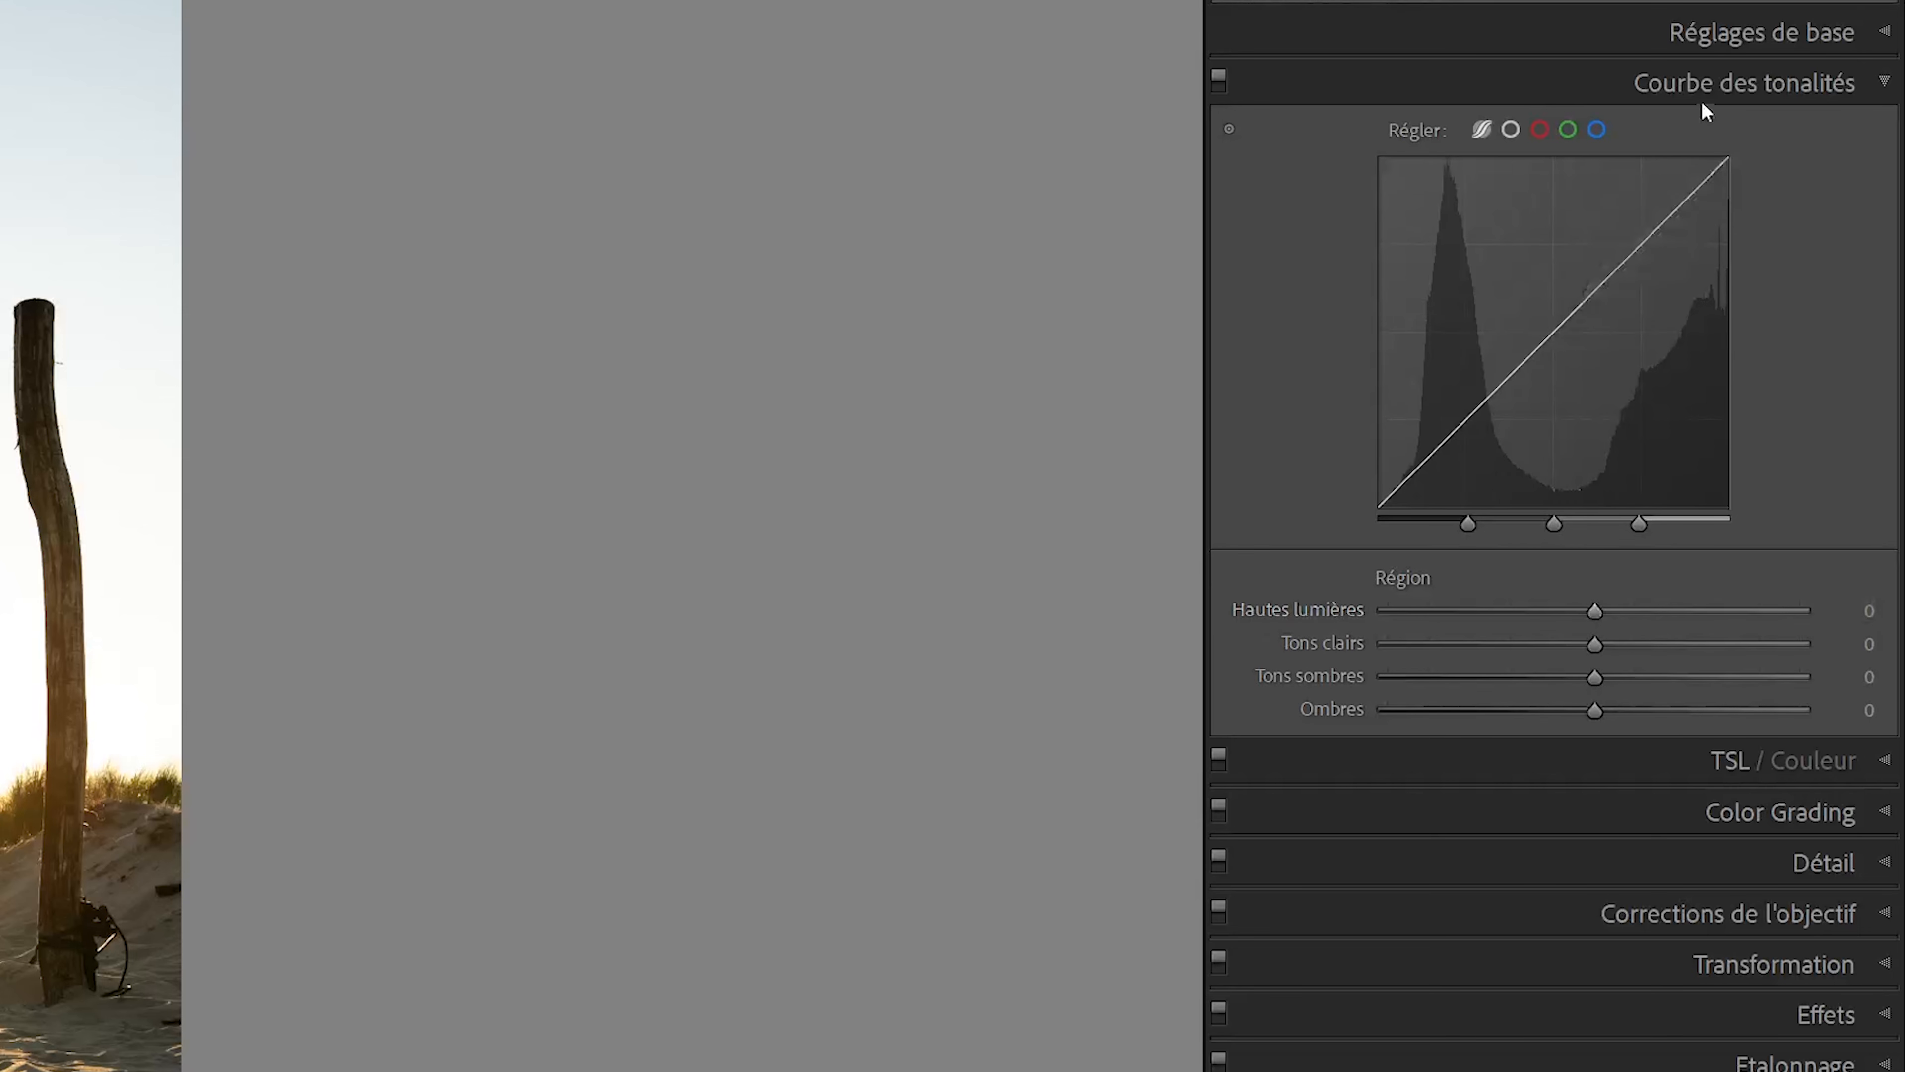
click(1789, 33)
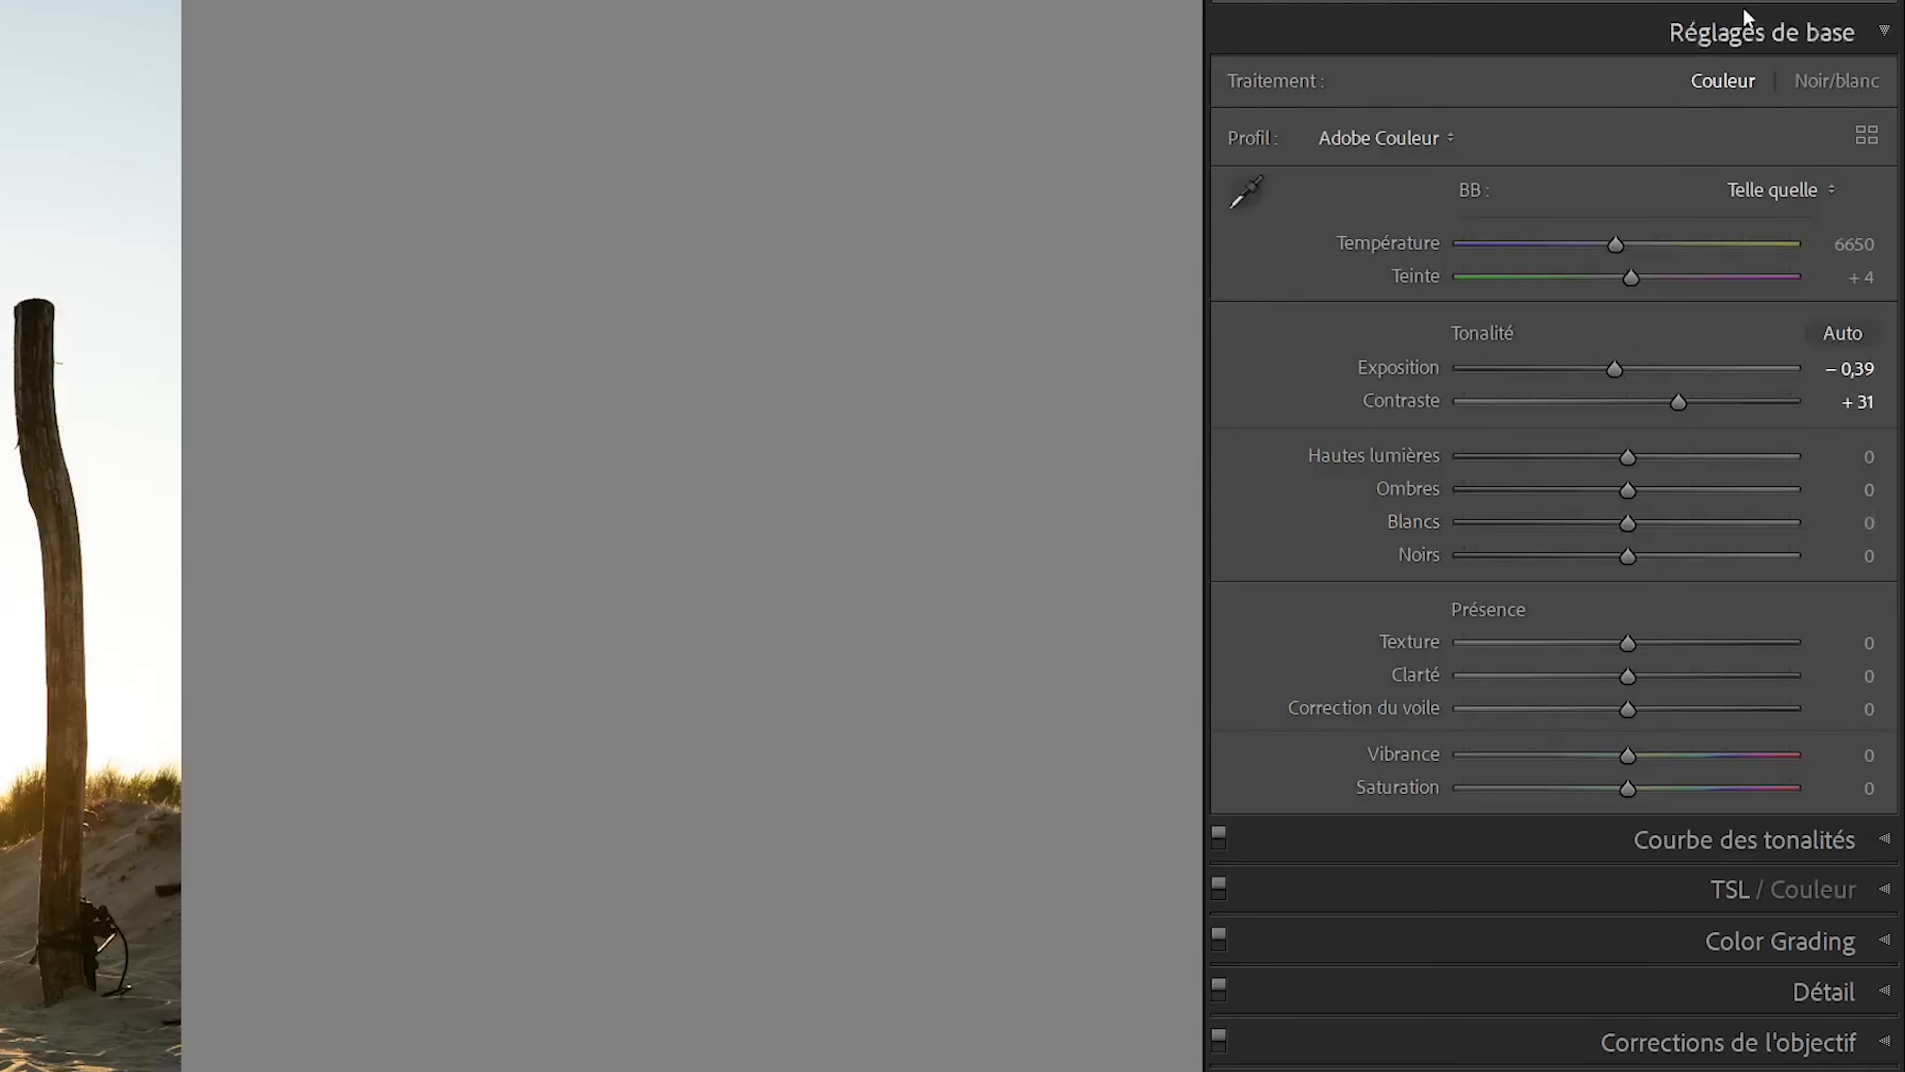
click(1620, 21)
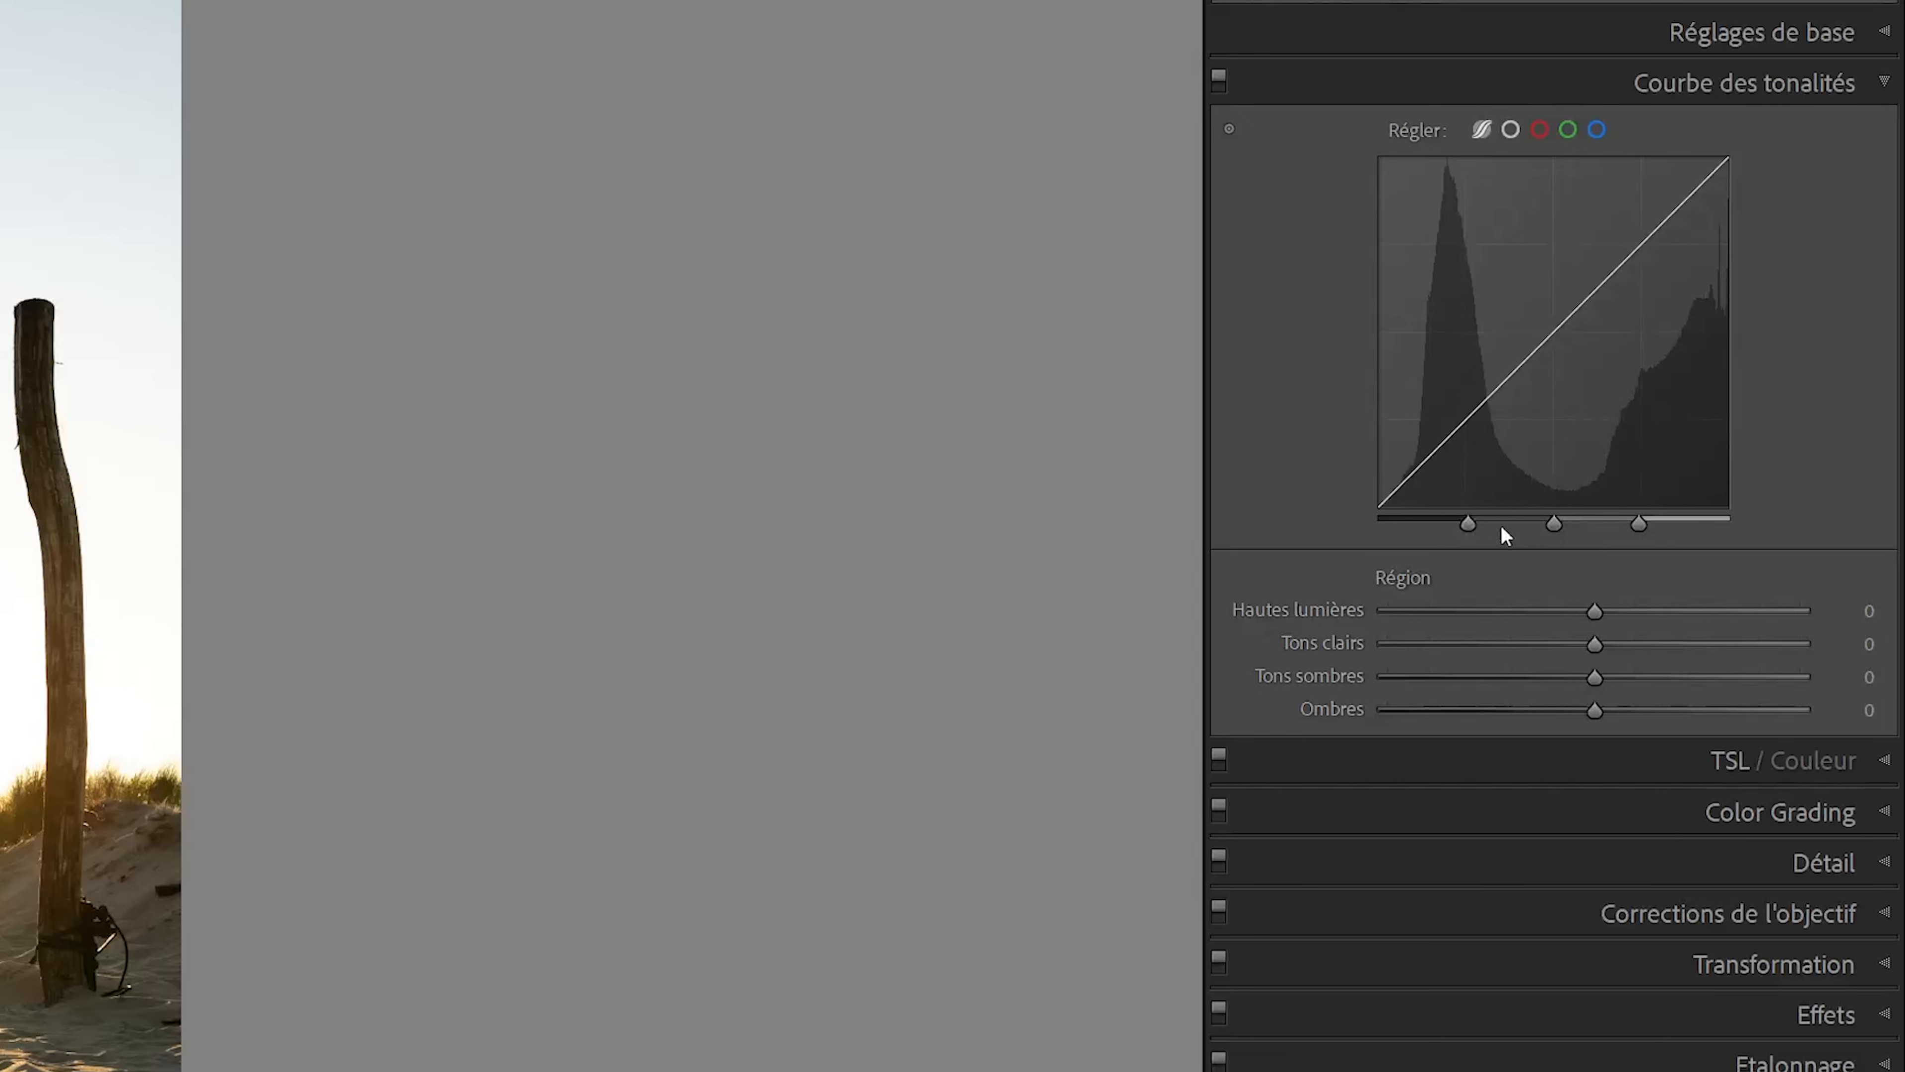
Step: Try shifting the parametric curve's region dividers toward the ends of the tonal range and restore their default spacing
drag(1554, 524, 1657, 526)
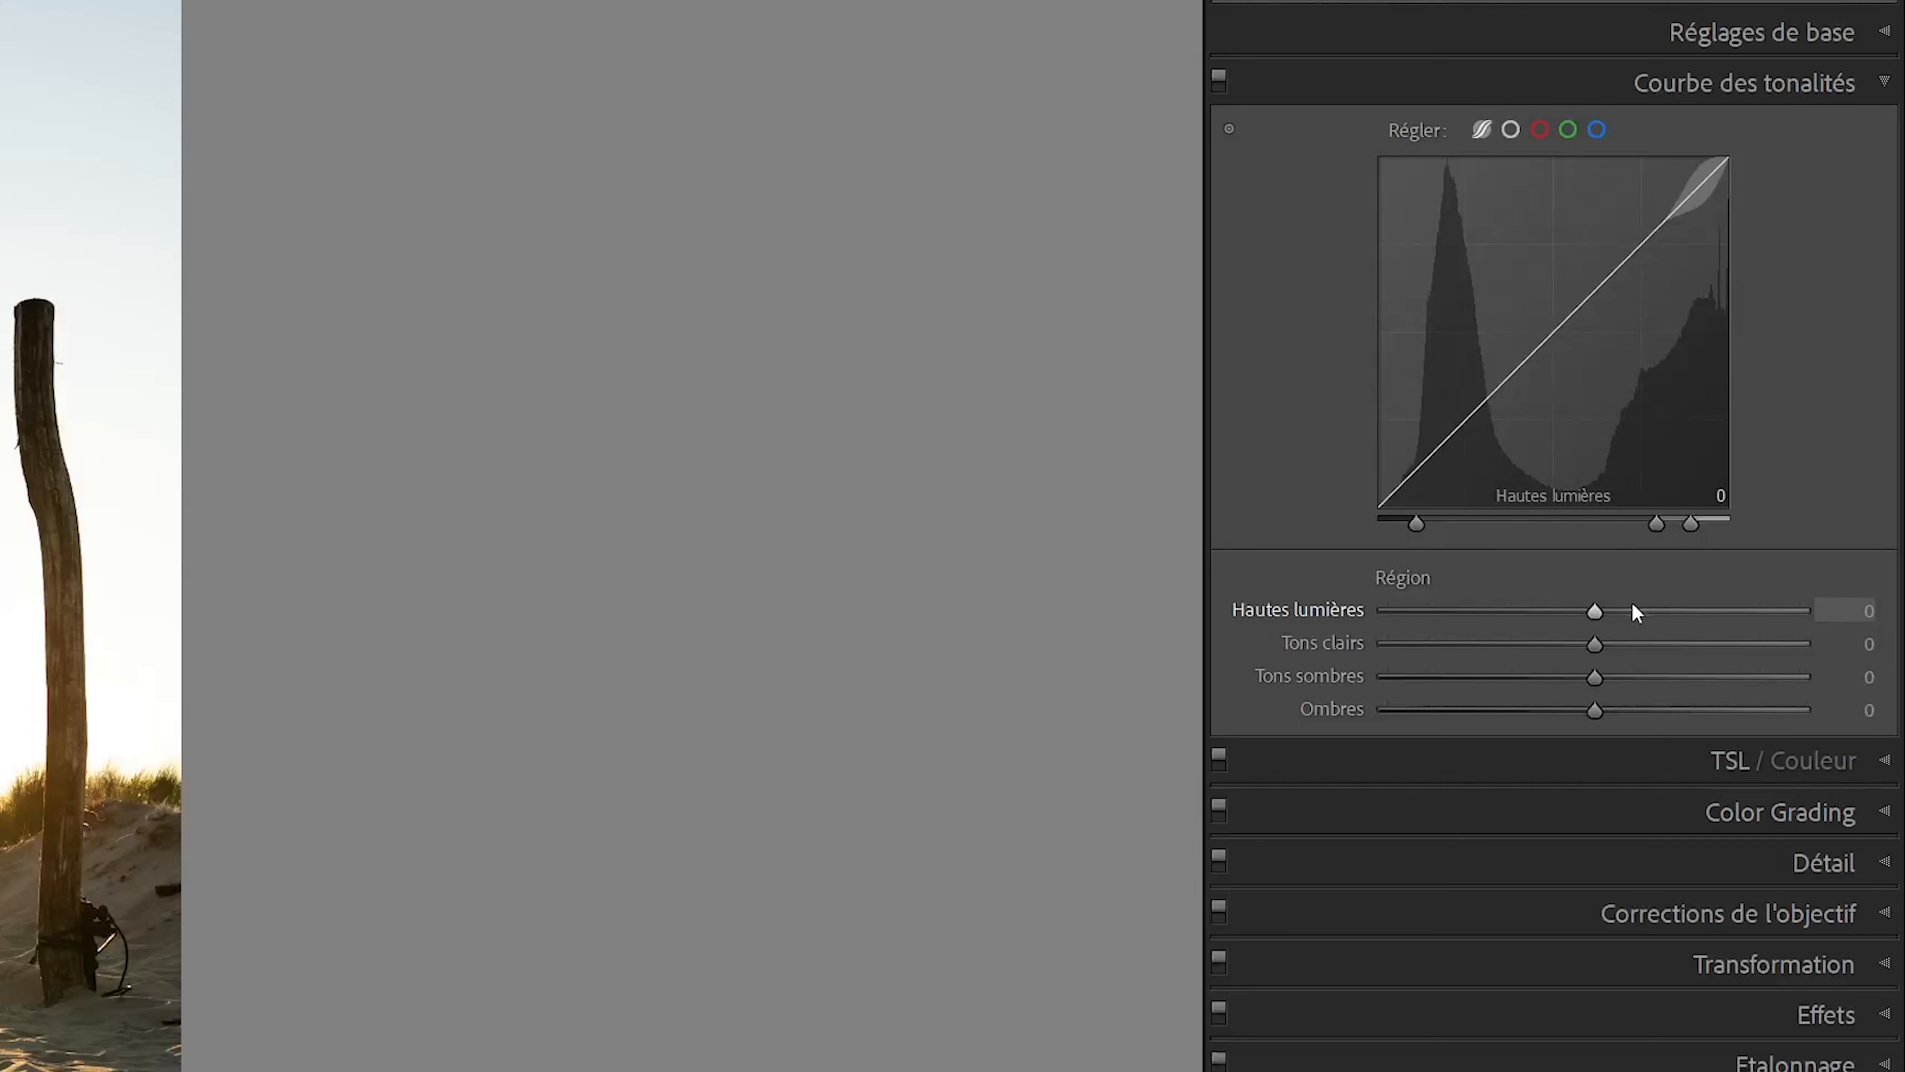
drag(1653, 525, 1449, 537)
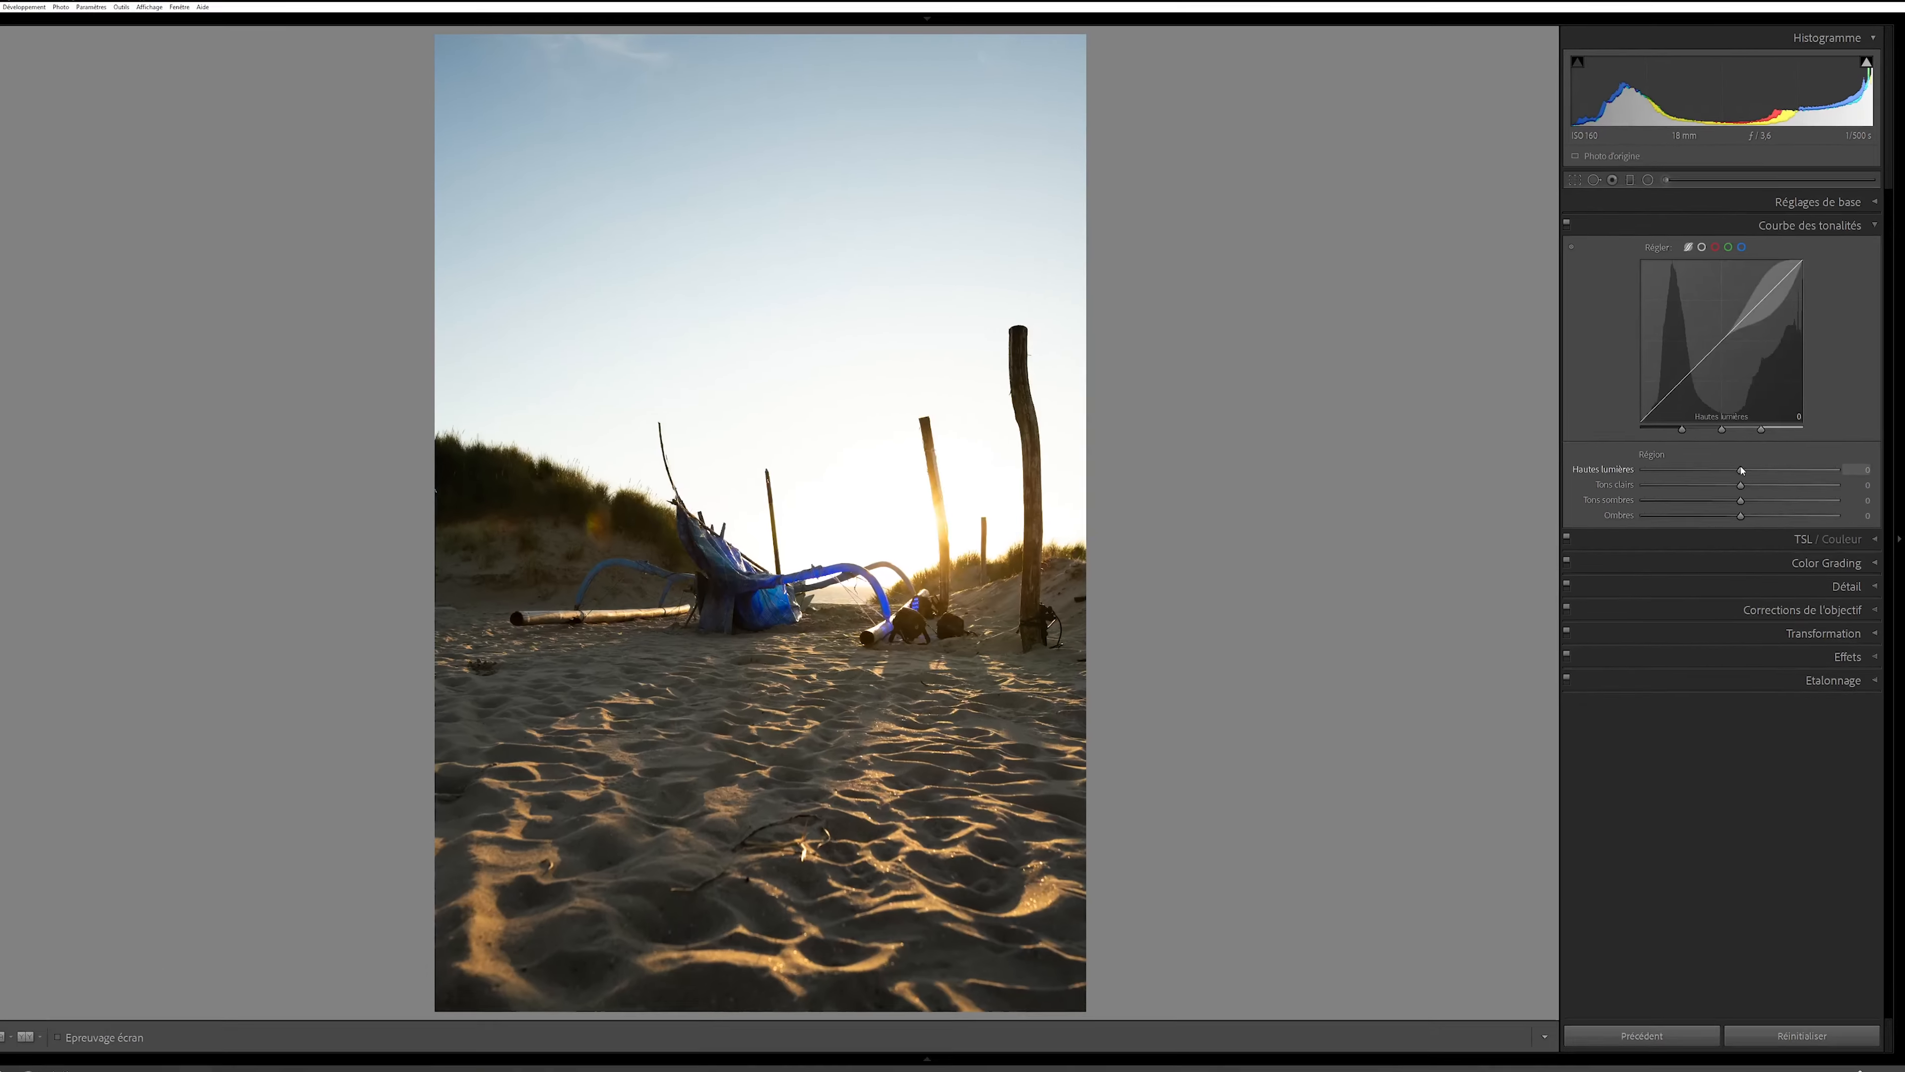
Step: Set the parametric curve's Hautes lumières to −93, Tons clairs to −1, Tons sombres to +16 and Ombres to −21
mouse_move(1741, 470)
mouse_down()
mouse_move(1682, 465)
mouse_move(1751, 496)
mouse_move(1731, 483)
mouse_up()
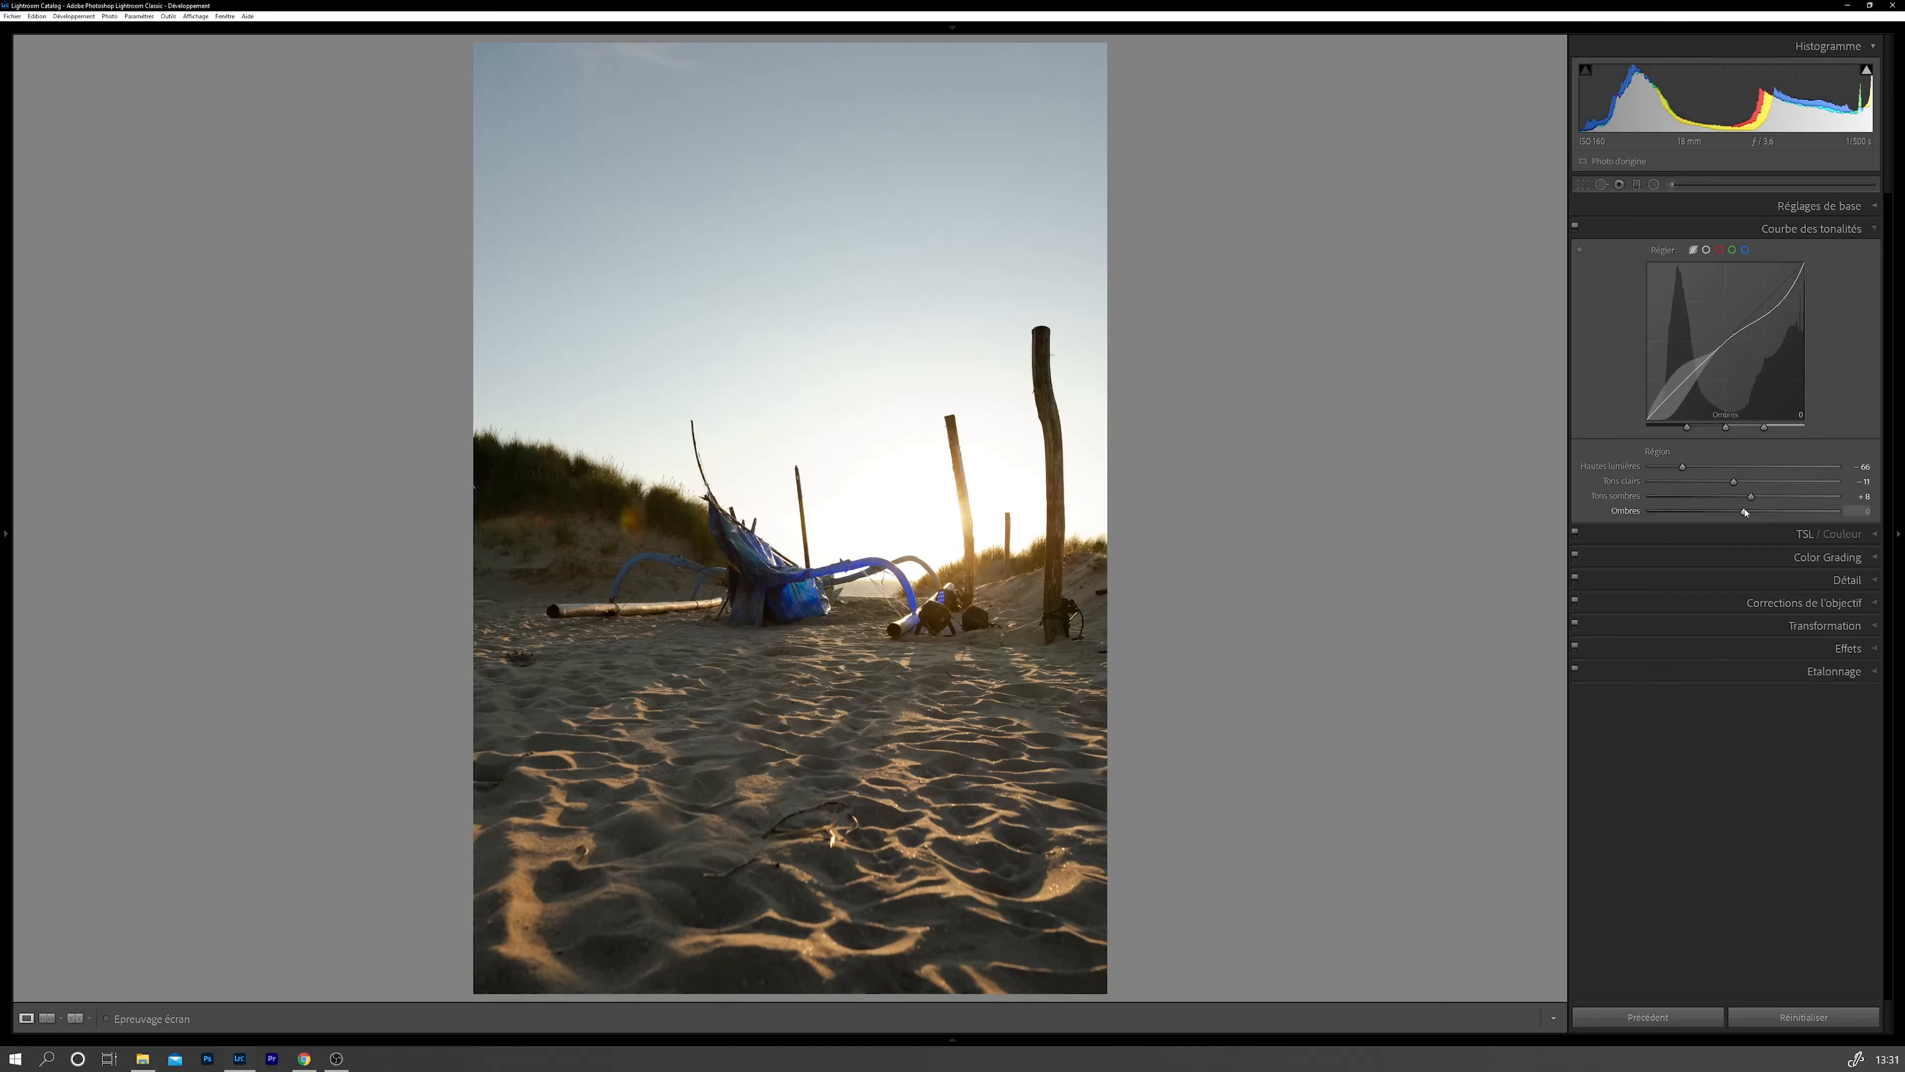
mouse_move(1744, 513)
mouse_down()
mouse_move(1724, 511)
mouse_move(1758, 495)
mouse_up()
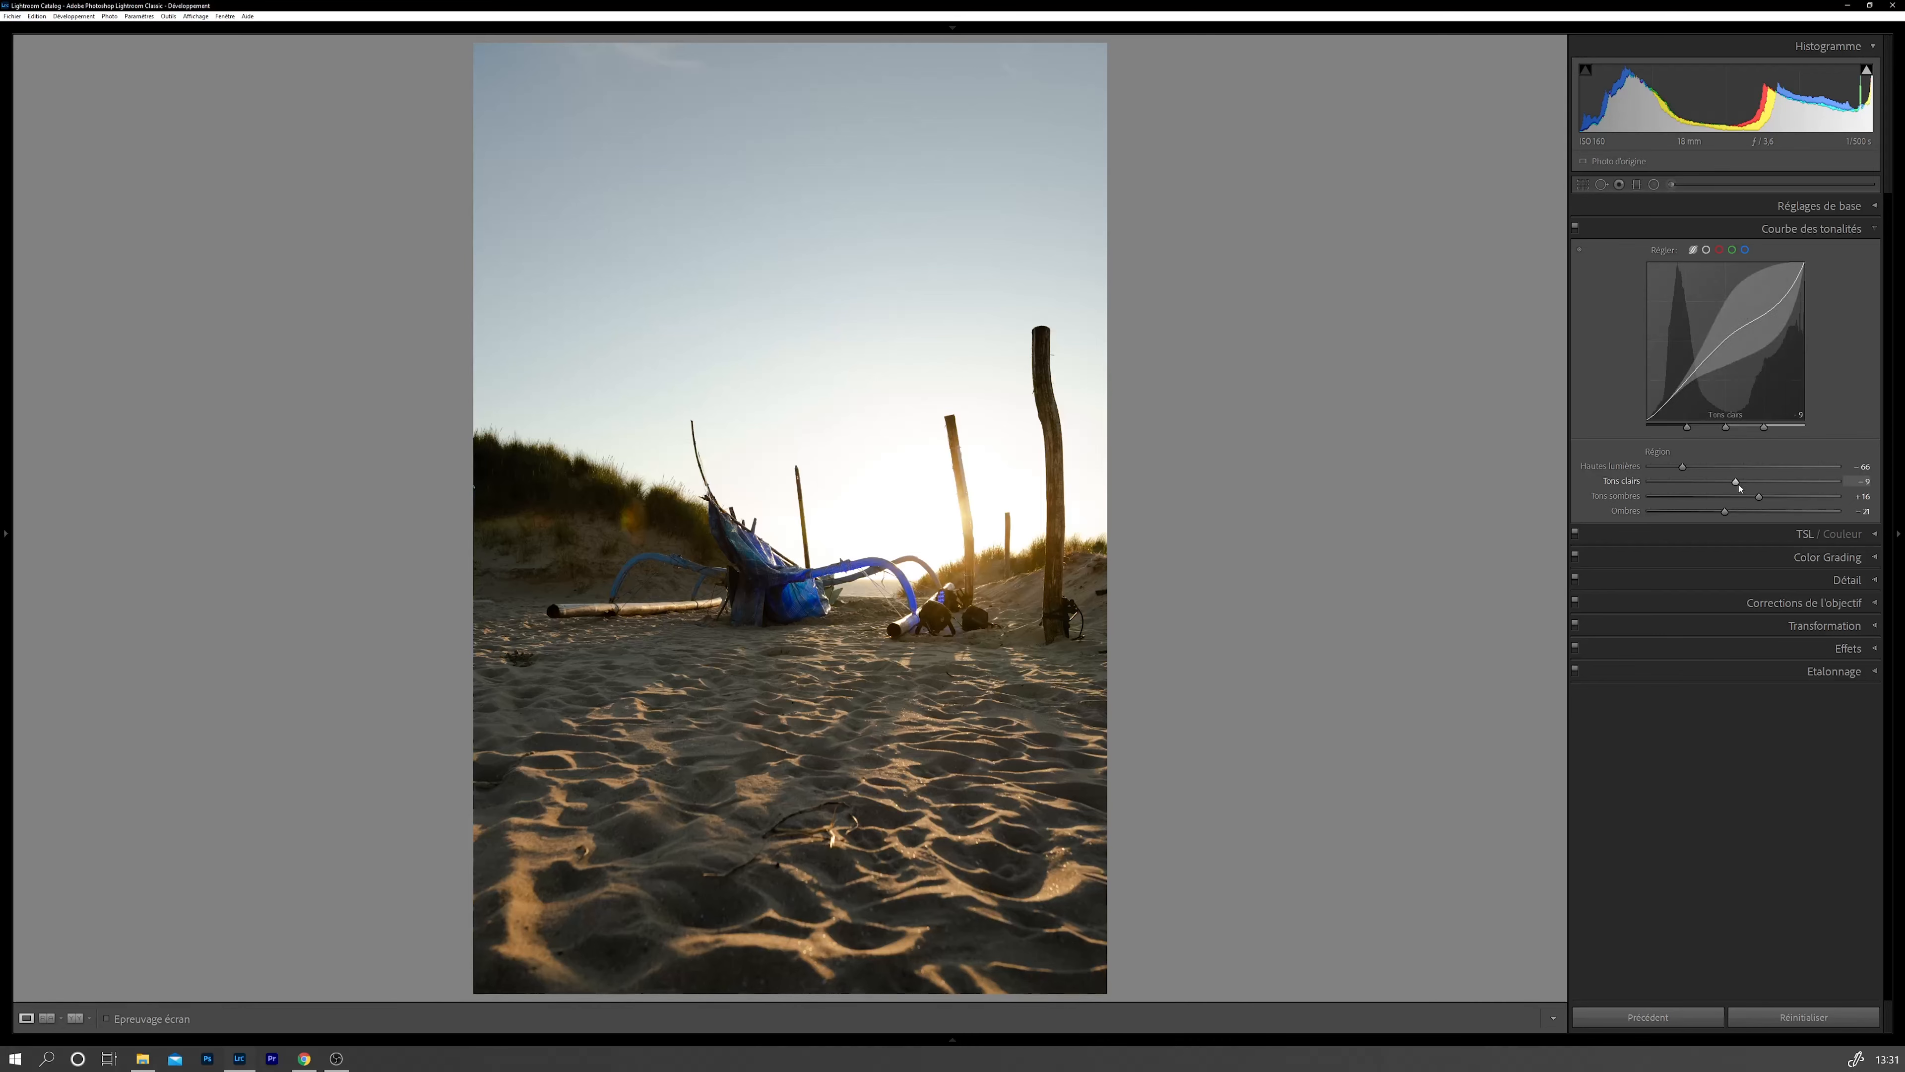
drag(1734, 483, 1658, 470)
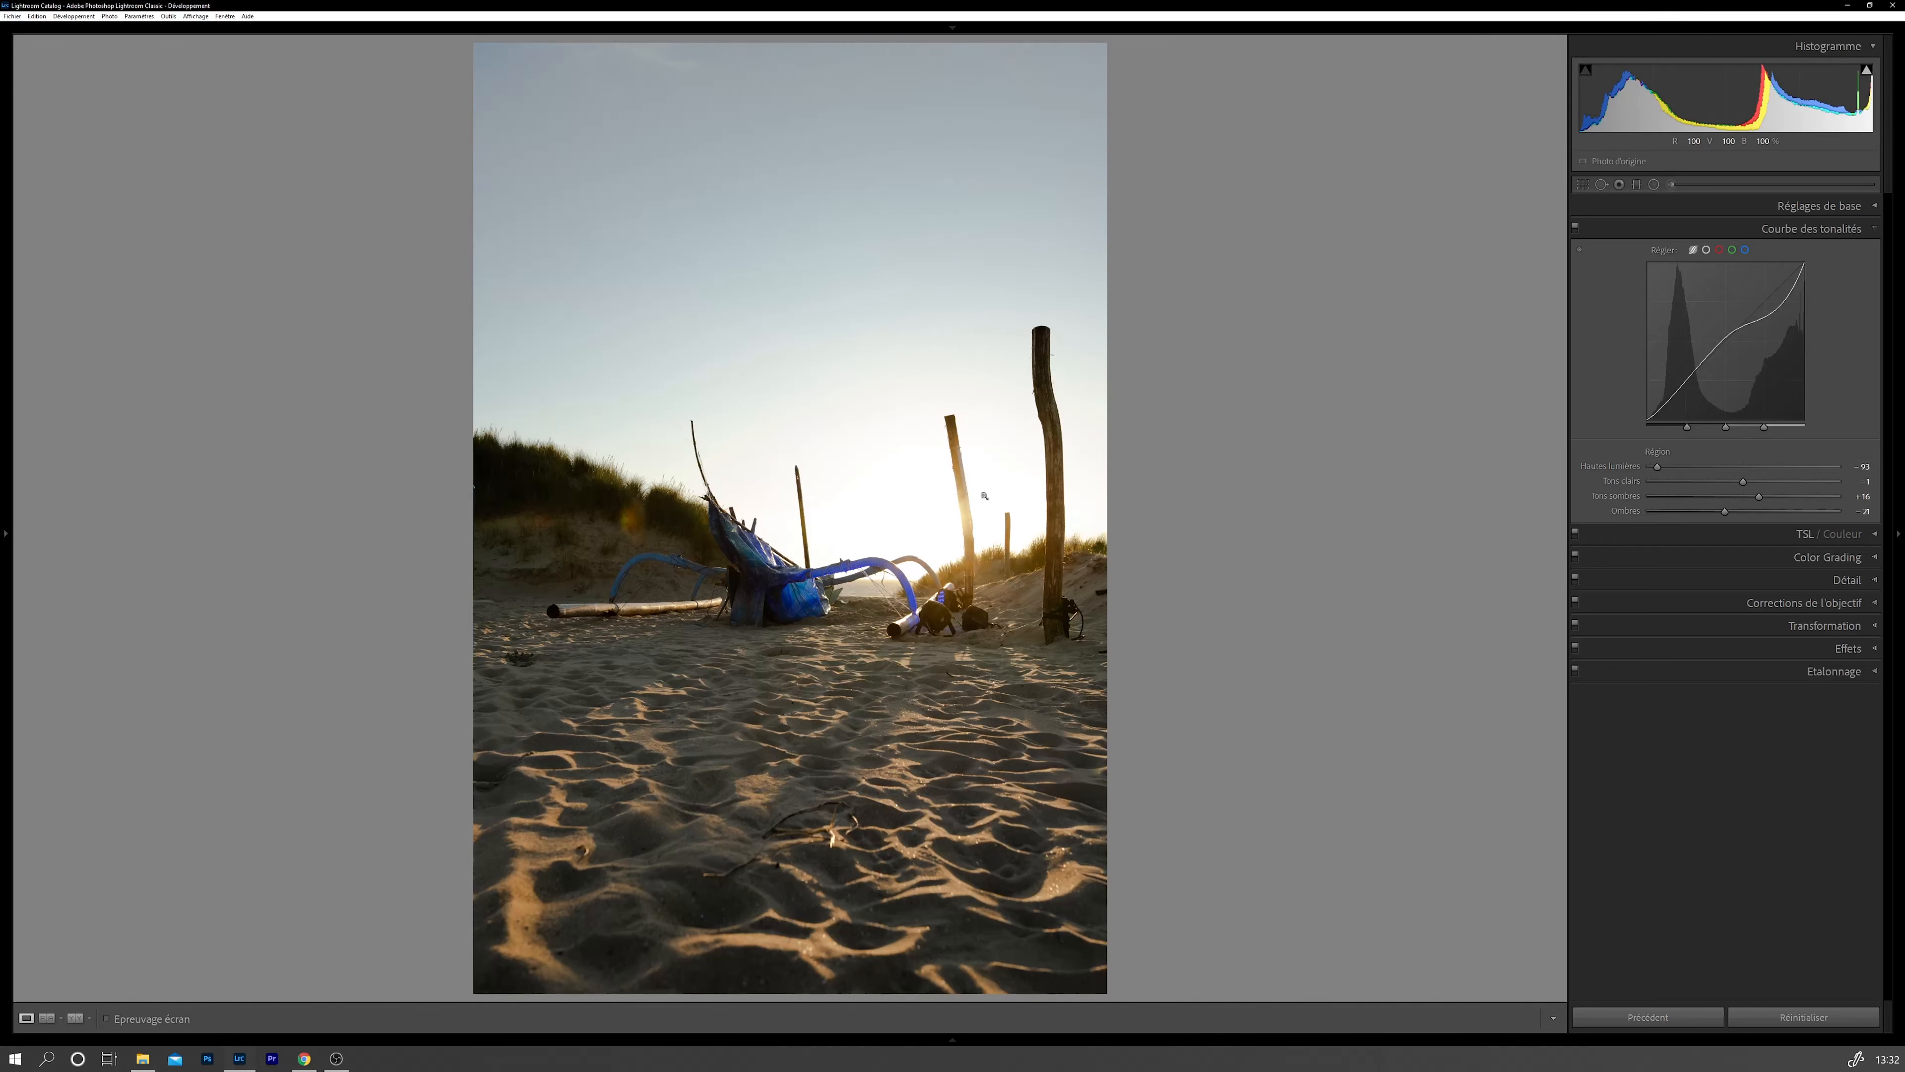
Step: Compare the photo with the tone curve off and on, and raise Tons sombres to +22
click(1575, 228)
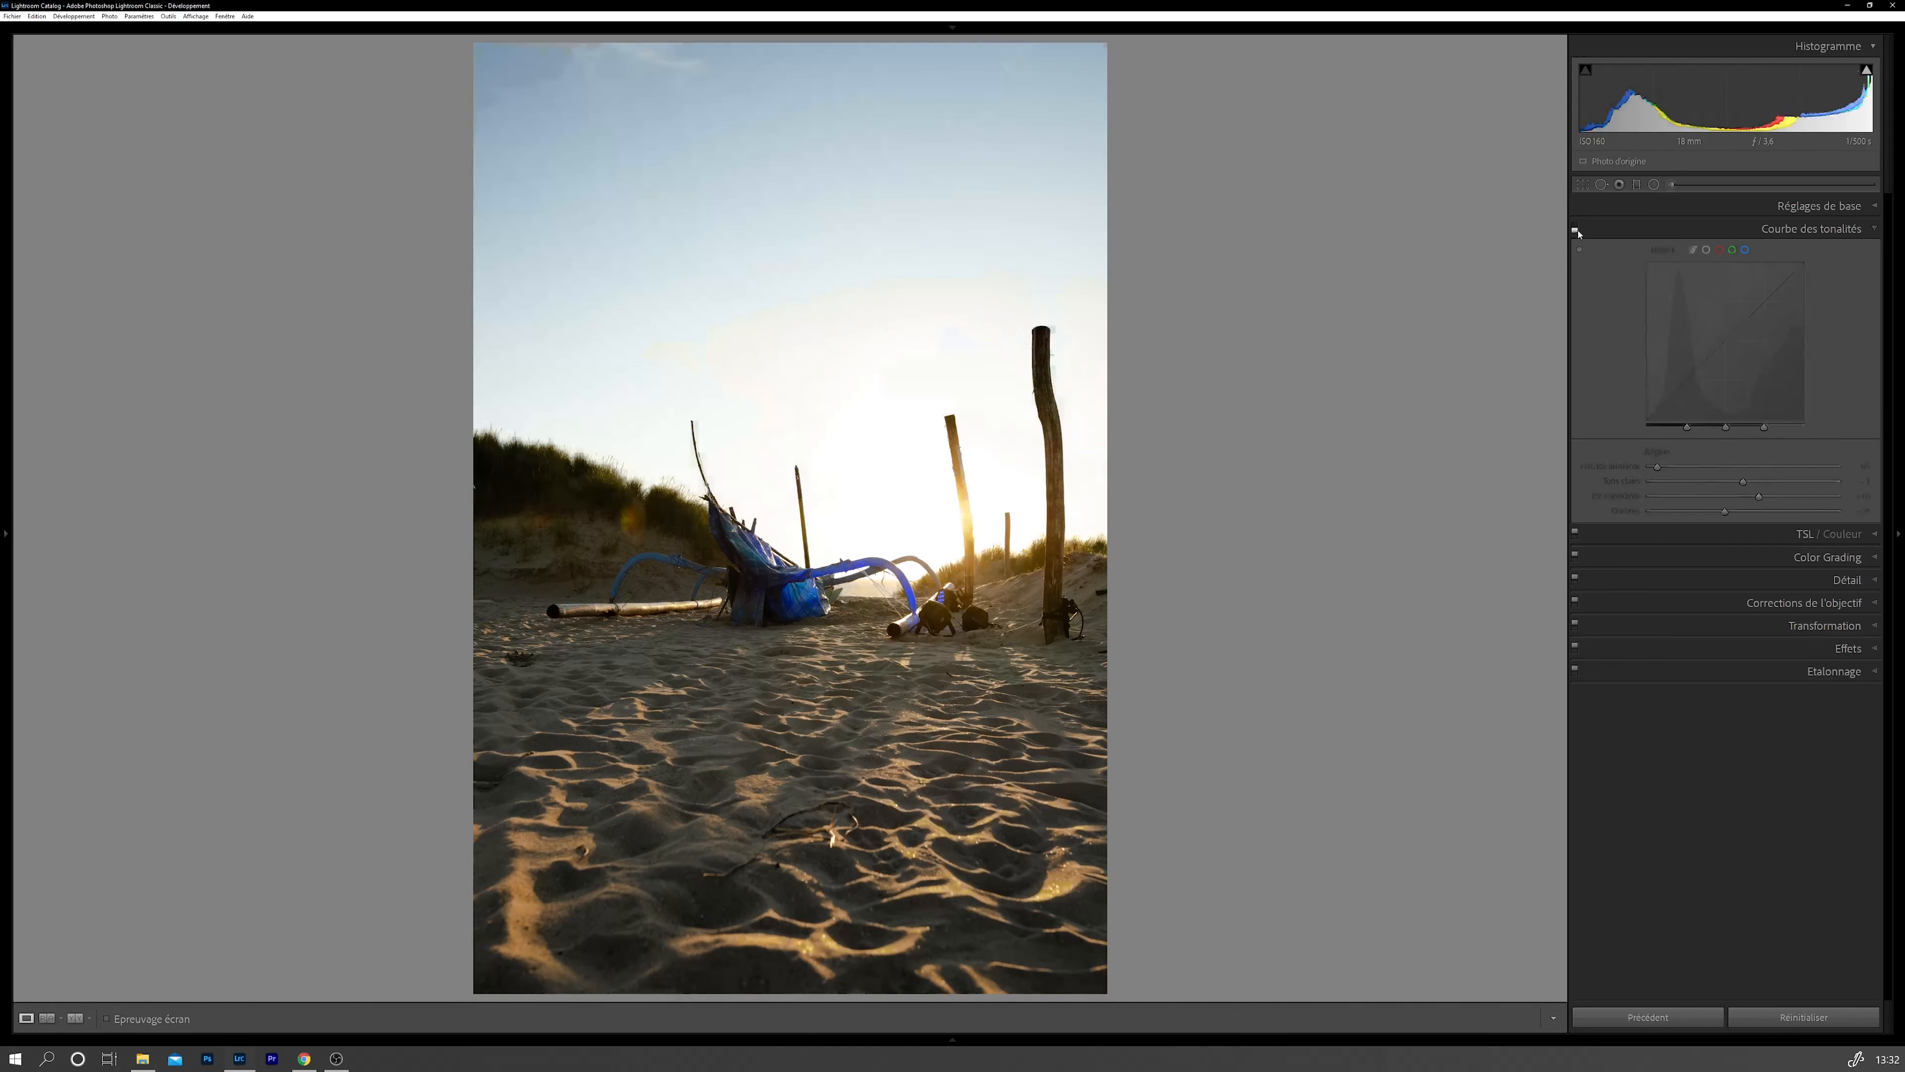
click(1575, 230)
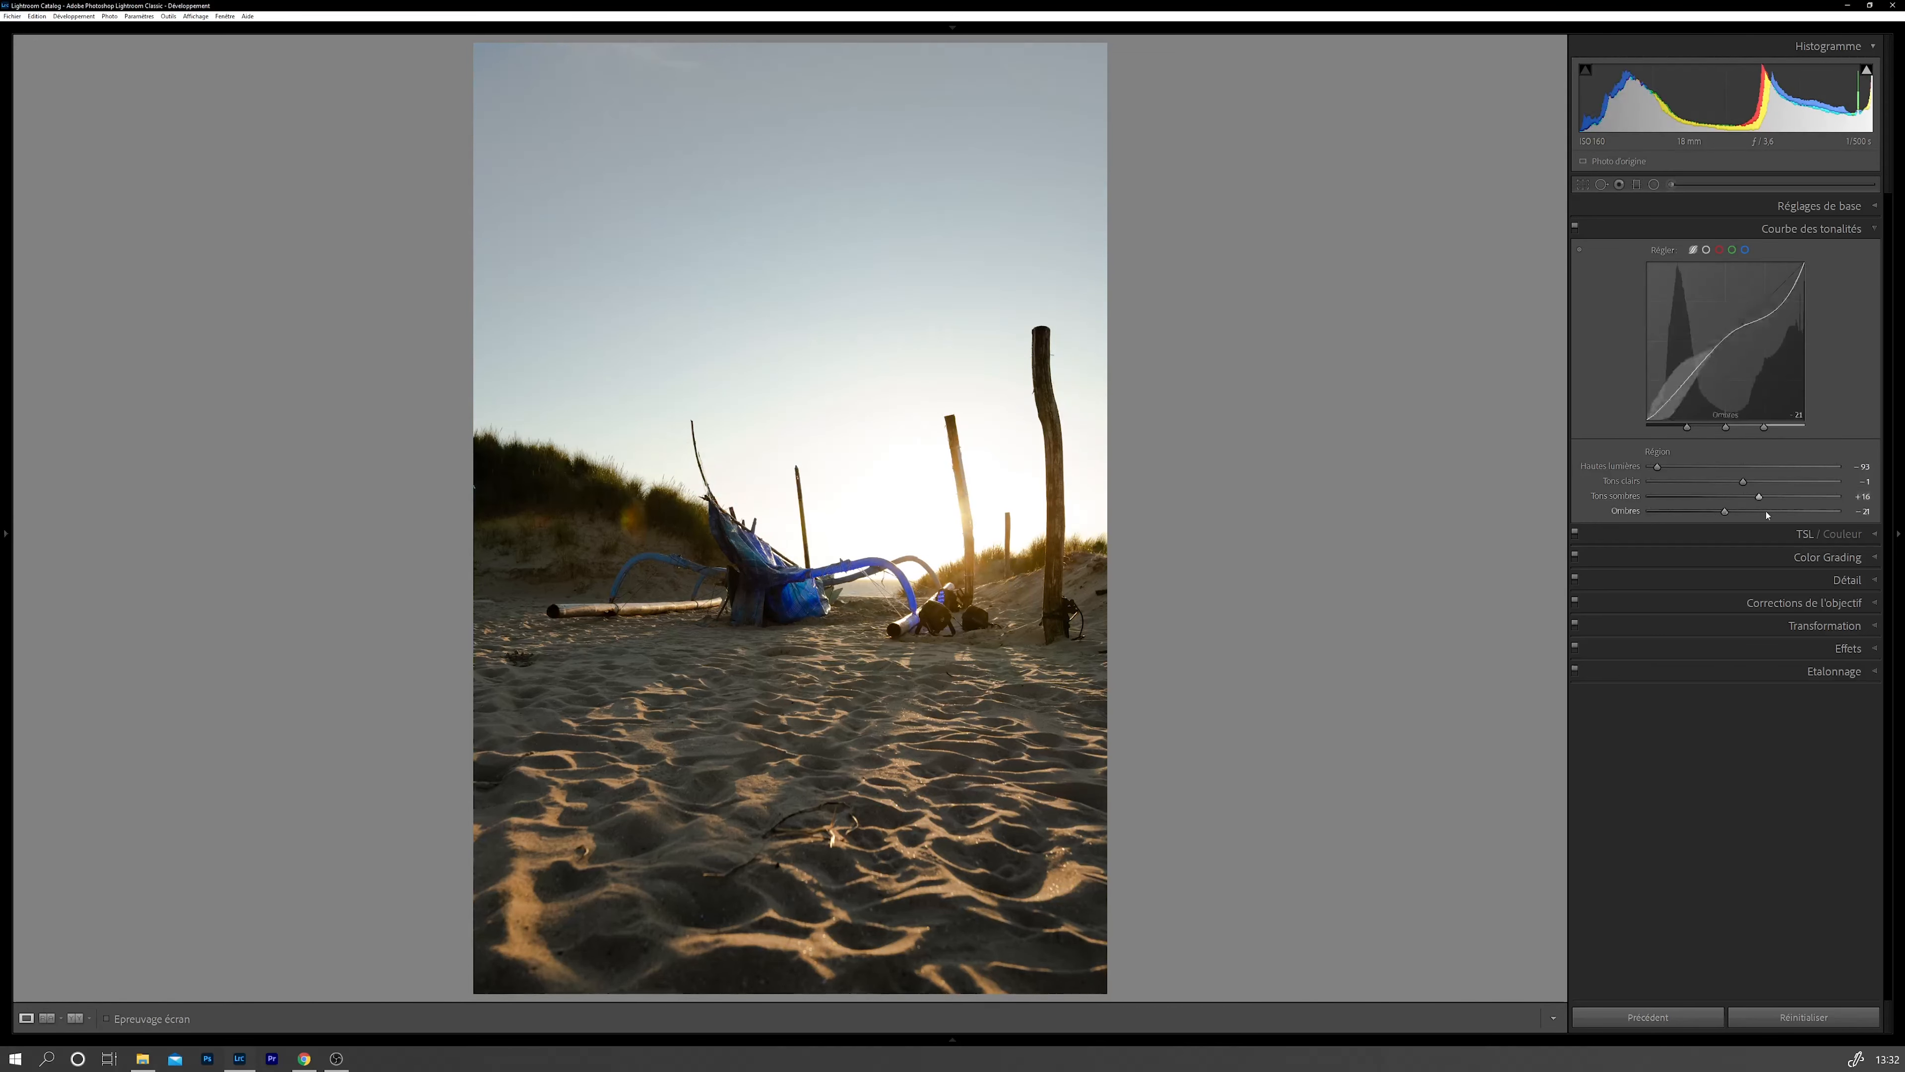
drag(1761, 499, 1767, 499)
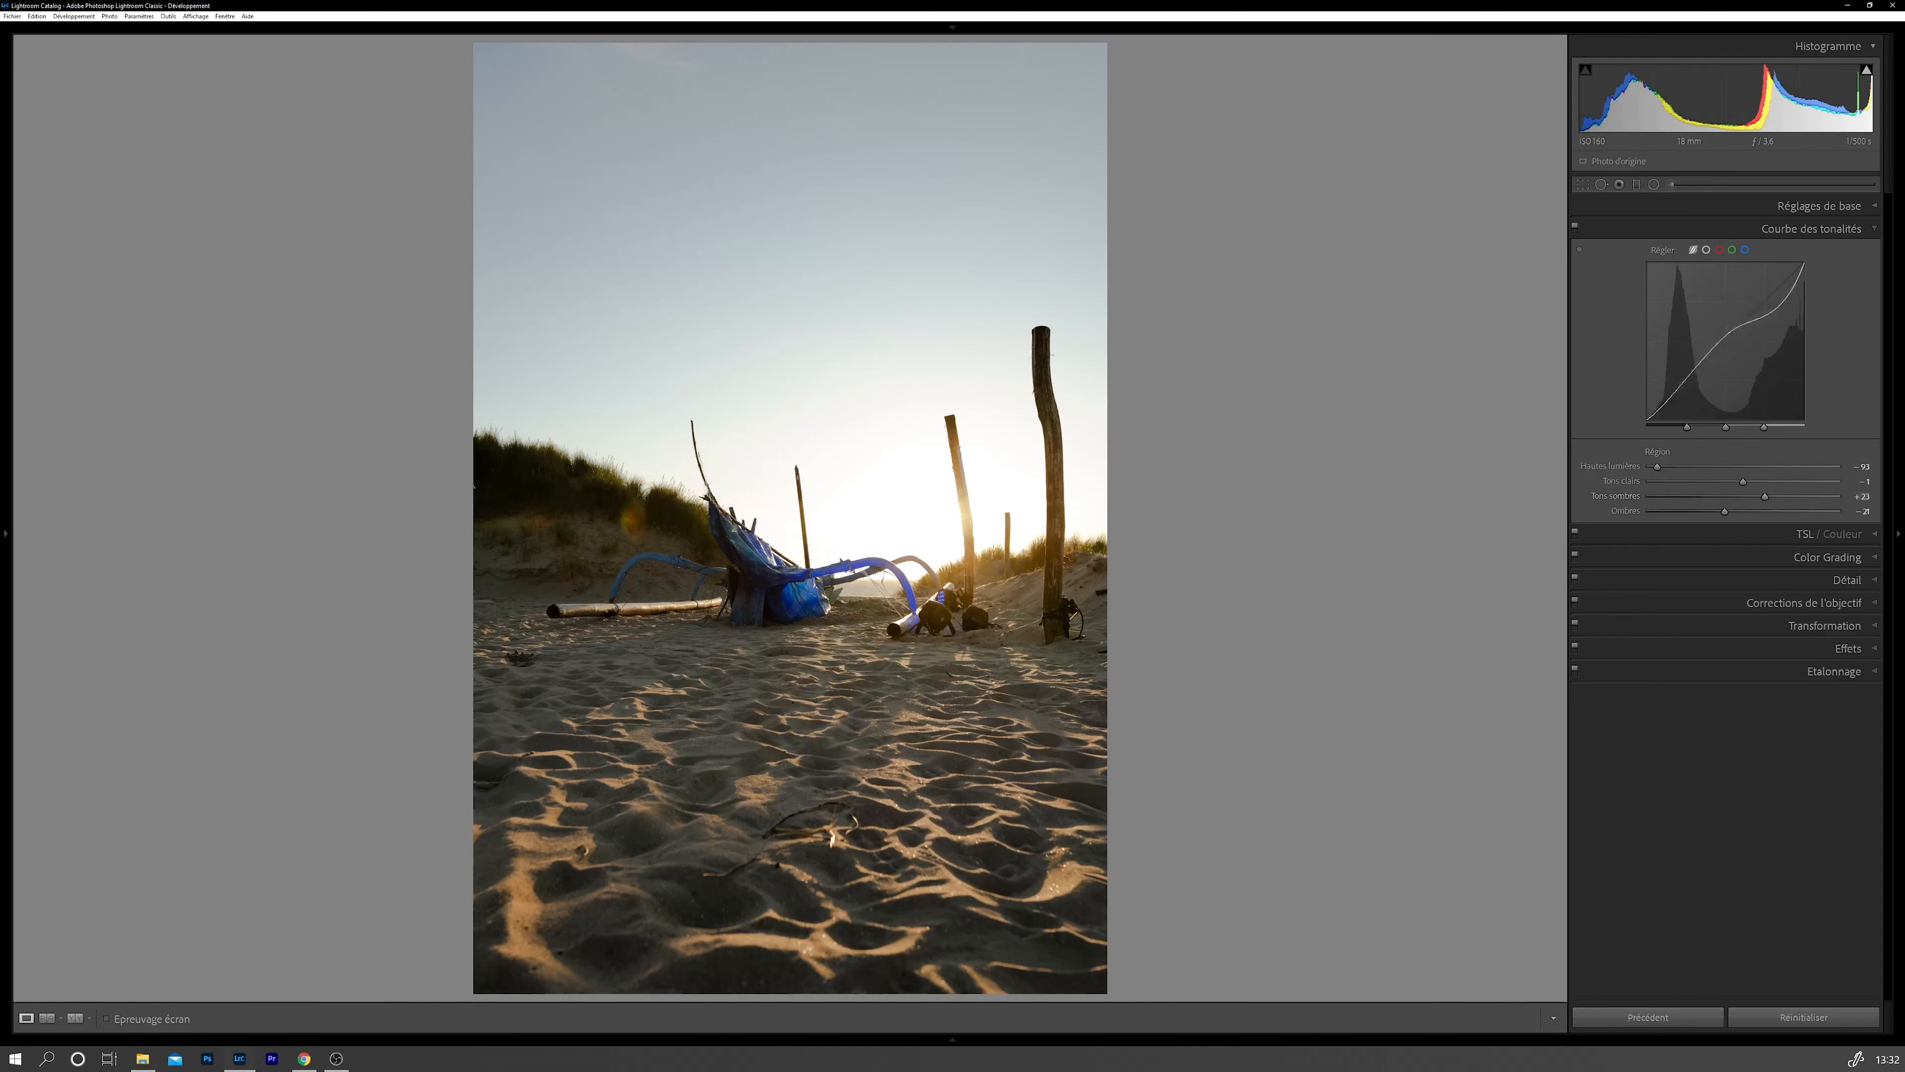